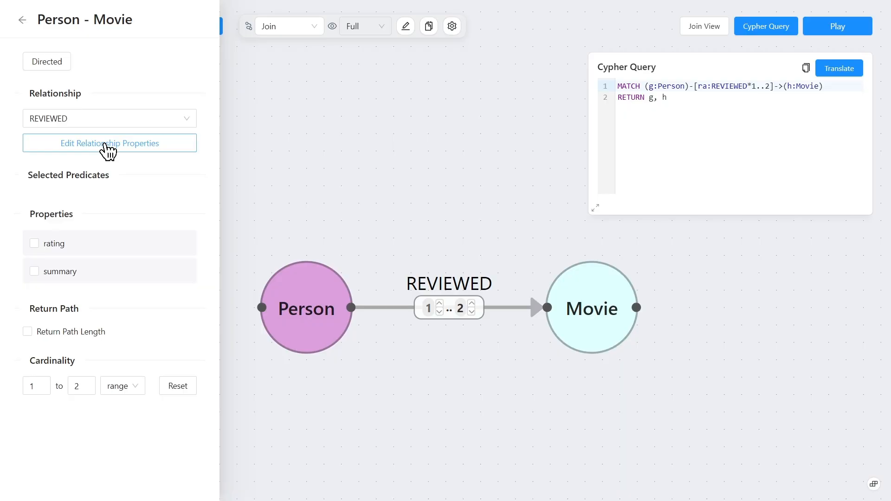
- Add the condition summary = "You had me at Jerry" to the REVIEWED relationship's properties
{"action": "left_click", "coordinate": [108, 144]}
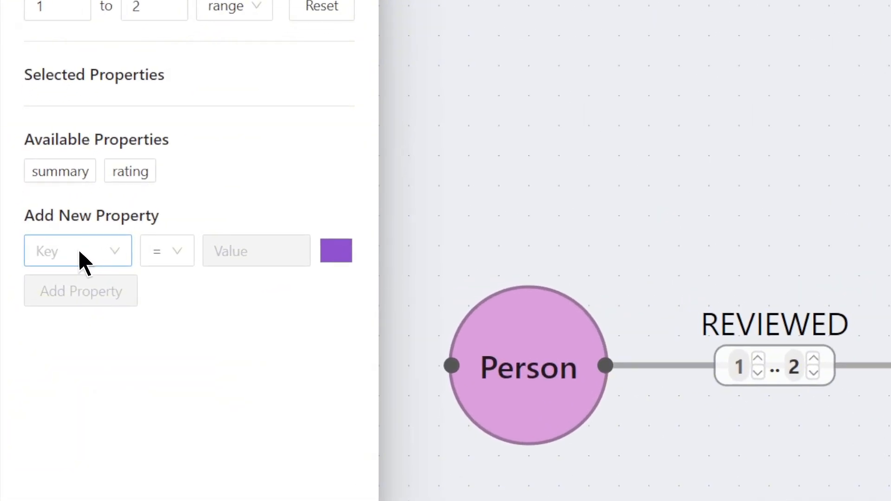
{"action": "left_click", "coordinate": [49, 245]}
{"action": "left_click", "coordinate": [46, 263]}
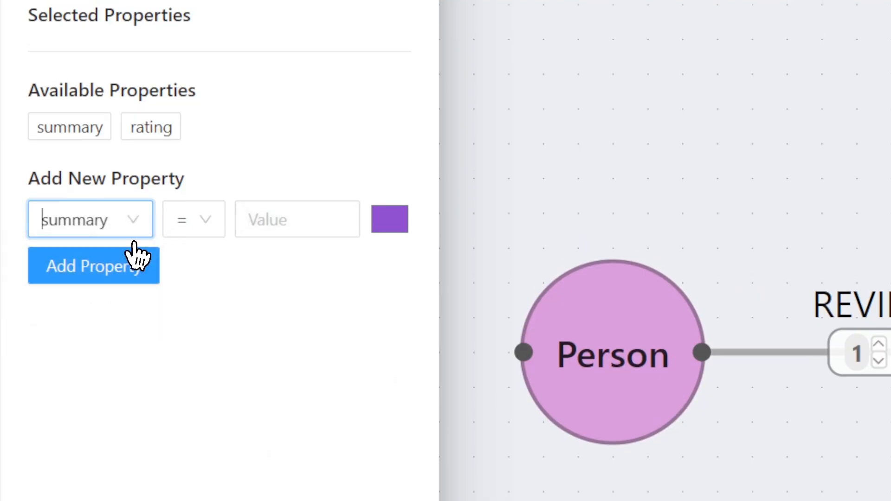
{"action": "left_click", "coordinate": [261, 225]}
{"action": "left_click", "coordinate": [284, 267]}
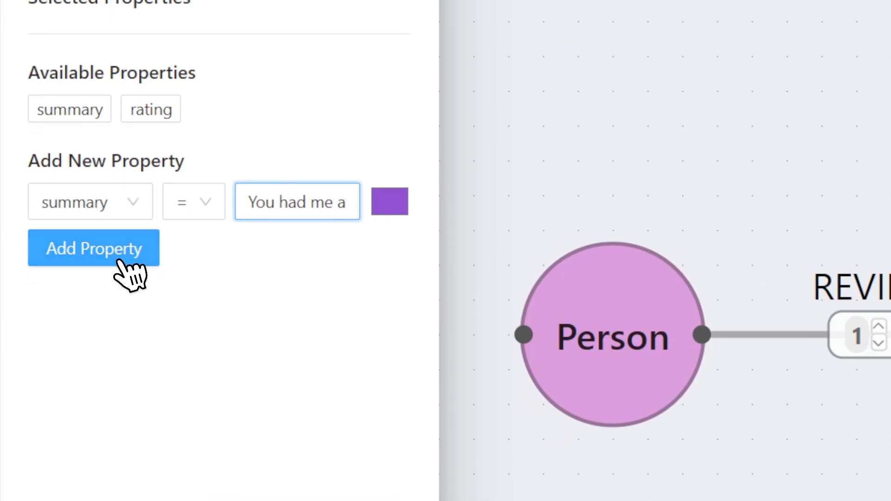
{"action": "left_click", "coordinate": [121, 263]}
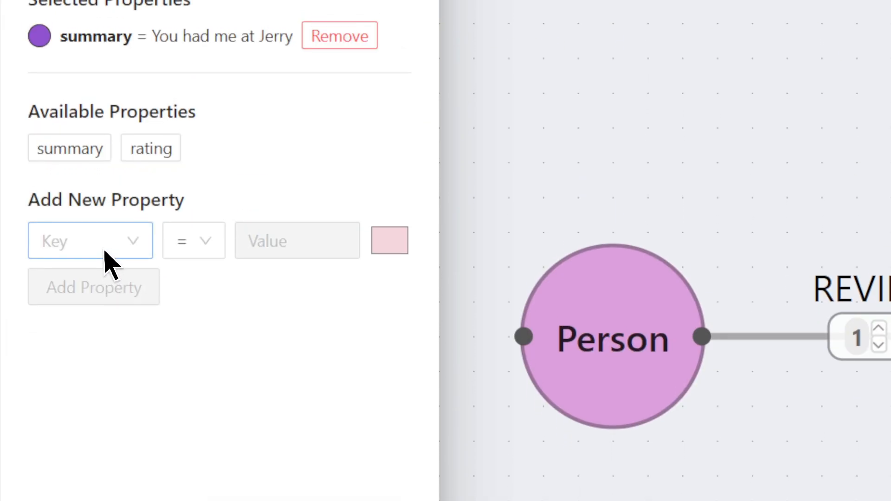
- Add a rating condition with the value 100 and marker colour RGB 255, 173, 190, and save the relationship properties
{"action": "left_click", "coordinate": [104, 245]}
{"action": "left_click", "coordinate": [104, 327]}
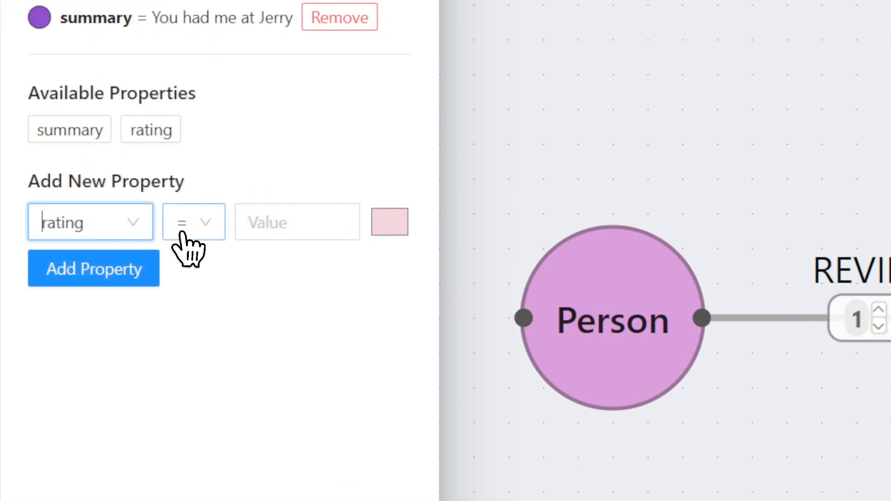
{"action": "left_click", "coordinate": [186, 248]}
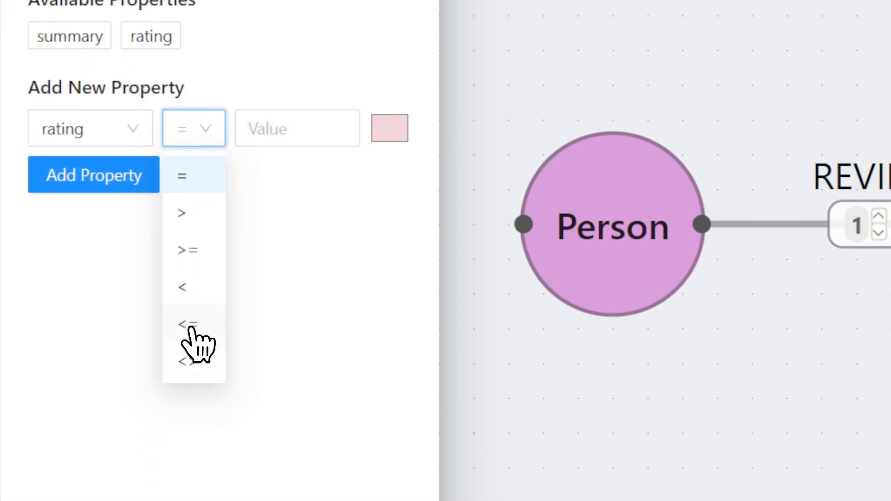
{"action": "left_click", "coordinate": [187, 471]}
{"action": "left_click", "coordinate": [278, 71]}
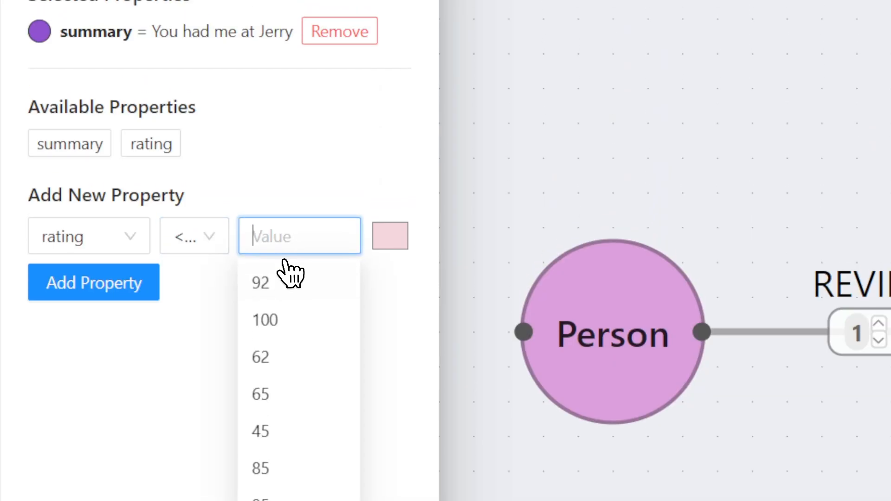
{"action": "left_click", "coordinate": [268, 139]}
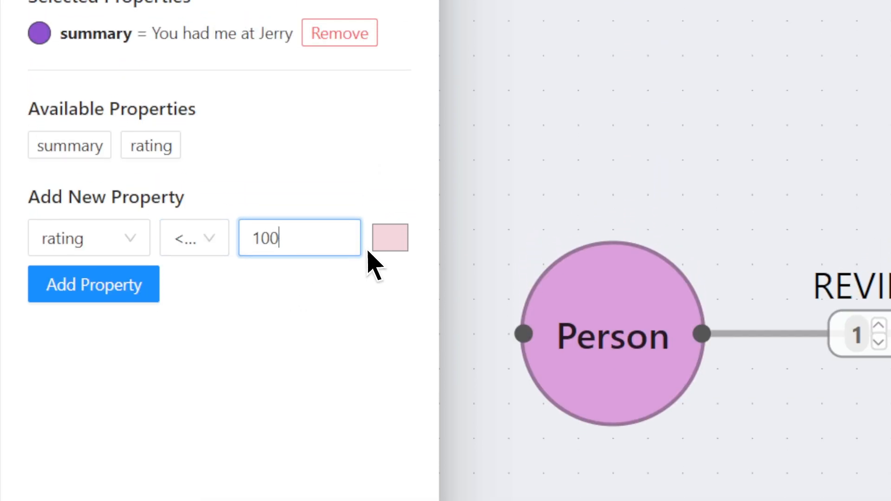
{"action": "left_click", "coordinate": [390, 182]}
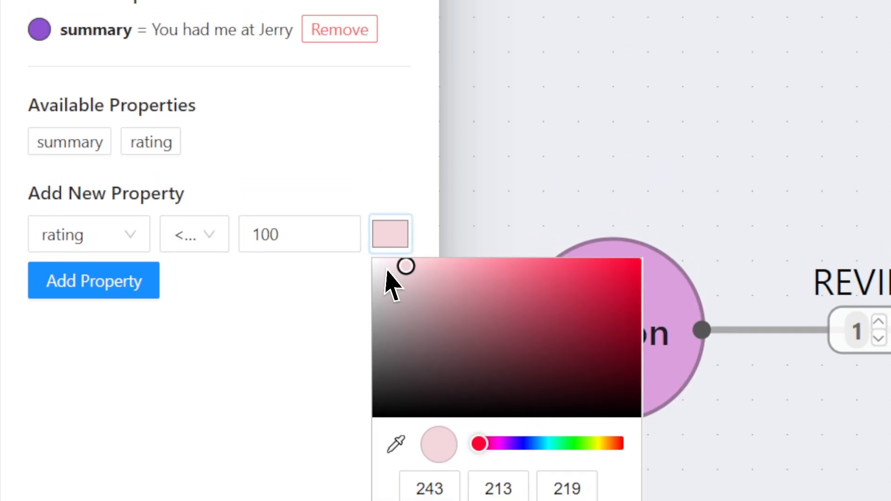
{"action": "left_click_drag", "start_coordinate": [387, 271], "coordinate": [458, 258]}
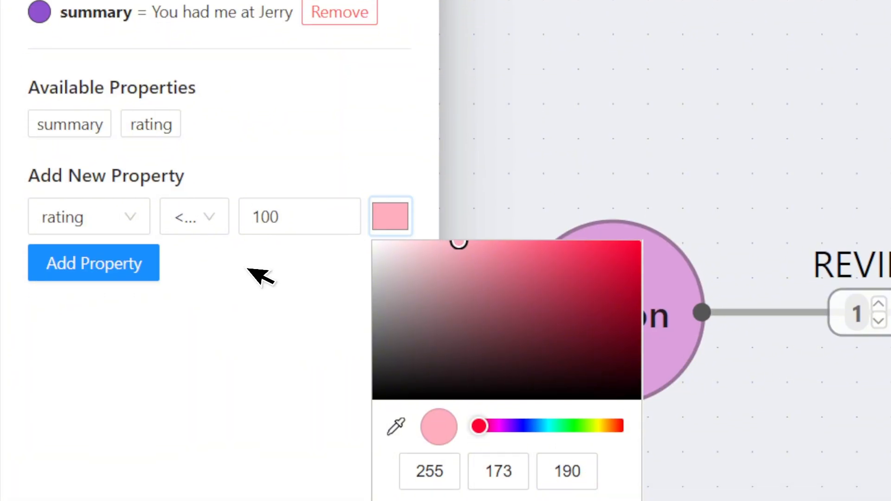
{"action": "left_click", "coordinate": [125, 261]}
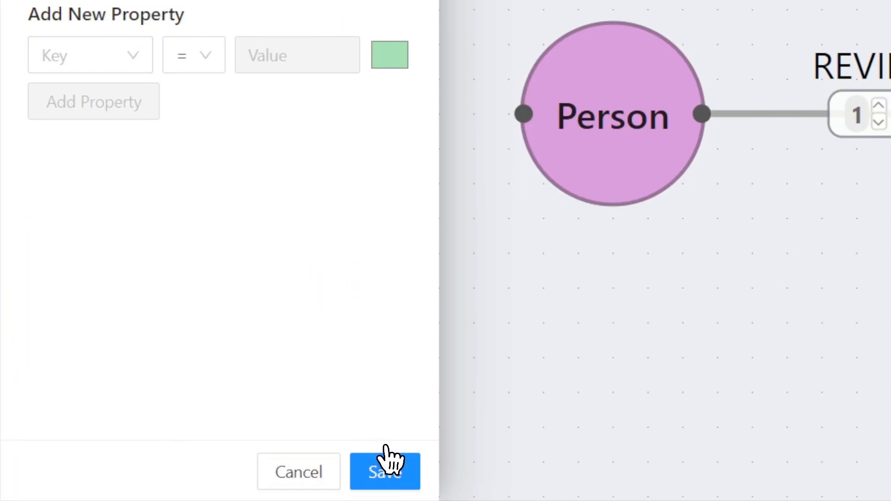
{"action": "left_click", "coordinate": [387, 459]}
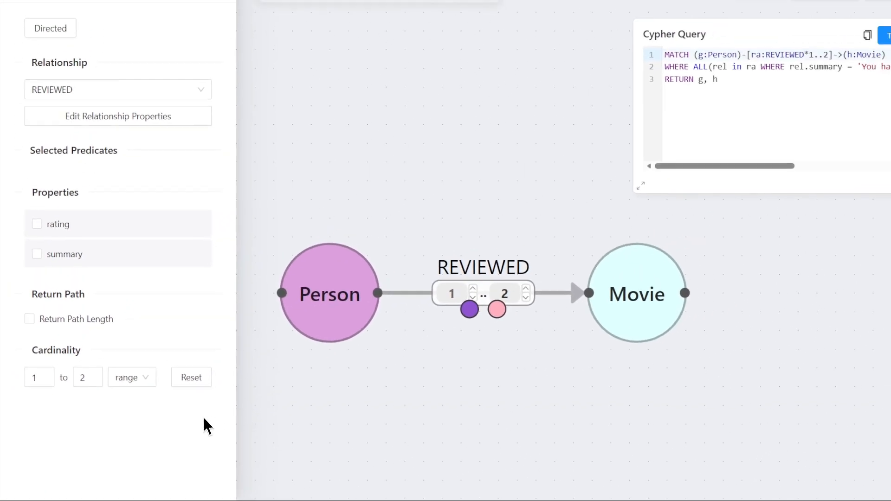
- Inspect the summary and rating markers on the REVIEWED relationship, and run the query to view its results
{"action": "left_click_drag", "start_coordinate": [436, 371], "coordinate": [420, 374]}
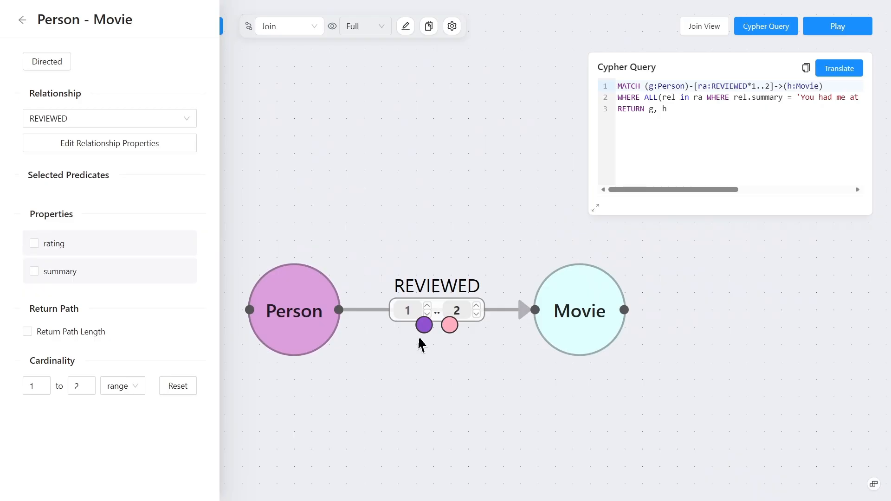
{"action": "mouse_move", "coordinate": [440, 331]}
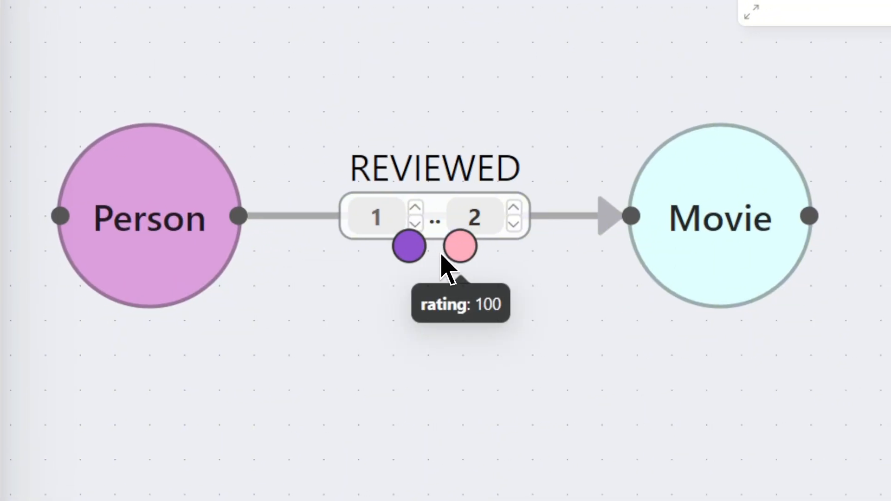
{"action": "mouse_move", "coordinate": [409, 268]}
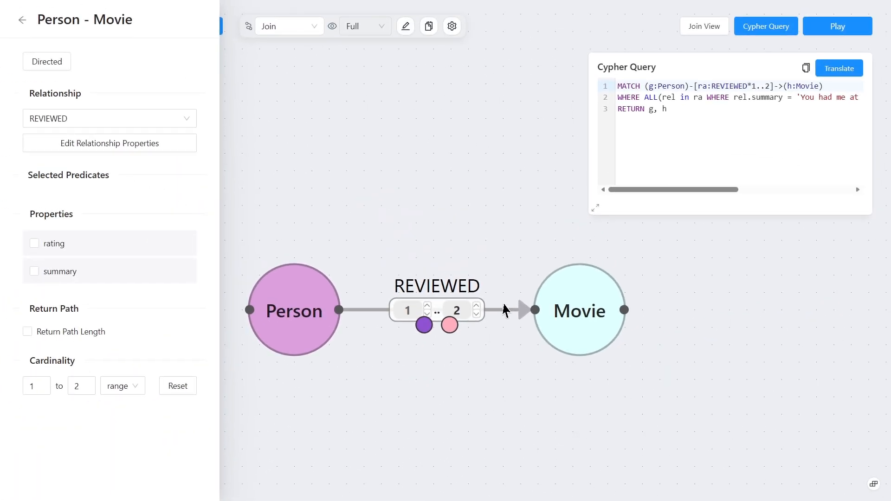
{"action": "left_click", "coordinate": [838, 27]}
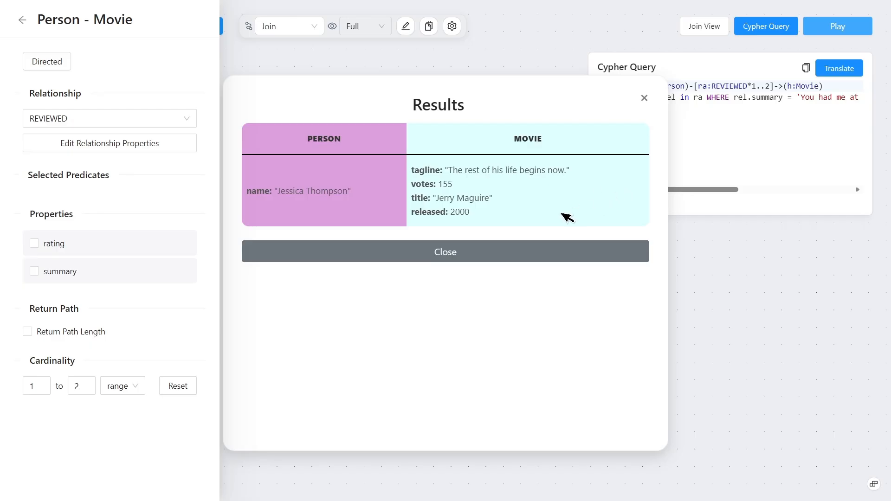
{"action": "left_click", "coordinate": [452, 253]}
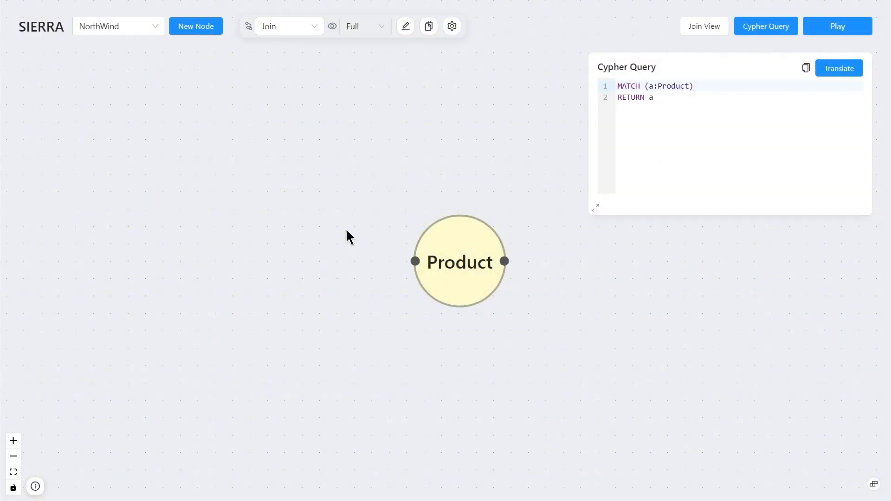
- Add an aggregation to the Product node that calculates the SUM of unitPrice
{"action": "left_click", "coordinate": [441, 257]}
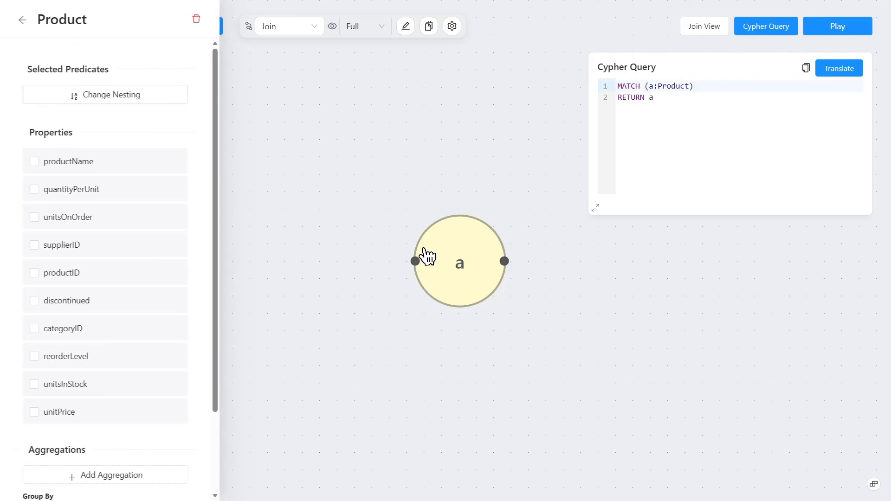
{"action": "scroll", "coordinate": [191, 252], "scroll_direction": "down", "scroll_amount": 3}
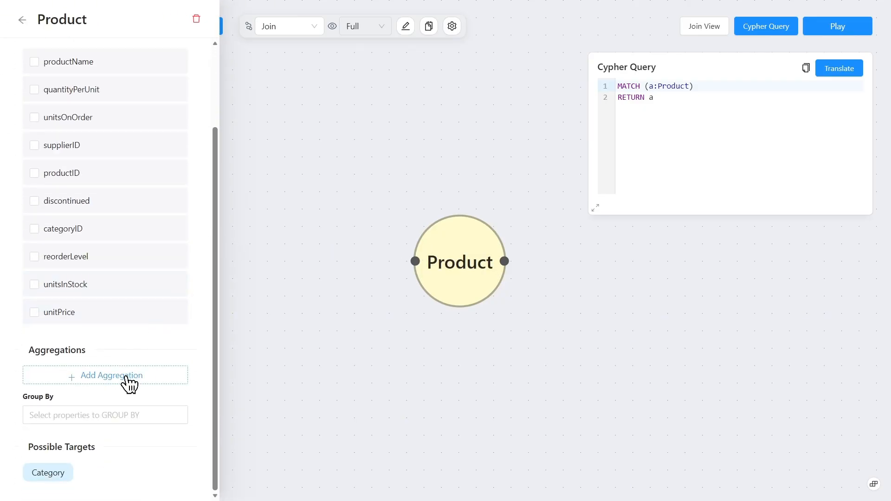
{"action": "left_click", "coordinate": [127, 378]}
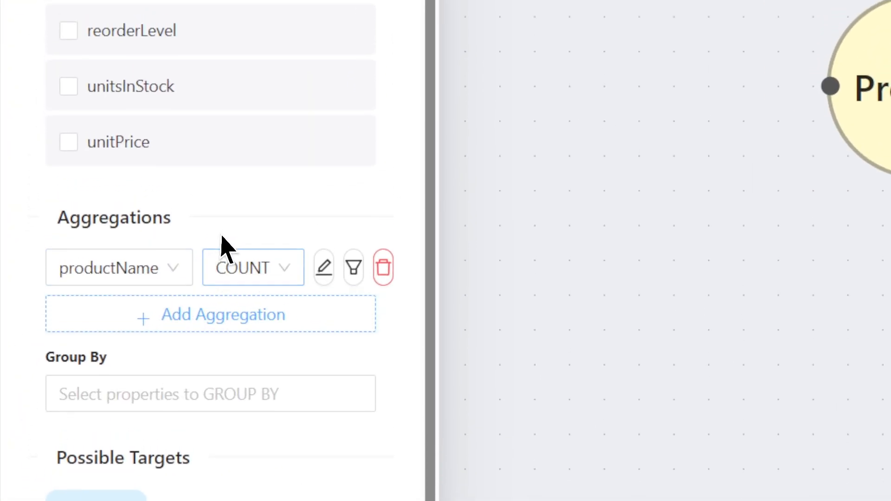
{"action": "left_click", "coordinate": [229, 284]}
{"action": "left_click", "coordinate": [232, 287]}
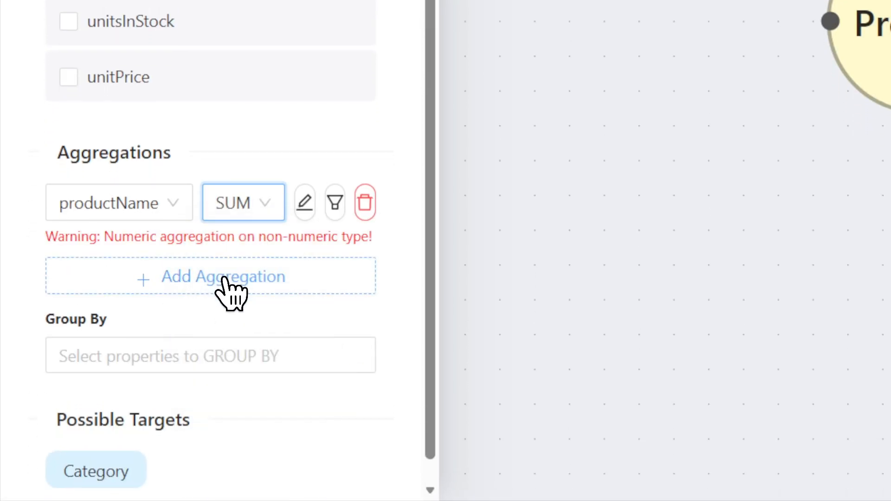
{"action": "left_click", "coordinate": [158, 260]}
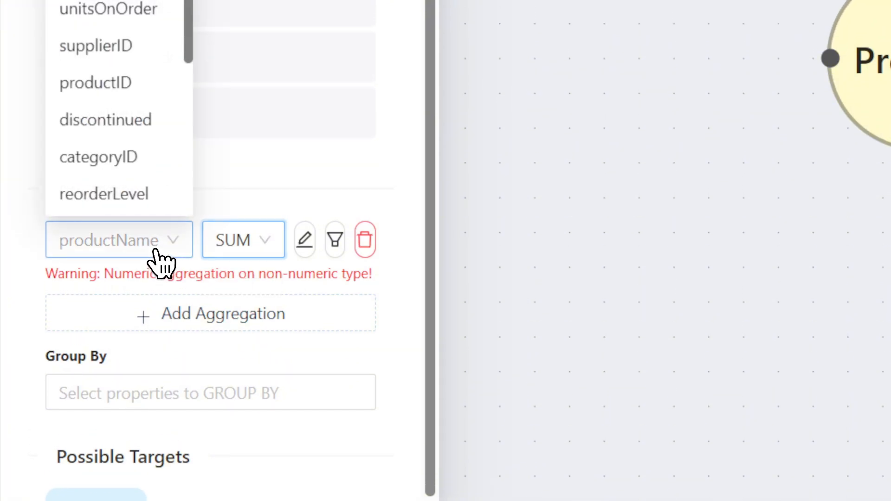
{"action": "scroll", "coordinate": [137, 248], "scroll_direction": "down", "scroll_amount": 2}
{"action": "left_click", "coordinate": [123, 258]}
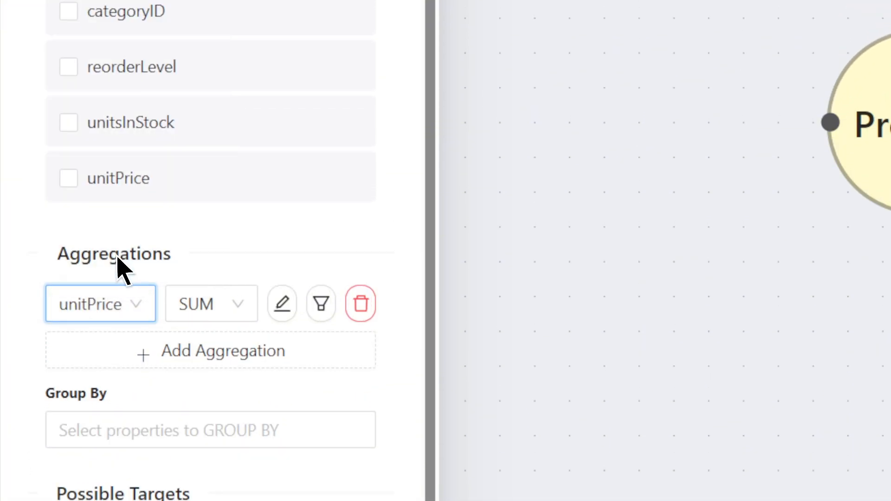
- Give the unitPrice SUM aggregation the alias PriceSum
{"action": "left_click", "coordinate": [267, 257]}
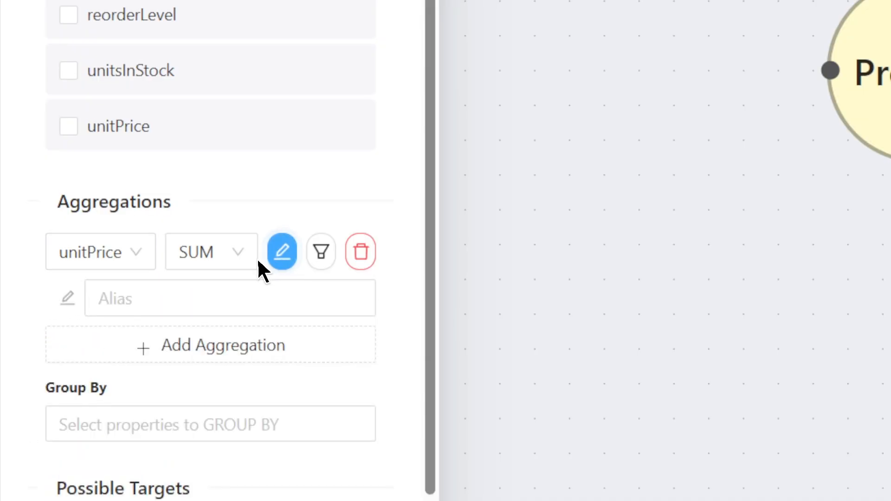
{"action": "left_click", "coordinate": [241, 296]}
{"action": "type", "text": "Price"}
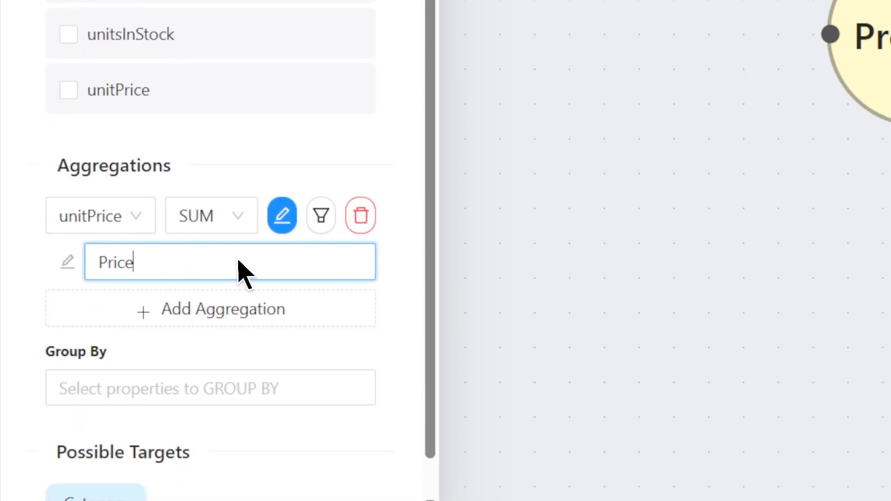
{"action": "type", "text": "Sum"}
{"action": "scroll", "coordinate": [241, 273], "scroll_direction": "down", "scroll_amount": 1}
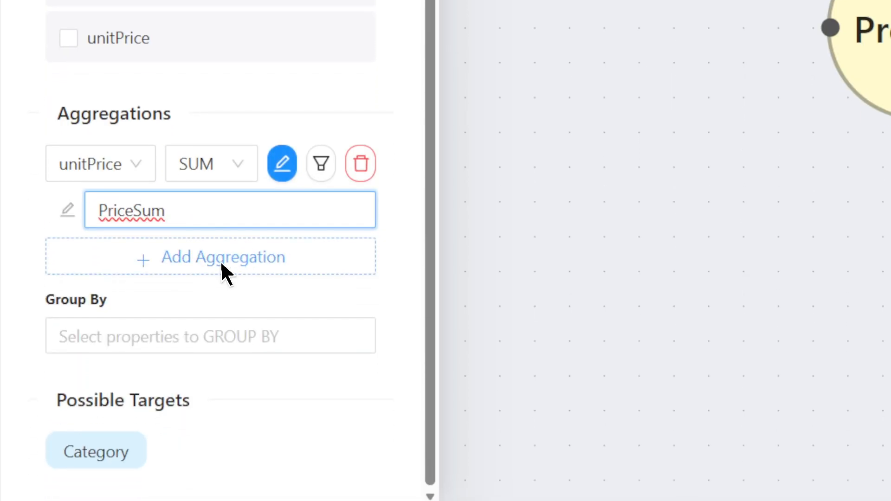
- Group the Product aggregation by supplierID and run the query to view the price sum per supplier
{"action": "left_click", "coordinate": [211, 348]}
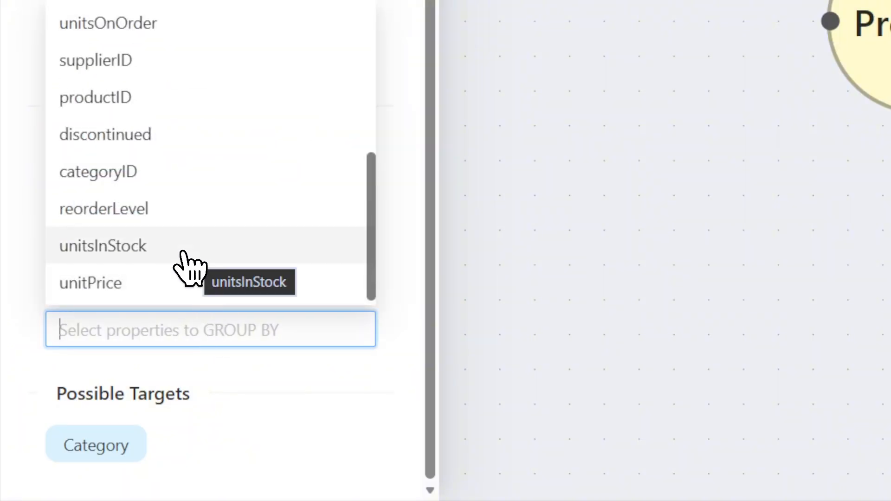
{"action": "type", "text": "suppl"}
{"action": "left_click", "coordinate": [144, 373]}
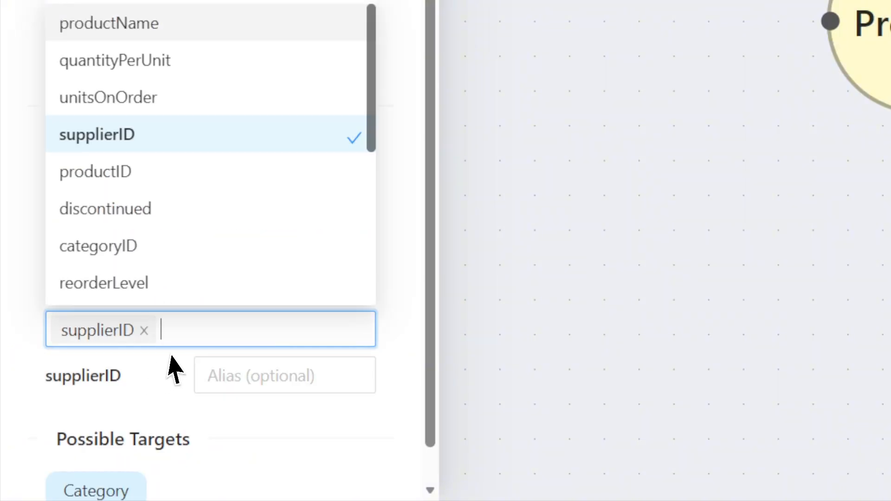
{"action": "left_click", "coordinate": [400, 297]}
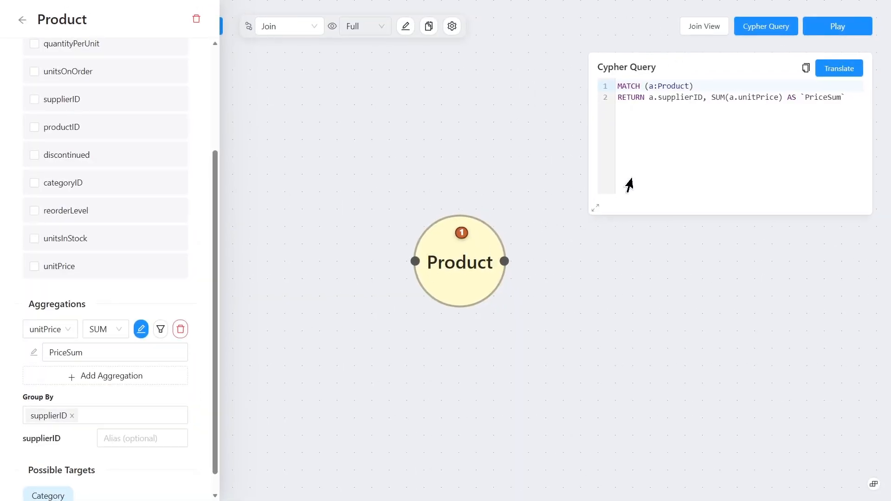
{"action": "left_click", "coordinate": [802, 34]}
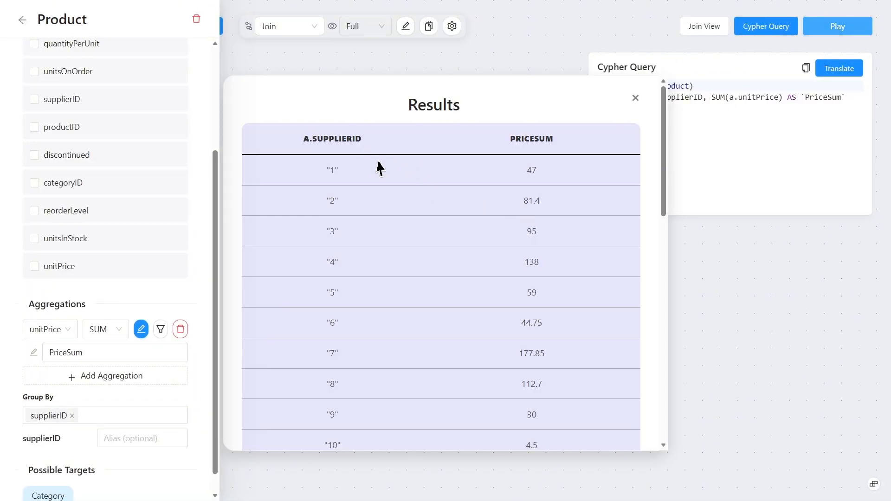
{"action": "scroll", "coordinate": [438, 195], "scroll_direction": "down", "scroll_amount": 1}
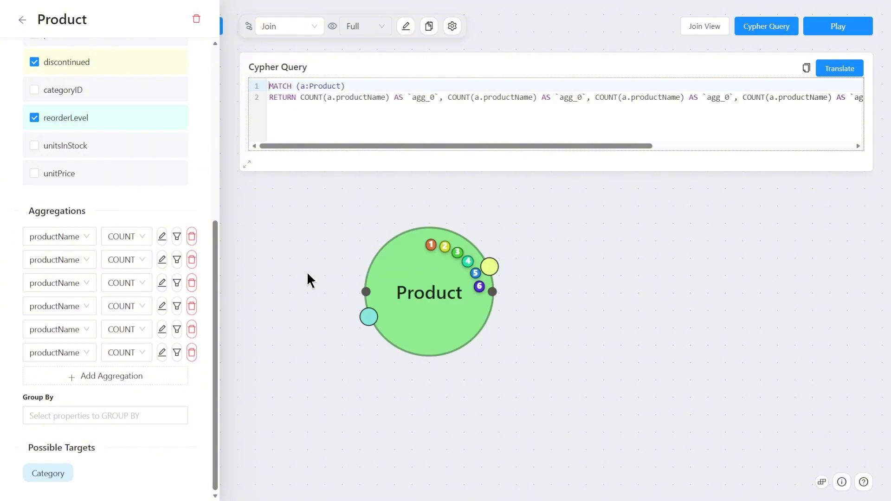
- Examine the numbered aggregation markers on the Product node and the matching agg_0 aliases in the Cypher query
{"action": "mouse_move", "coordinate": [432, 247]}
{"action": "left_click_drag", "start_coordinate": [295, 146], "coordinate": [305, 147]}
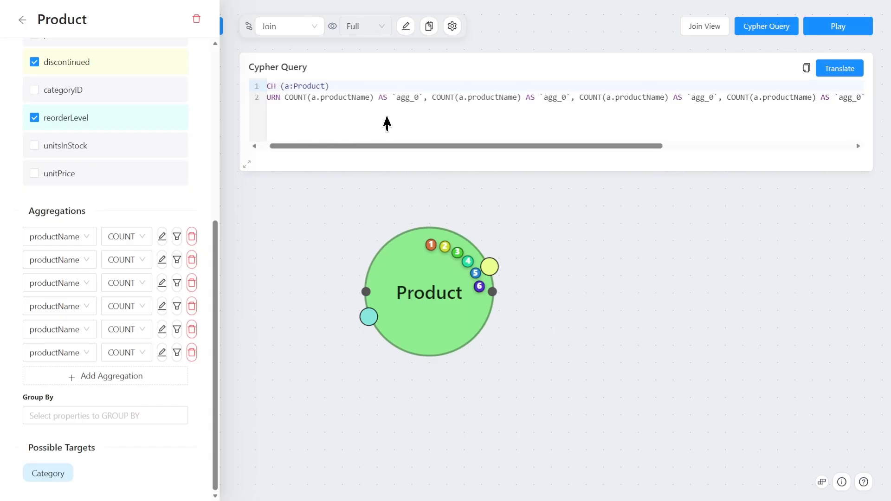
{"action": "double_click", "coordinate": [398, 100]}
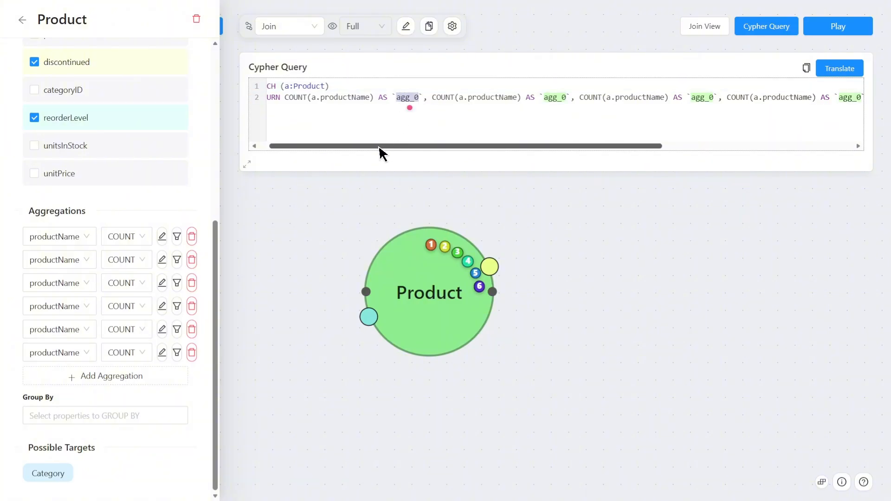
{"action": "left_click_drag", "start_coordinate": [380, 146], "coordinate": [367, 164]}
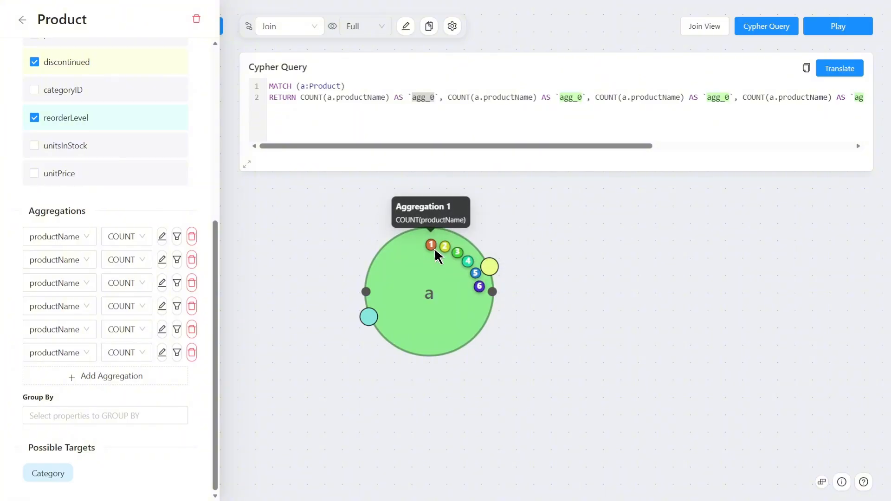
- Add an aggregation to the new Product node that calculates the SUM of unitPrice
{"action": "left_click", "coordinate": [181, 382]}
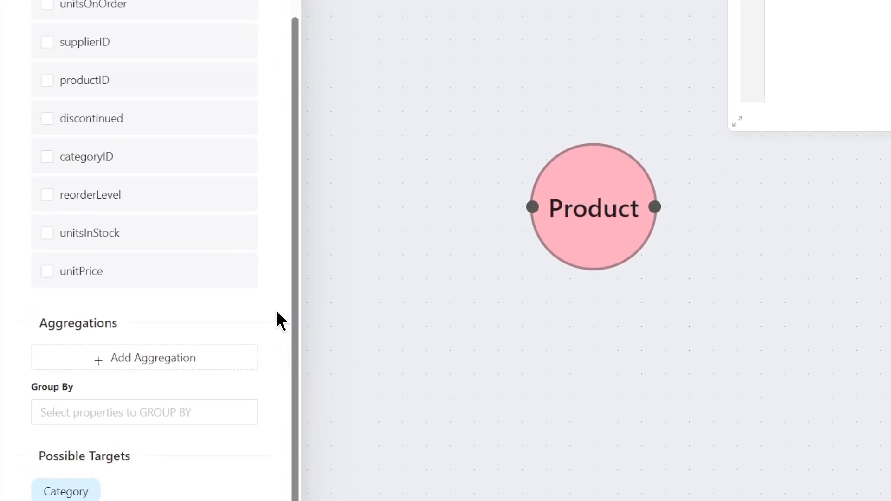
{"action": "left_click", "coordinate": [232, 357]}
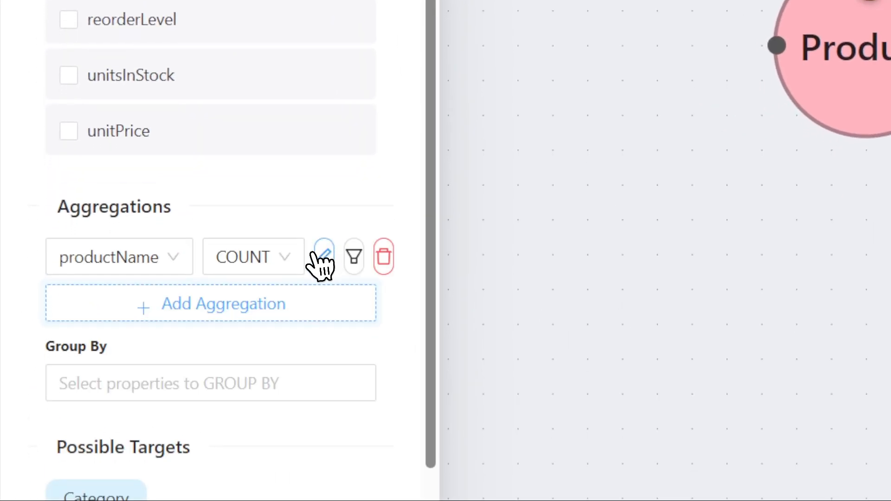
{"action": "left_click", "coordinate": [233, 253]}
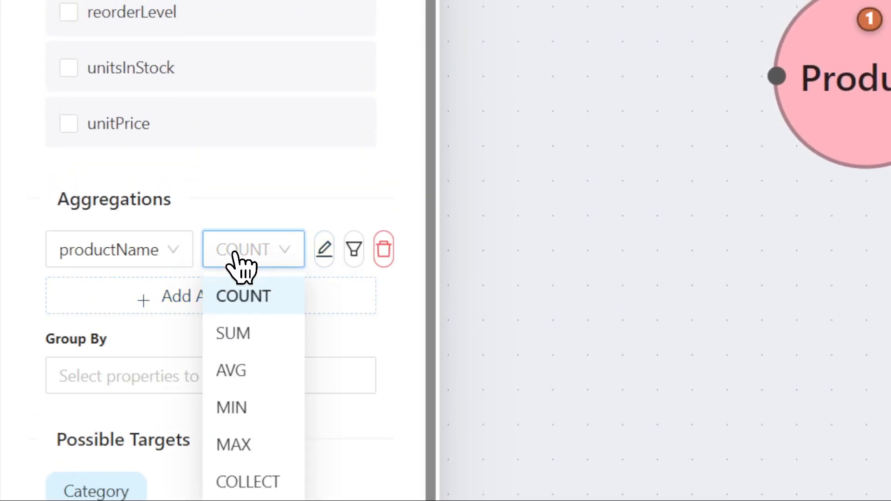
{"action": "left_click", "coordinate": [255, 292]}
{"action": "left_click", "coordinate": [179, 239]}
{"action": "scroll", "coordinate": [166, 245], "scroll_direction": "down", "scroll_amount": 2}
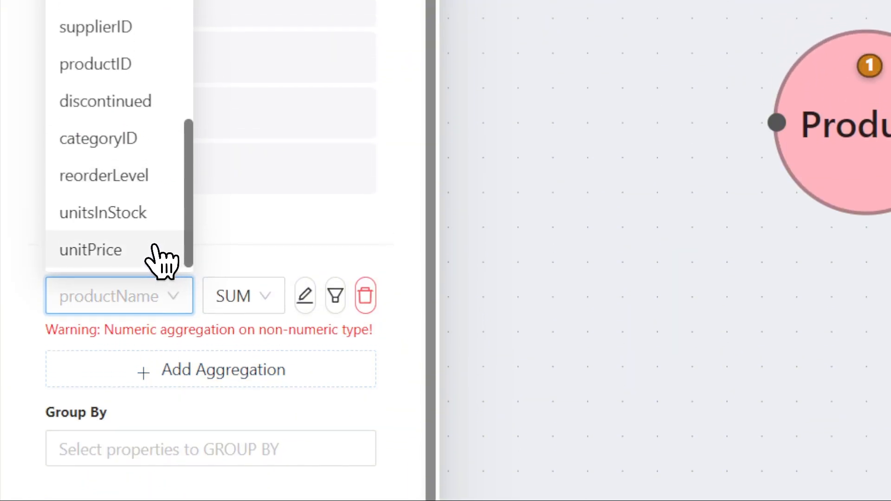
{"action": "left_click", "coordinate": [159, 251]}
- Group the Product aggregation by categoryID and run the query to view the unitPrice sum per category
{"action": "left_click", "coordinate": [181, 364]}
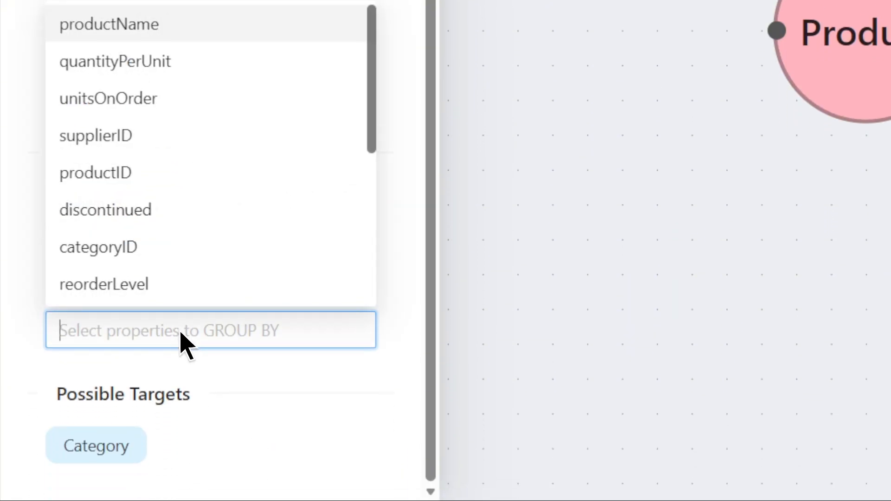
{"action": "type", "text": "cate"}
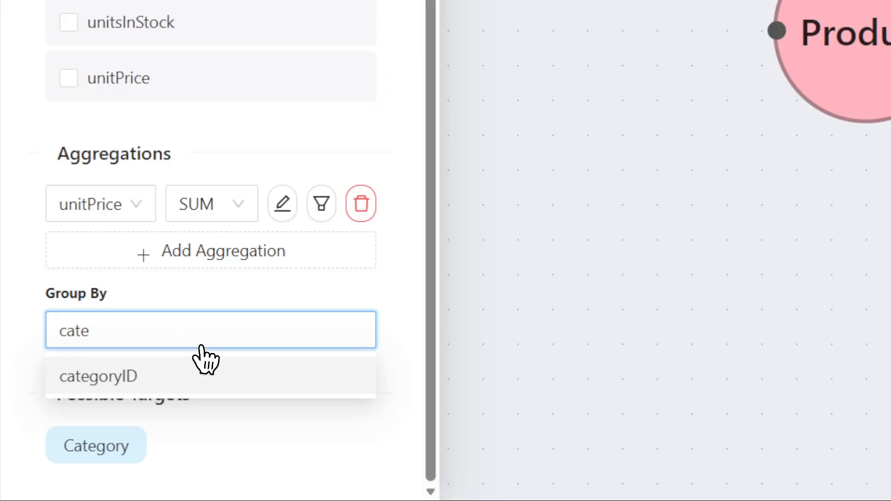
{"action": "left_click", "coordinate": [204, 371]}
{"action": "left_click", "coordinate": [826, 29]}
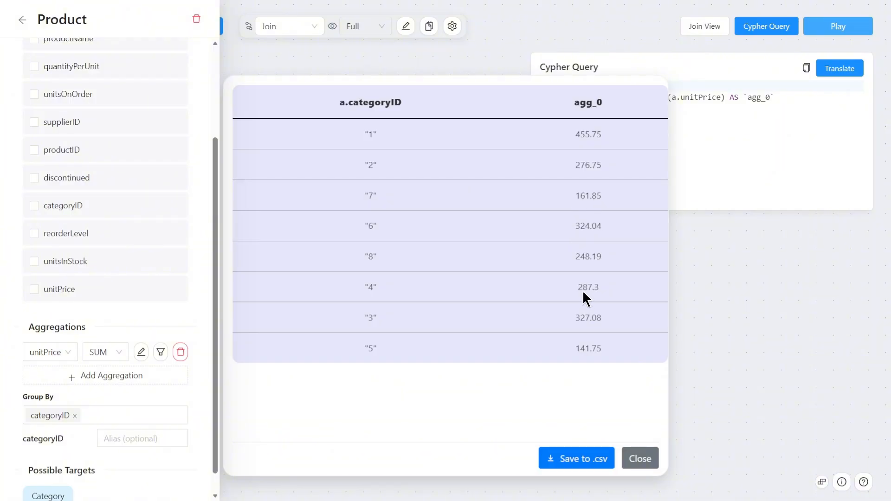
{"action": "left_click", "coordinate": [647, 466]}
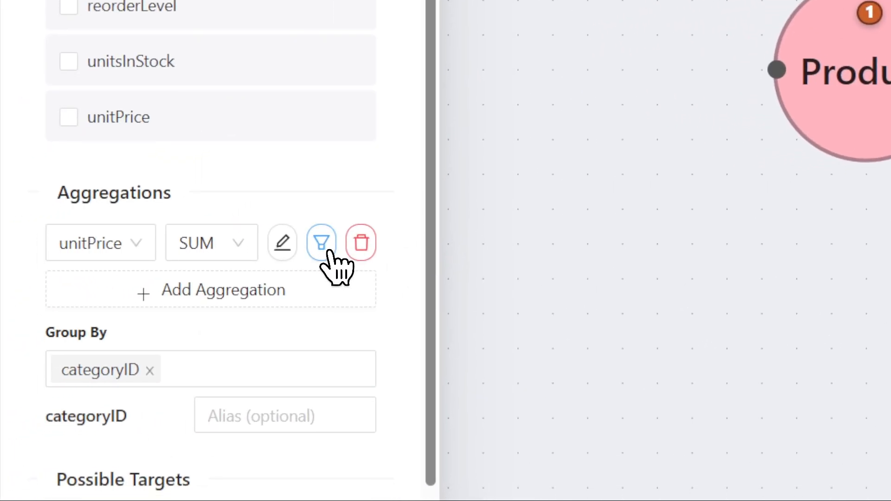
- Enable a filter on the unitPrice SUM aggregation and give the aggregation the alias sumPrice
{"action": "left_click", "coordinate": [328, 252]}
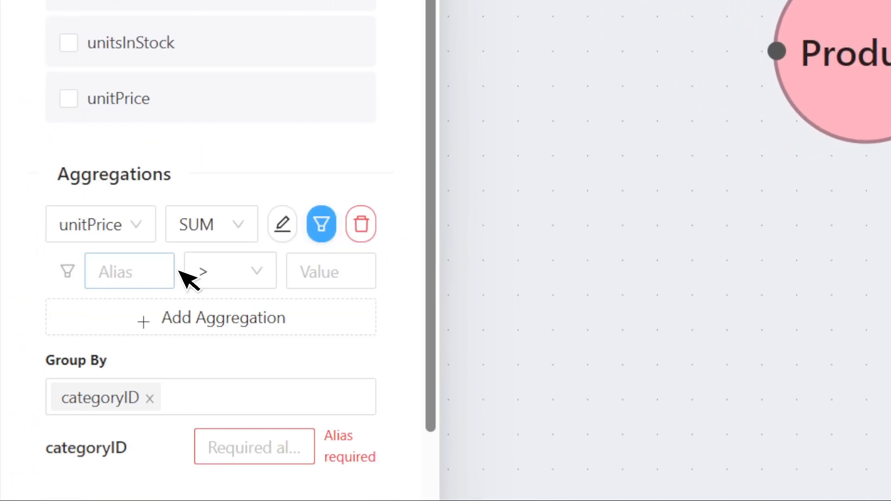
{"action": "left_click", "coordinate": [143, 260]}
{"action": "scroll", "coordinate": [142, 258], "scroll_direction": "down", "scroll_amount": 2}
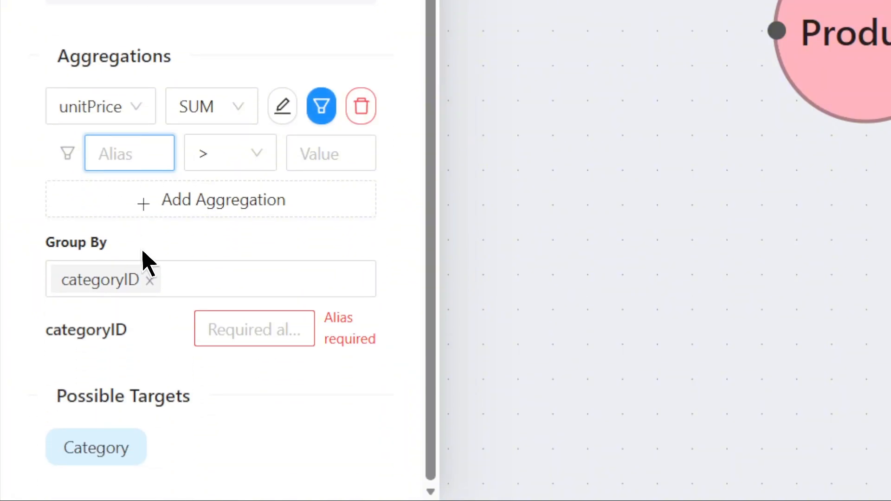
{"action": "type", "text": "sump"}
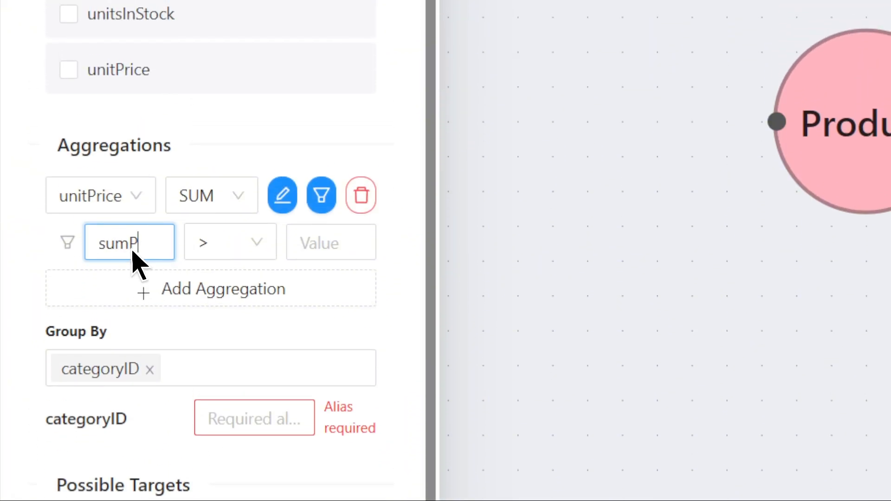
{"action": "type", "text": "rice"}
- Set the sumPrice filter condition to less than 200
{"action": "left_click", "coordinate": [235, 245]}
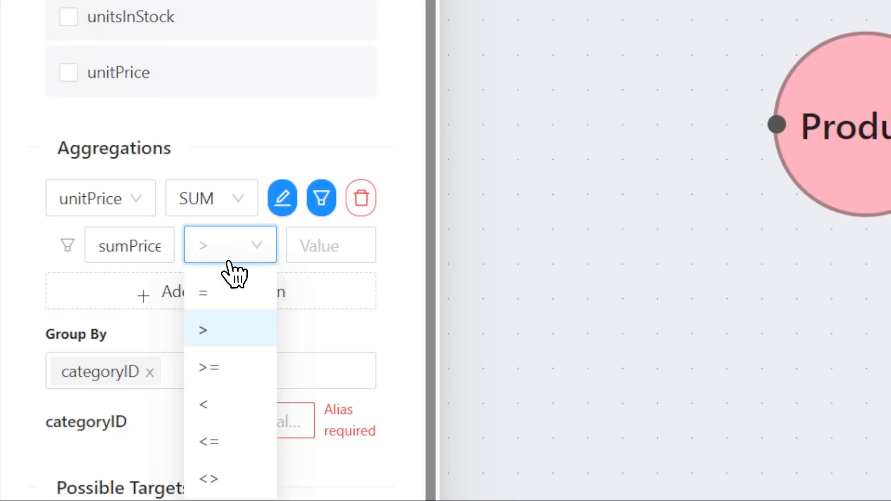
{"action": "left_click", "coordinate": [235, 407]}
{"action": "left_click", "coordinate": [345, 262]}
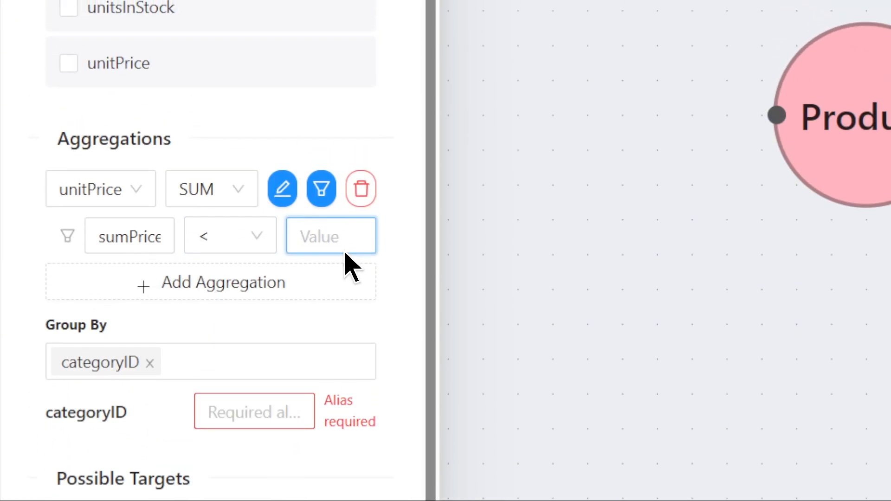
{"action": "type", "text": "200"}
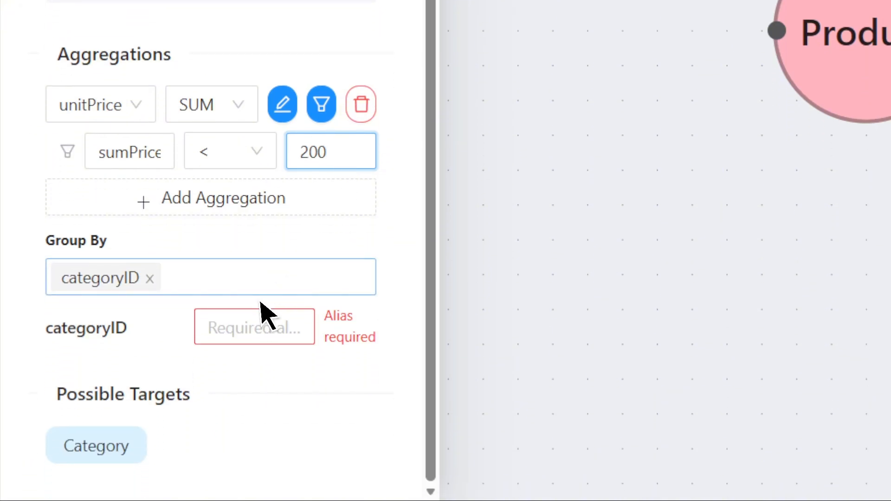
- Give the categoryID grouping the alias cID and run the query to view the filtered price sums
{"action": "left_click", "coordinate": [254, 339]}
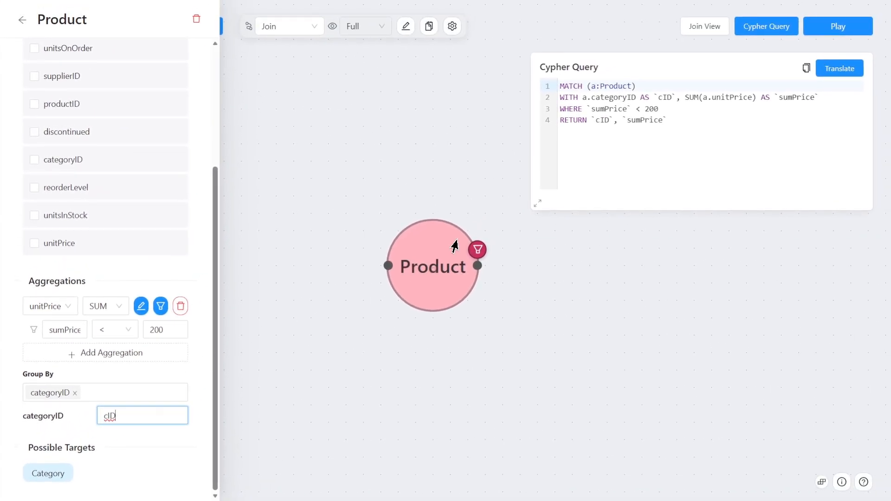
{"action": "left_click", "coordinate": [817, 40]}
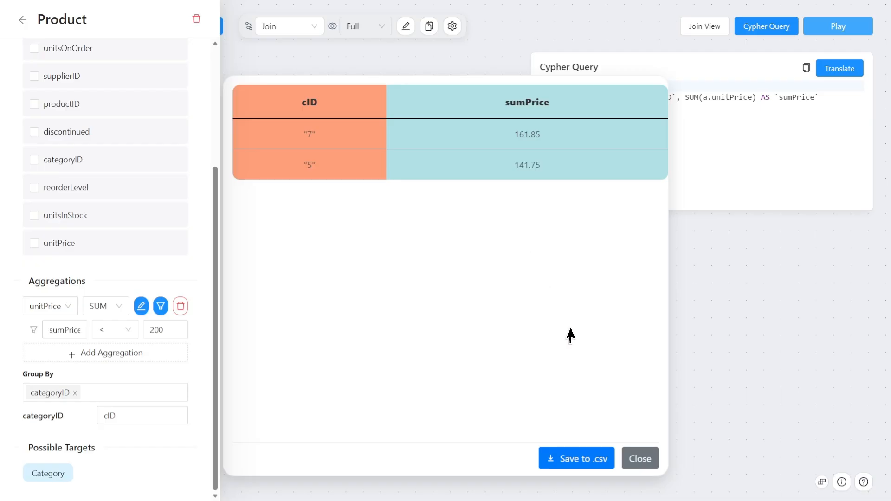
{"action": "left_click", "coordinate": [639, 457]}
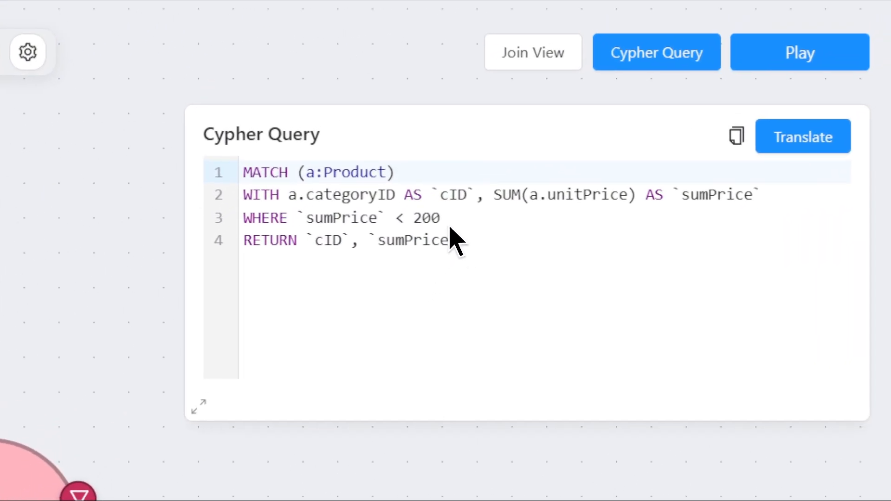
- Examine the WHERE clause of the Cypher query and the matching aggregation filter marker on the Product node
{"action": "left_click_drag", "start_coordinate": [449, 228], "coordinate": [243, 222]}
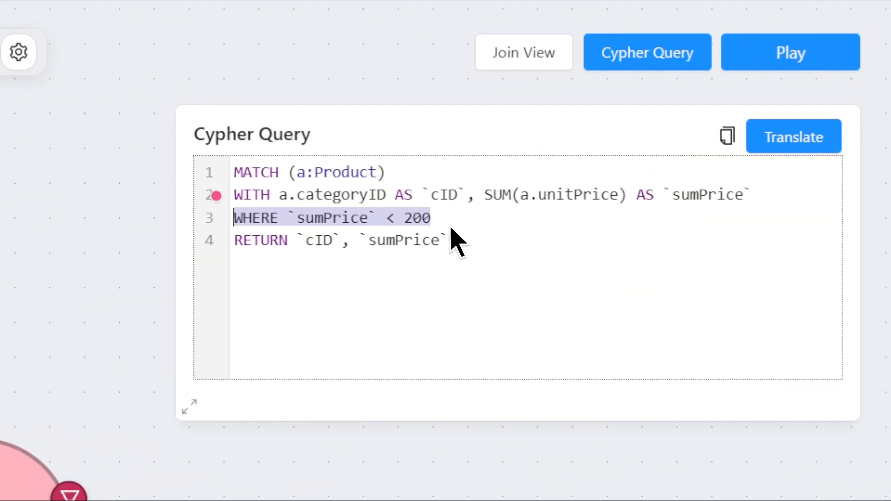
{"action": "left_click", "coordinate": [449, 226]}
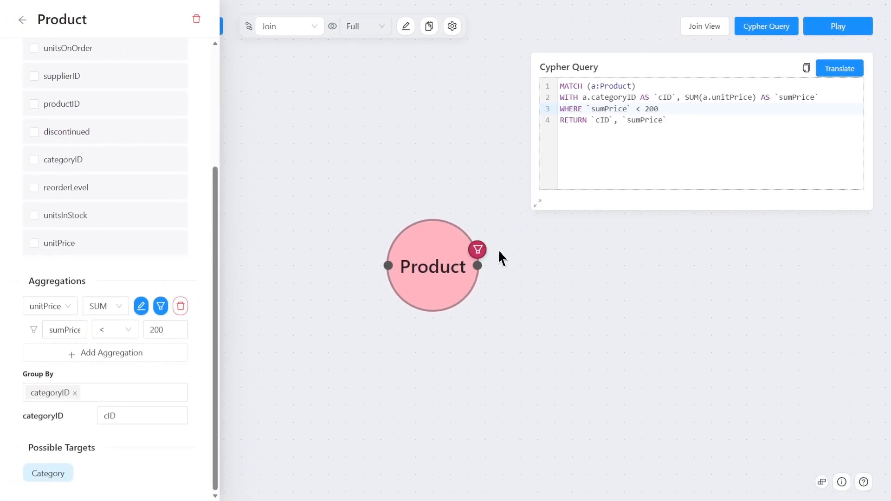
{"action": "mouse_move", "coordinate": [485, 258]}
- Add a COUNT of productName aggregation to the Product node and inspect its numbered marker
{"action": "left_click", "coordinate": [153, 355]}
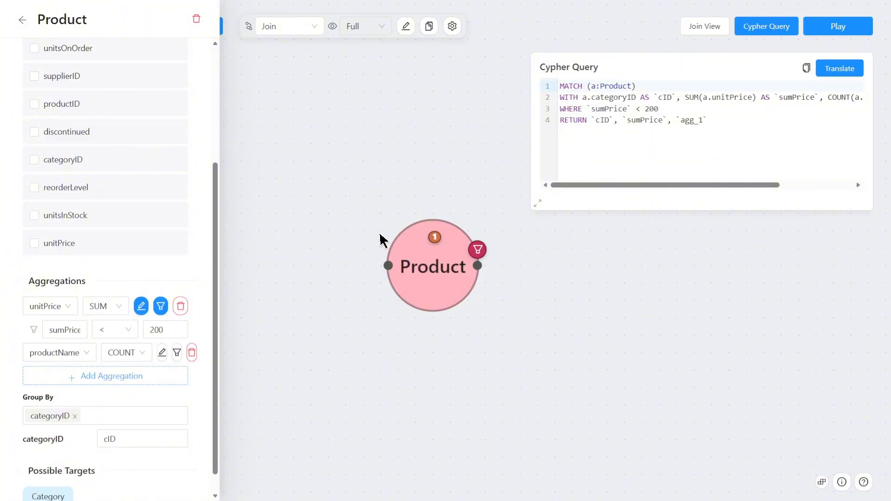
{"action": "mouse_move", "coordinate": [432, 240]}
{"action": "left_click", "coordinate": [41, 219]}
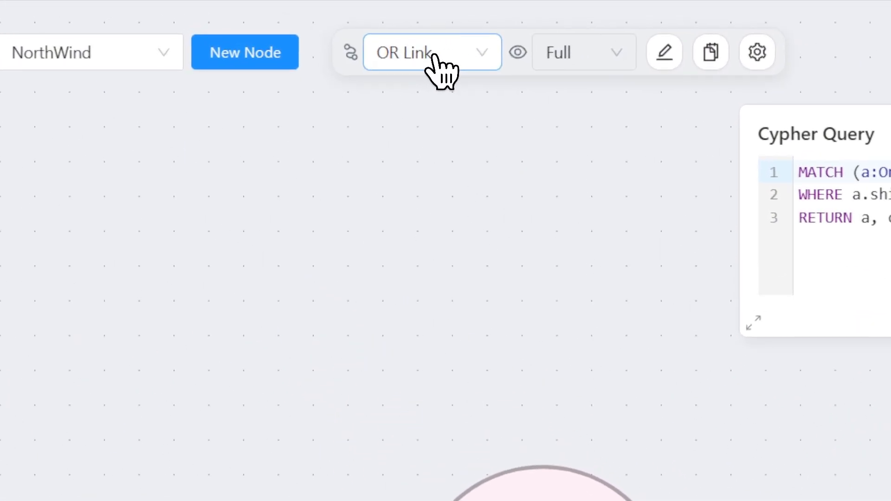
- Choose the OR Link connection type and link the Order node's shipName and shipCity predicates
{"action": "left_click", "coordinate": [435, 56]}
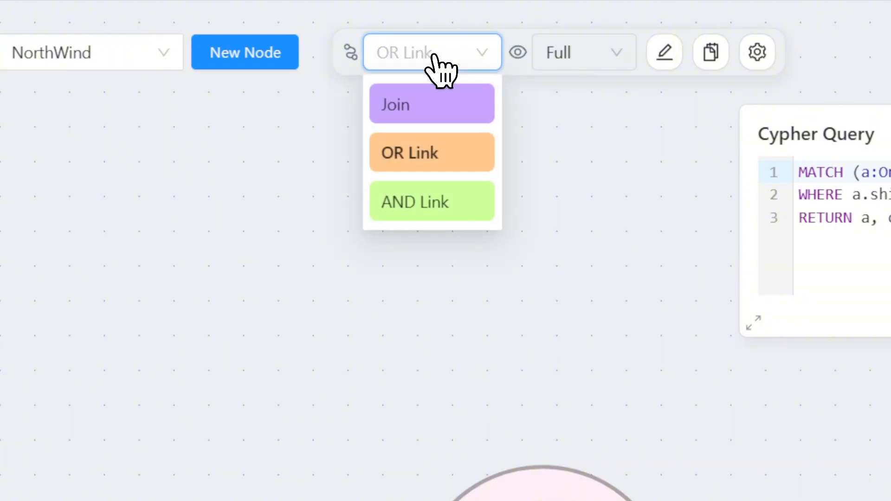
{"action": "left_click", "coordinate": [429, 153]}
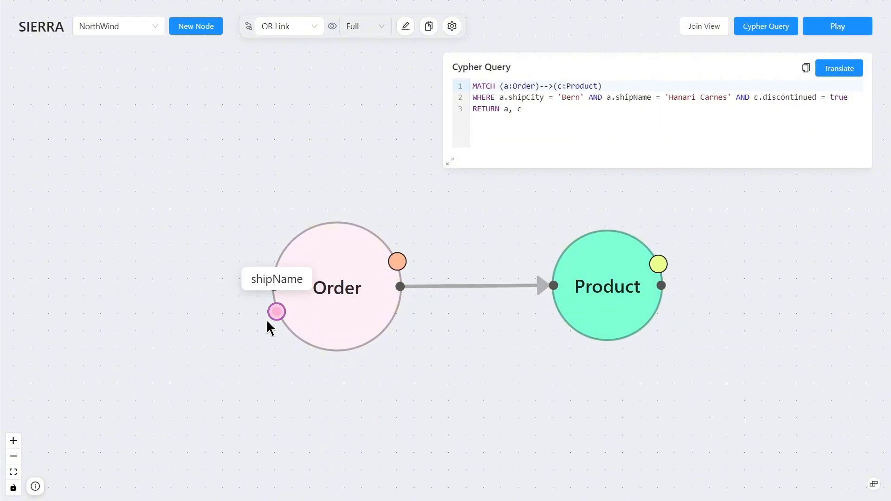
{"action": "left_click", "coordinate": [391, 259]}
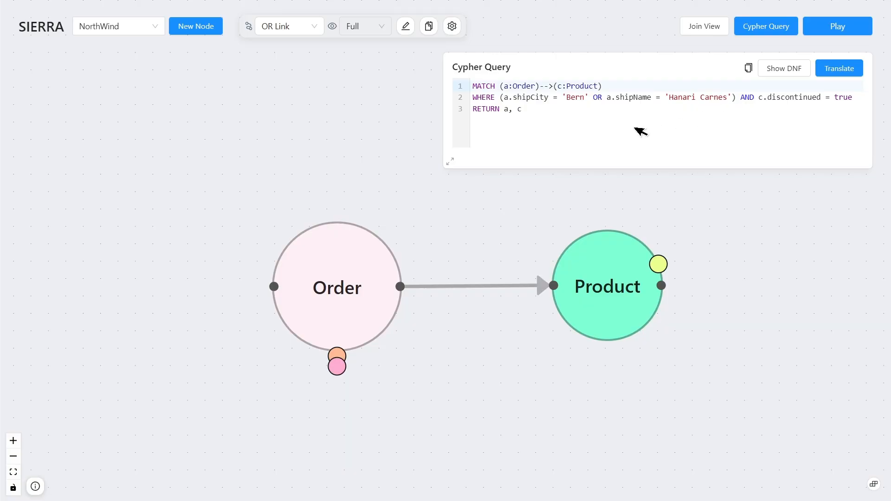
- Review the predicates in the Order node's OR group and browse the results of the query
{"action": "mouse_move", "coordinate": [336, 368]}
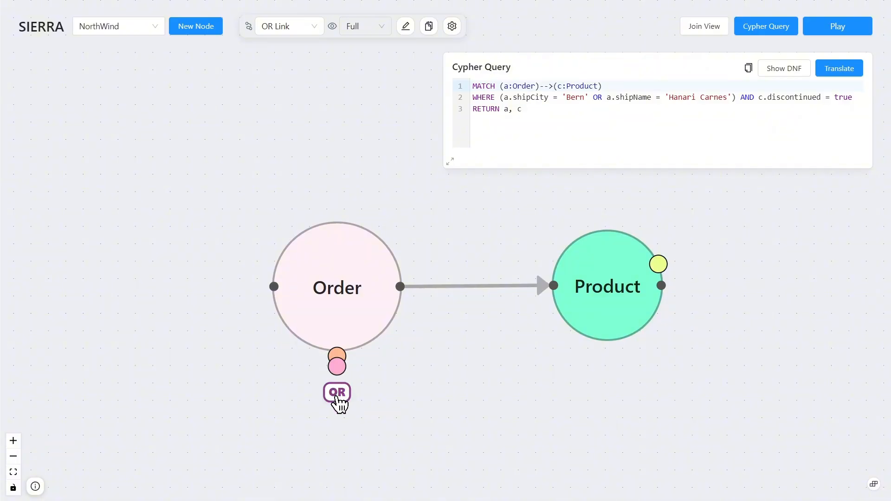
{"action": "left_click", "coordinate": [337, 398]}
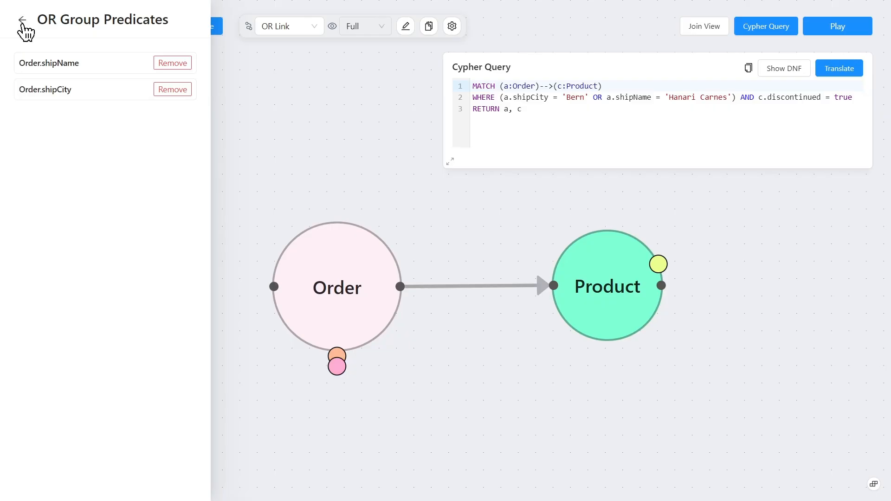
{"action": "left_click", "coordinate": [22, 21]}
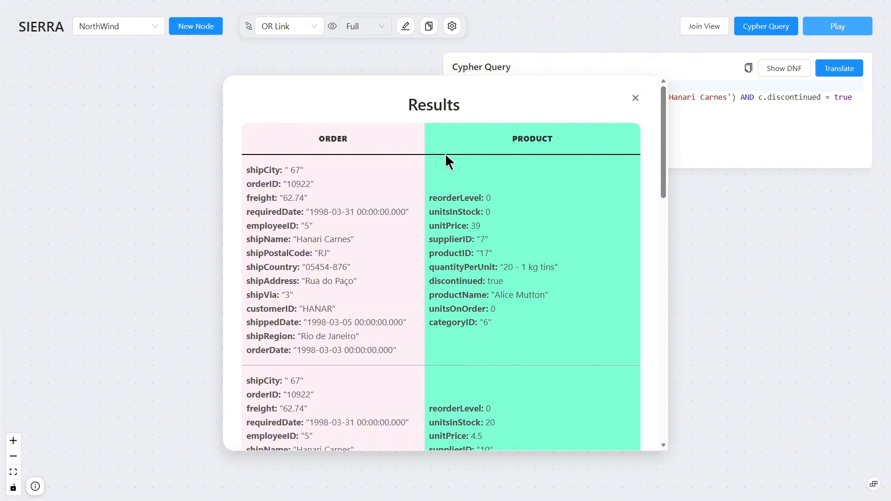
{"action": "scroll", "coordinate": [444, 154], "scroll_direction": "down", "scroll_amount": 15}
{"action": "left_click", "coordinate": [412, 421]}
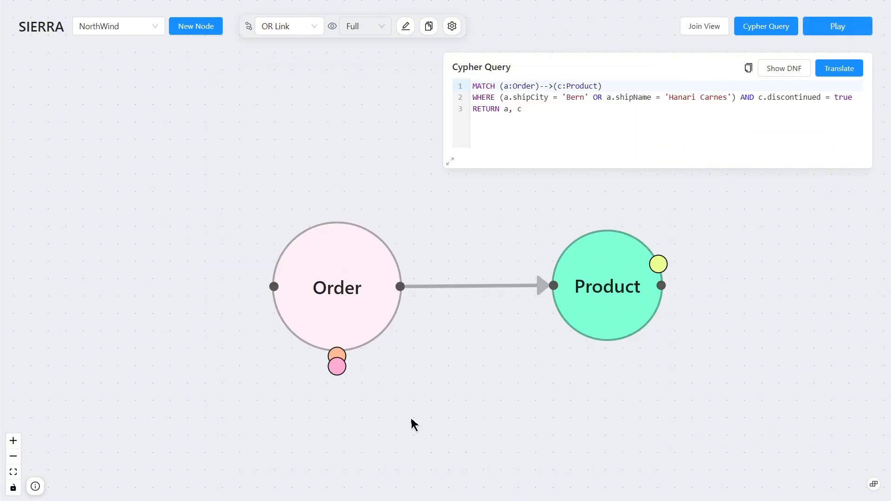
- Remove shipName from the Order node's OR group and OR-link Order's shipCity to Product's discontinued predicate
{"action": "left_click", "coordinate": [337, 392]}
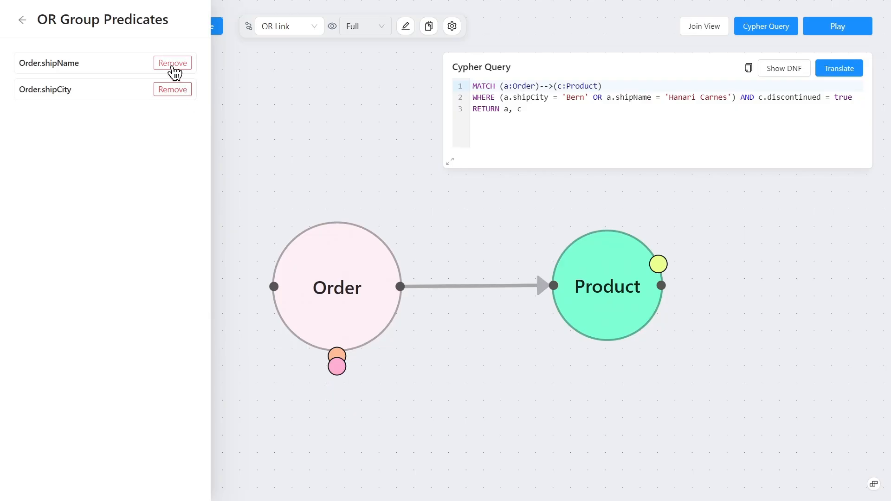
{"action": "left_click", "coordinate": [173, 67]}
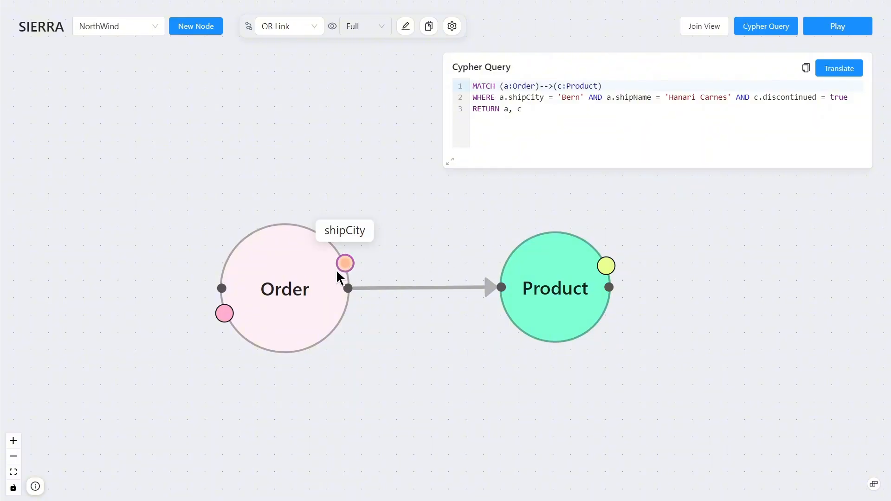
{"action": "left_click_drag", "start_coordinate": [342, 271], "coordinate": [604, 264]}
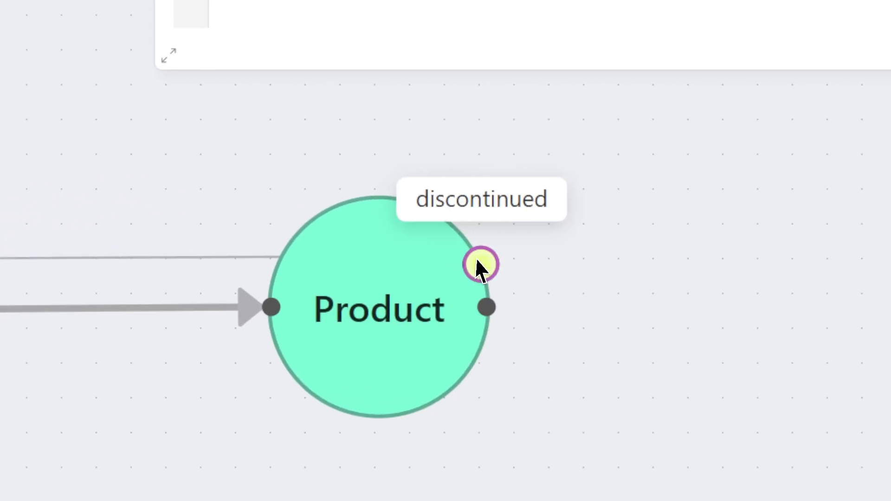
{"action": "left_click_drag", "start_coordinate": [477, 260], "coordinate": [478, 262]}
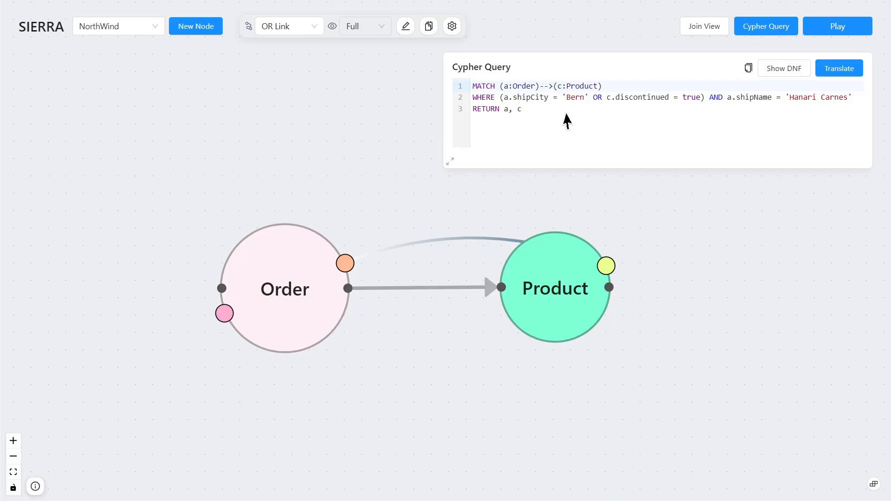
- Run the query with the cross-node OR link and browse the Order and Product results
{"action": "left_click", "coordinate": [818, 31]}
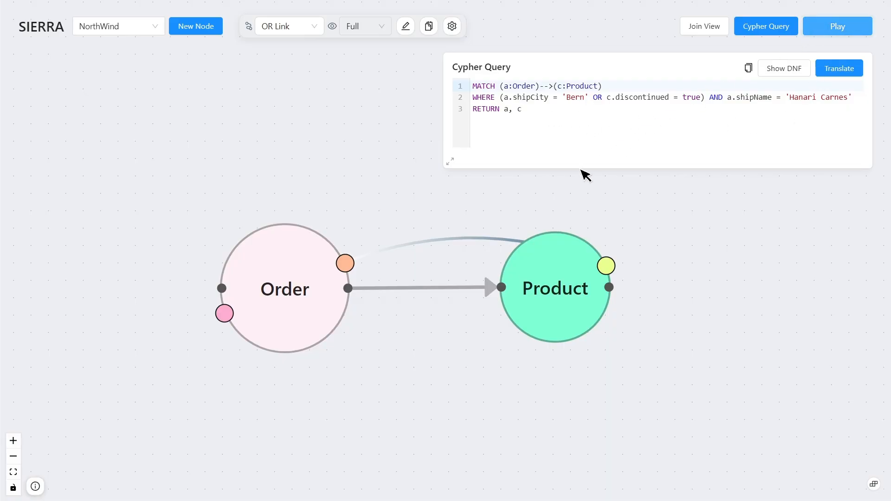
{"action": "middle_click", "coordinate": [517, 148]}
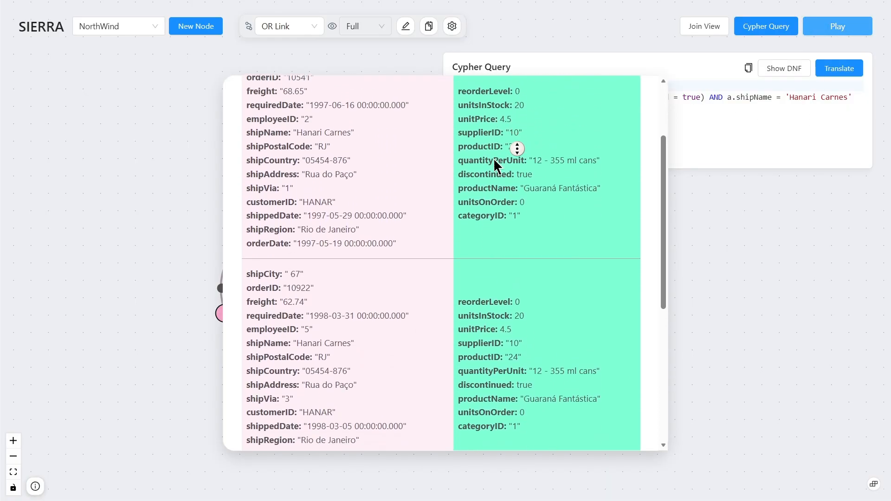
{"action": "middle_click", "coordinate": [493, 172]}
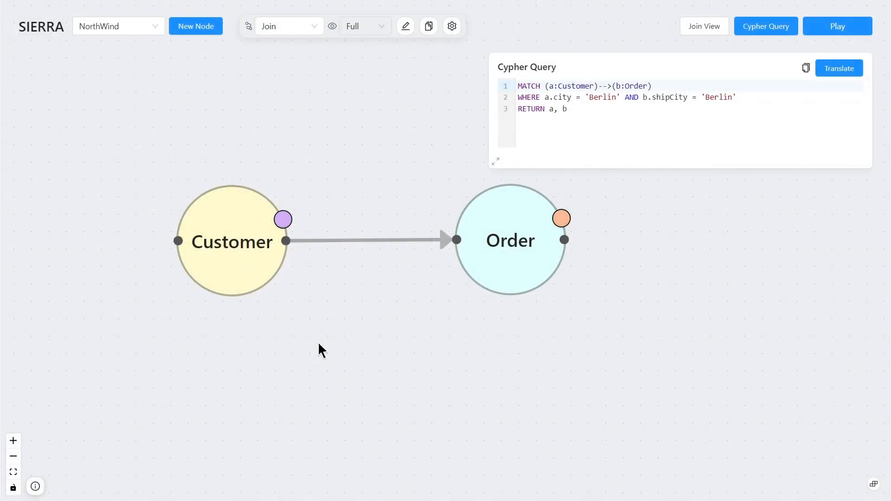
- Choose the Join connection type and join Customer's city predicate with Order's shipCity predicate
{"action": "left_click", "coordinate": [280, 26]}
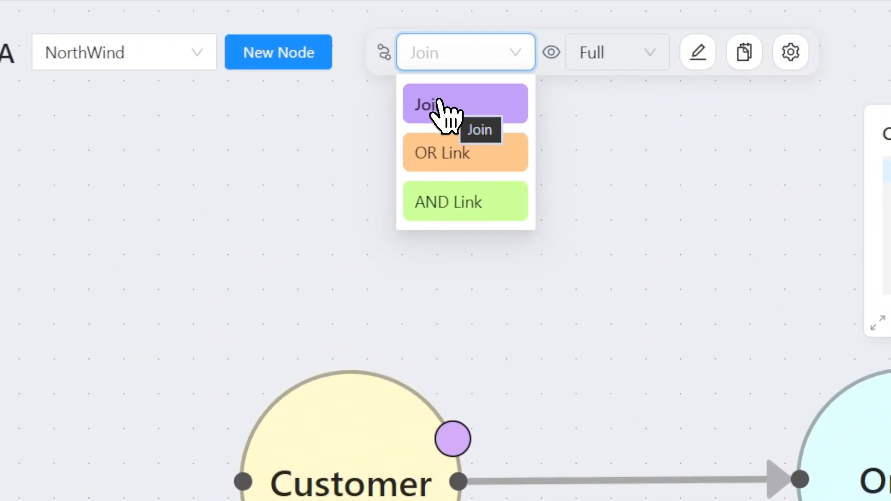
{"action": "left_click", "coordinate": [438, 102]}
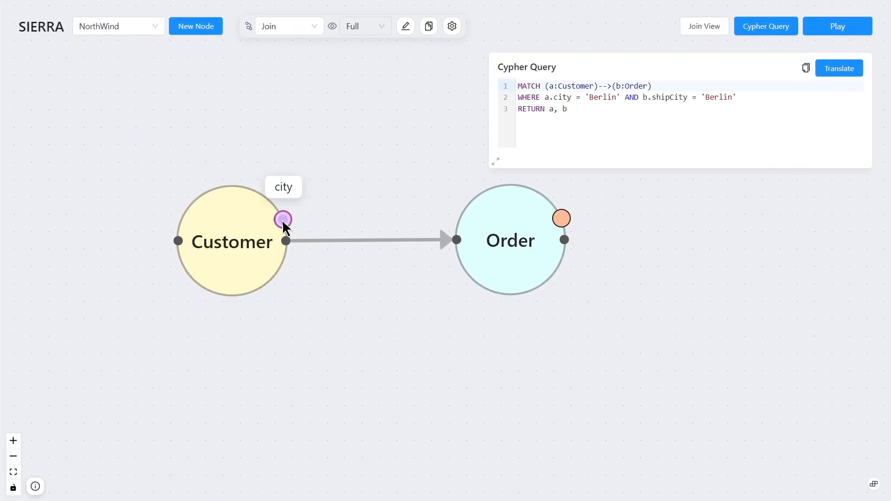
{"action": "left_click_drag", "start_coordinate": [281, 220], "coordinate": [559, 219]}
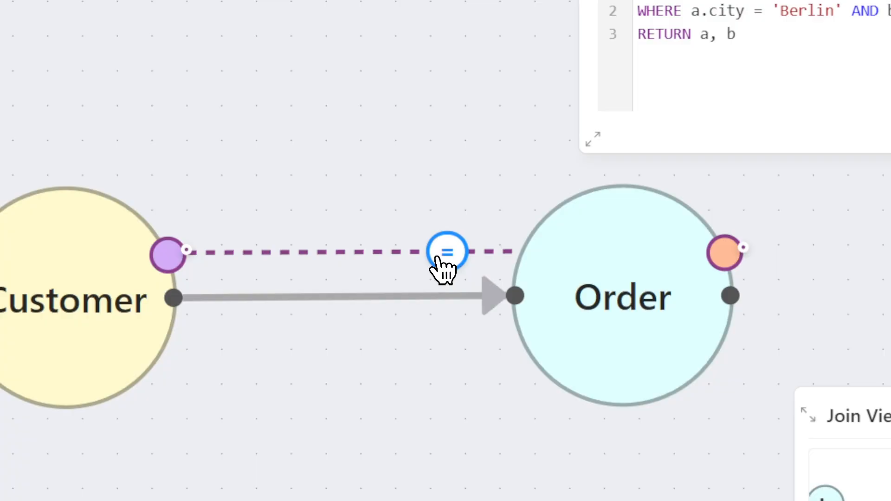
- Switch the join between city and shipCity to Theta Join and view its operator choices
{"action": "left_click", "coordinate": [445, 253]}
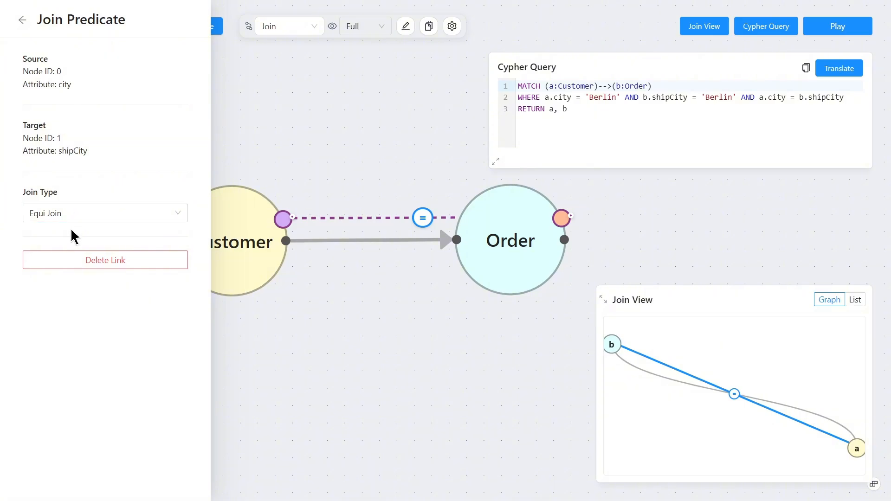
{"action": "left_click", "coordinate": [75, 218]}
{"action": "left_click", "coordinate": [69, 251]}
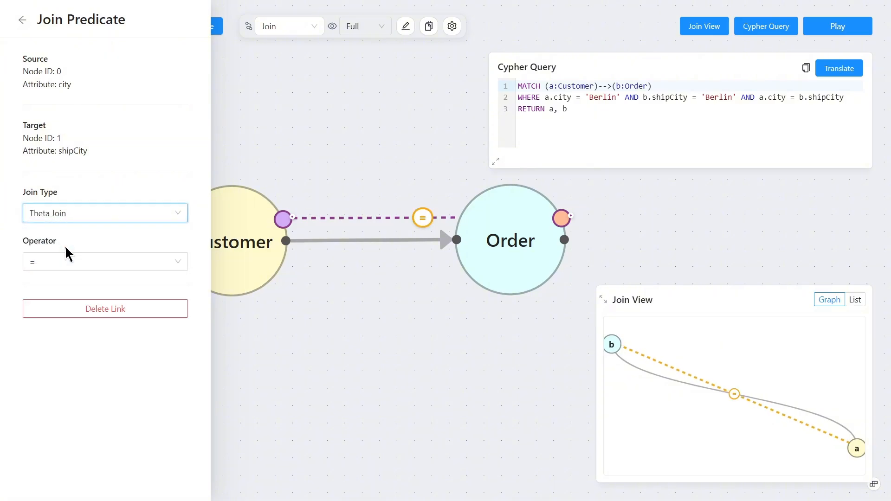
{"action": "left_click", "coordinate": [65, 218]}
{"action": "left_click", "coordinate": [60, 258]}
{"action": "left_click", "coordinate": [47, 261]}
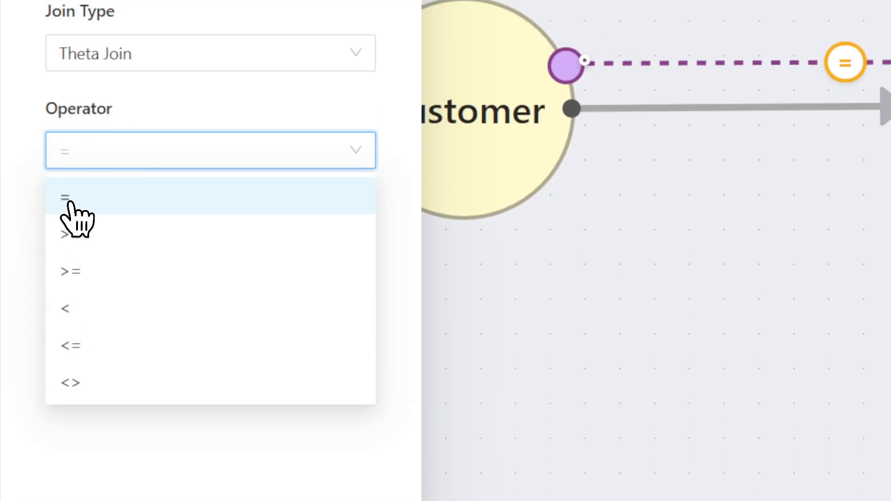
- Set the join type back to Equi Join and close the join predicate settings
{"action": "left_click", "coordinate": [124, 60]}
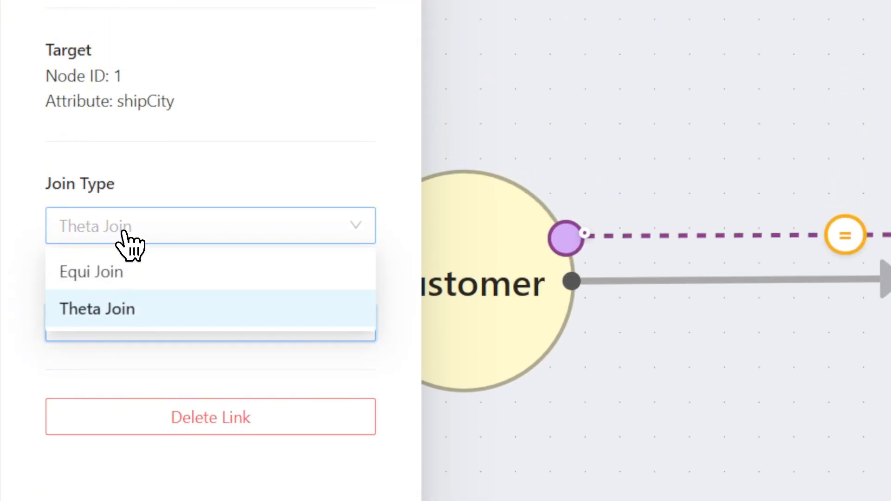
{"action": "left_click", "coordinate": [115, 269]}
{"action": "left_click", "coordinate": [122, 228]}
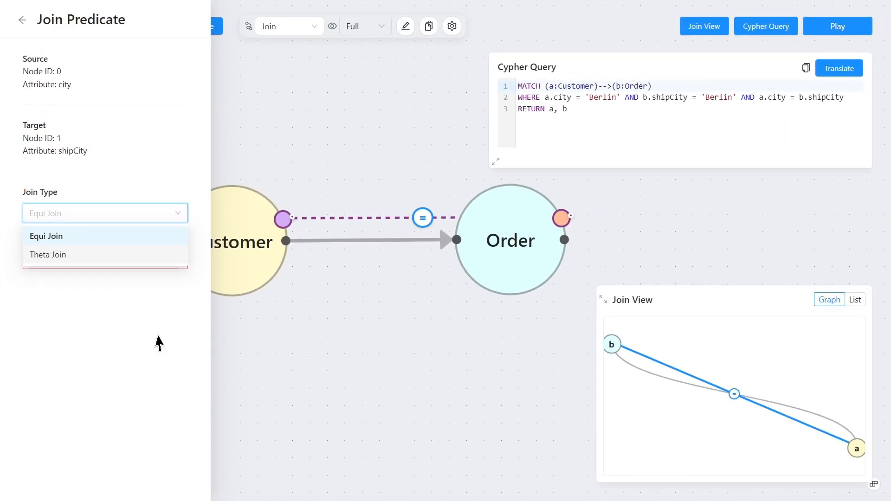
{"action": "left_click", "coordinate": [314, 469]}
{"action": "left_click", "coordinate": [23, 20]}
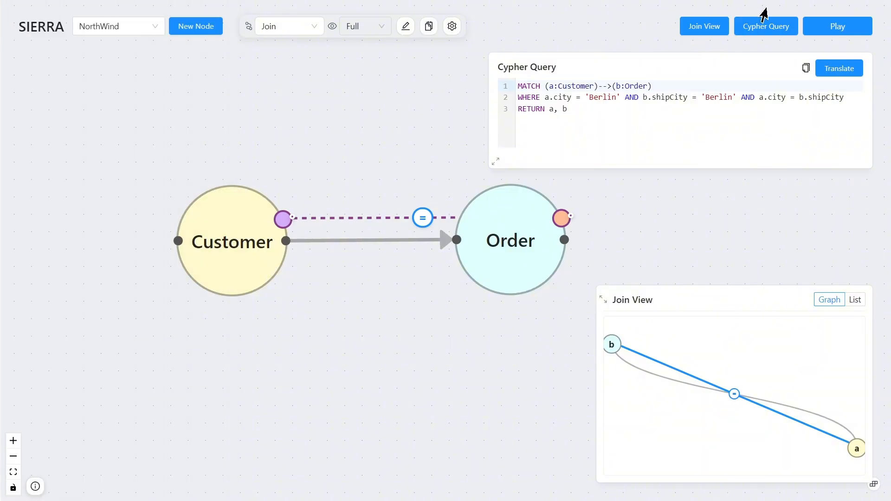
- Run the join query, check the city values and browse the matching Customer and Order records
{"action": "left_click", "coordinate": [841, 26]}
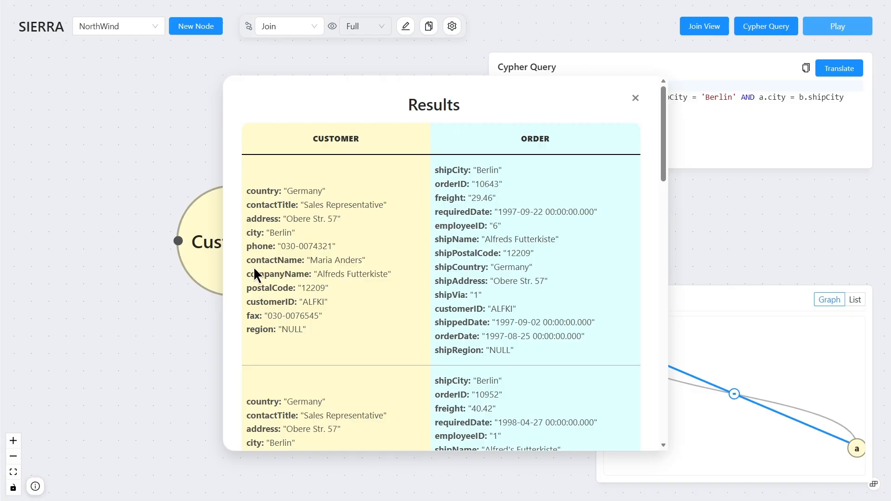
{"action": "left_click_drag", "start_coordinate": [242, 236], "coordinate": [297, 236]}
{"action": "left_click", "coordinate": [309, 238]}
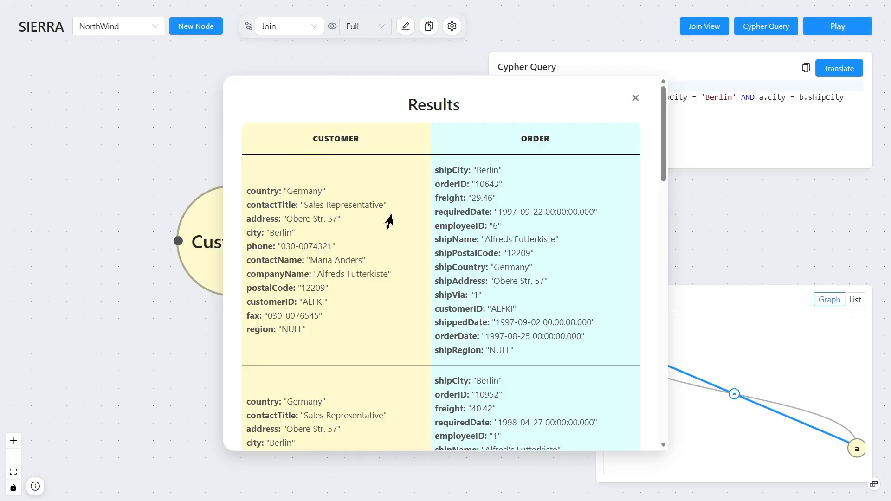
{"action": "scroll", "coordinate": [447, 171], "scroll_direction": "down", "scroll_amount": 8}
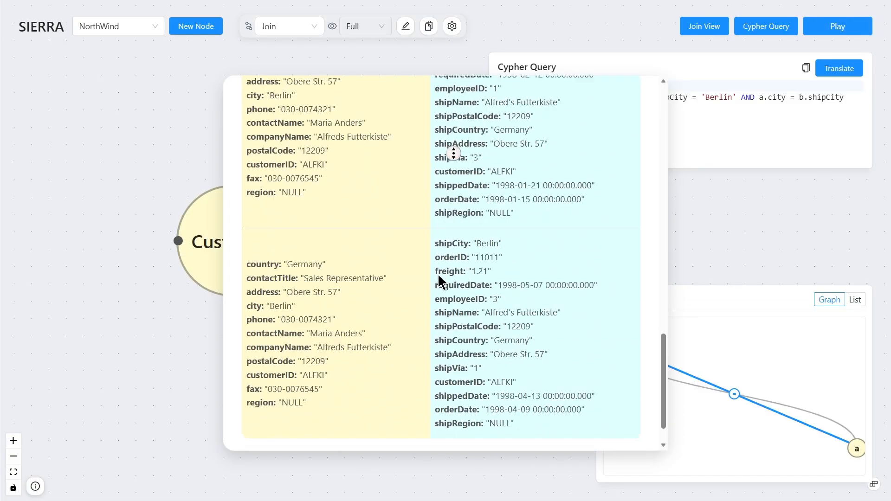
{"action": "left_click", "coordinate": [436, 422]}
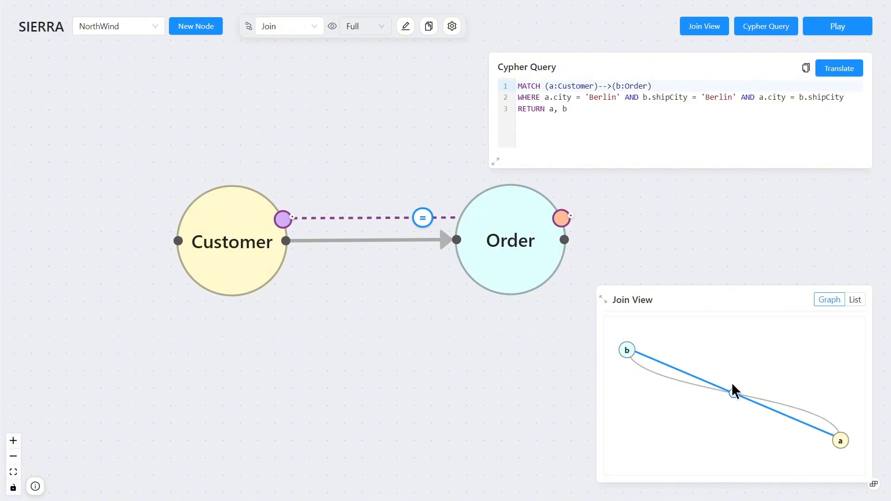
- Delete the join link between Customer's city and Order's shipCity
{"action": "mouse_move", "coordinate": [724, 397]}
{"action": "left_click", "coordinate": [426, 217]}
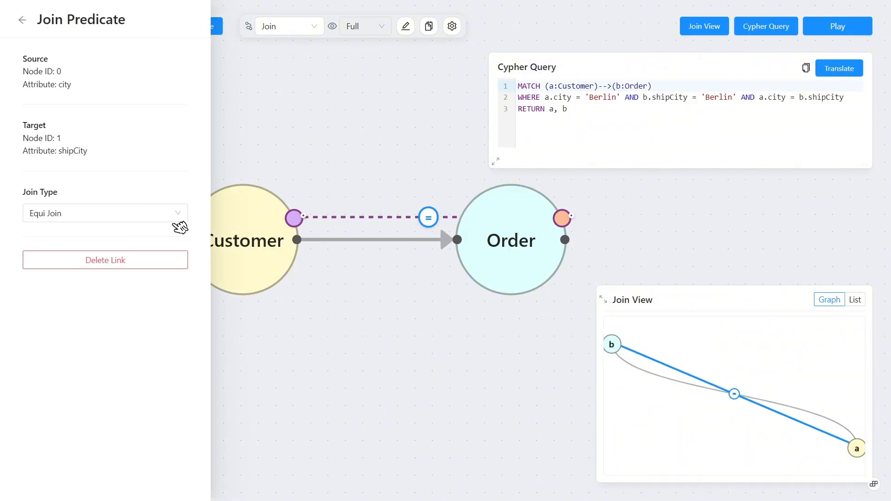
{"action": "left_click", "coordinate": [140, 272]}
- Add an address predicate with the value Mataderos 2312 to the Customer node
{"action": "left_click", "coordinate": [233, 266]}
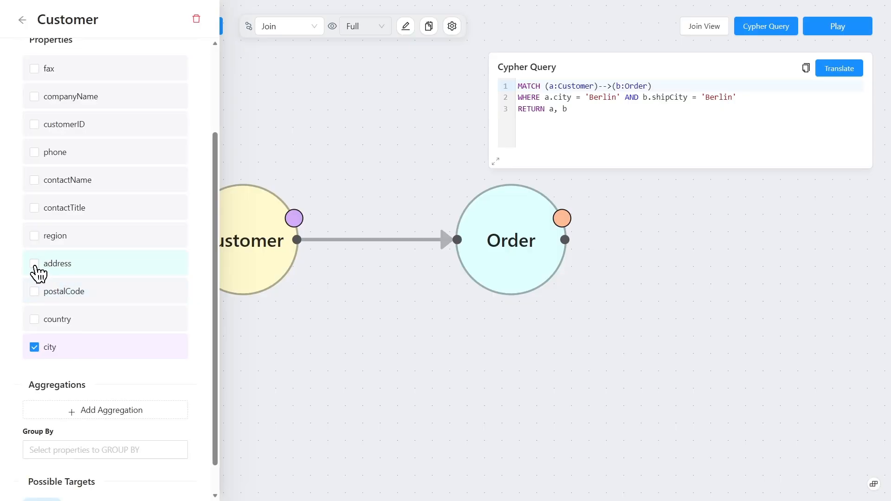
{"action": "left_click", "coordinate": [29, 261]}
{"action": "left_click", "coordinate": [100, 137]}
{"action": "left_click", "coordinate": [76, 192]}
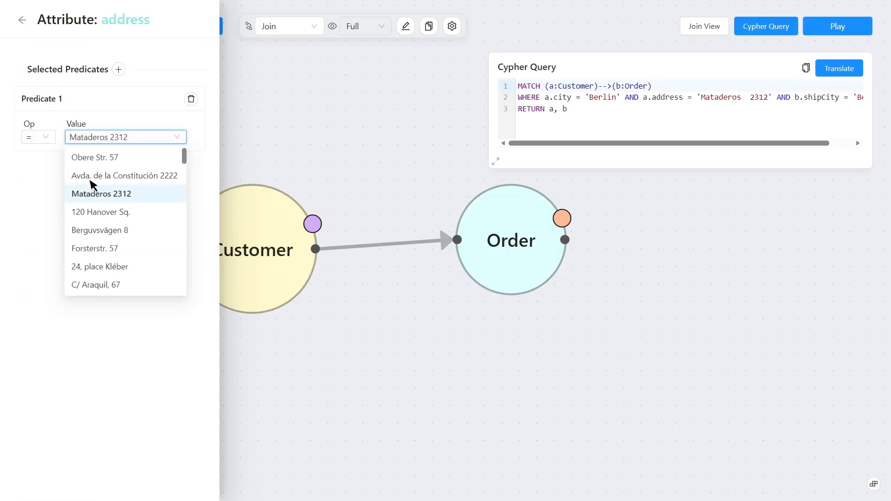
{"action": "left_click", "coordinate": [22, 20]}
{"action": "left_click", "coordinate": [19, 21]}
- Reposition the Customer node slightly and join its address predicate with Order's shipCity
{"action": "left_click_drag", "start_coordinate": [234, 285], "coordinate": [229, 272]}
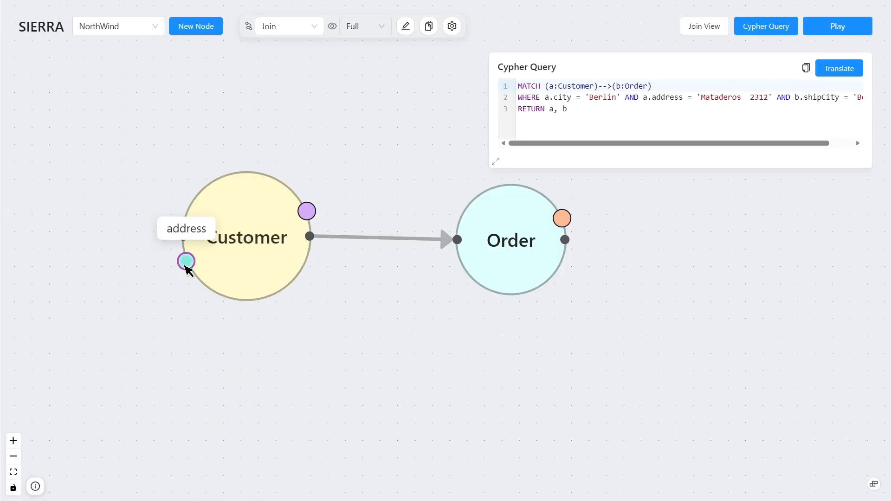
{"action": "left_click_drag", "start_coordinate": [364, 253], "coordinate": [562, 218]}
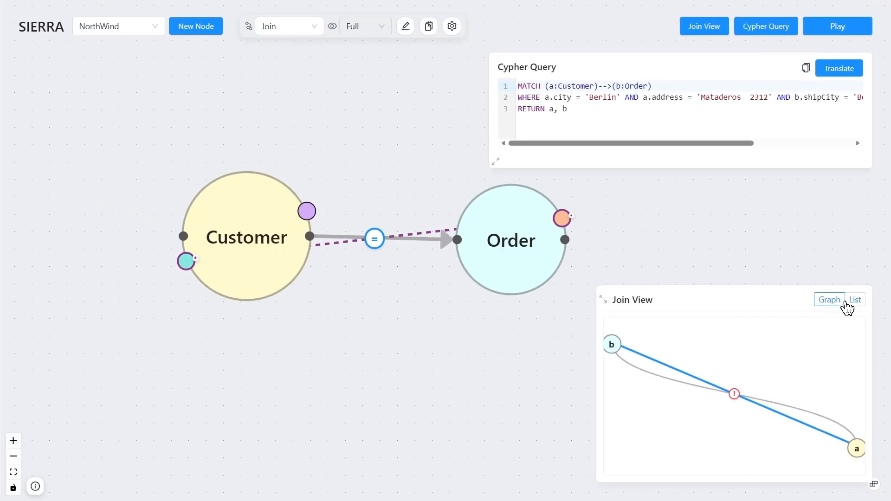
{"action": "left_click", "coordinate": [818, 98]}
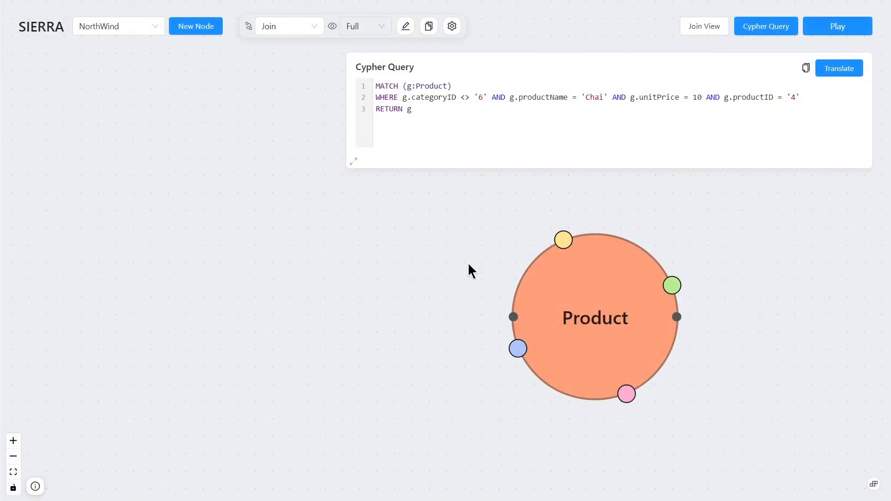
- Open the Product node's predicate nesting and switch the connector between categoryID and productName to OR and back to AND
{"action": "left_click", "coordinate": [585, 317]}
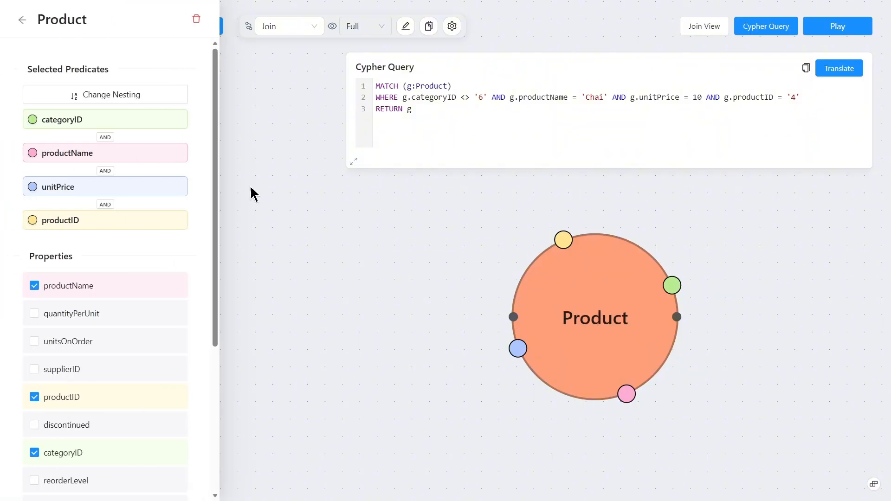
{"action": "left_click", "coordinate": [52, 100]}
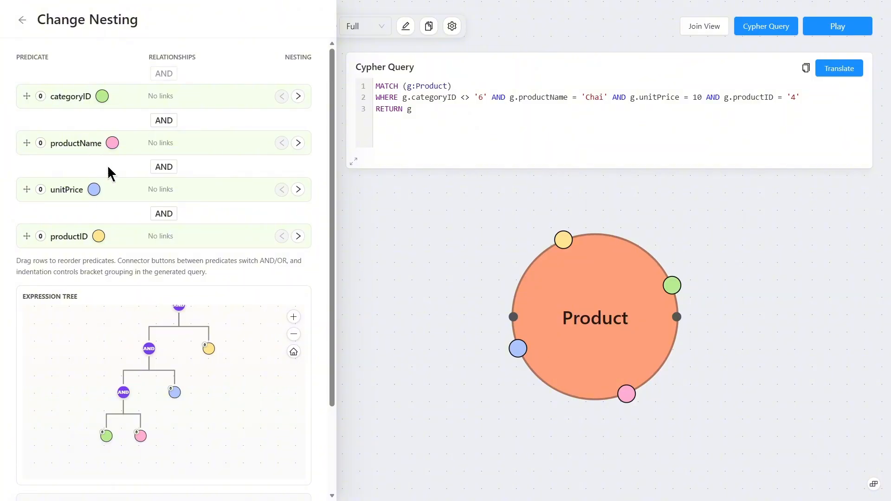
{"action": "left_click", "coordinate": [161, 122]}
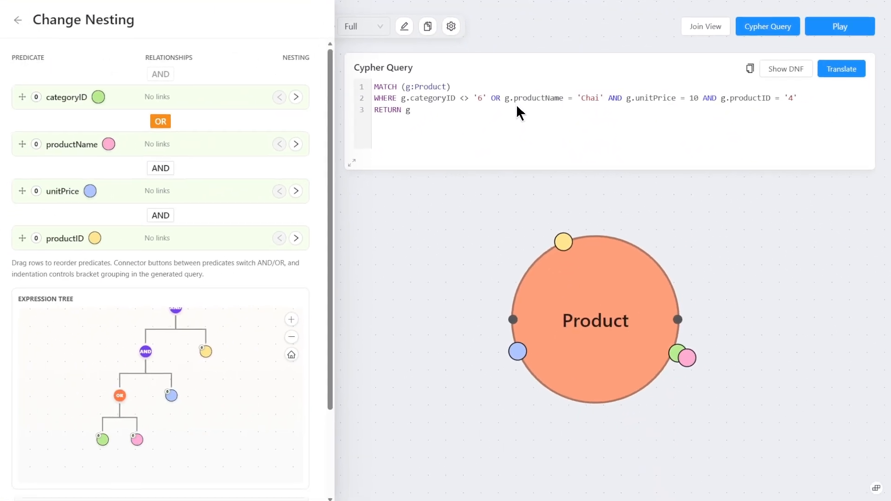
{"action": "left_click", "coordinate": [168, 123]}
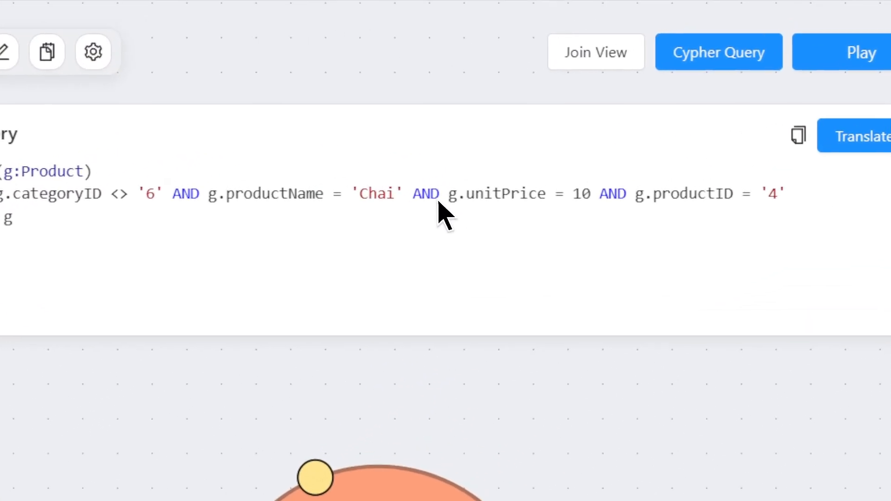
- Indent unitPrice and productID to nesting level 1 and link this bracketed group to productName with OR
{"action": "left_click_drag", "start_coordinate": [439, 201], "coordinate": [761, 203]}
{"action": "left_click", "coordinate": [399, 216]}
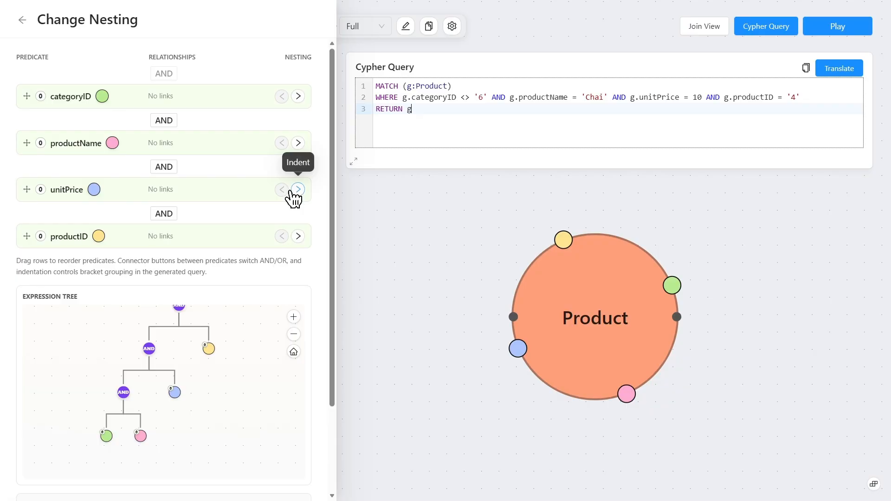
{"action": "left_click", "coordinate": [298, 189]}
{"action": "left_click", "coordinate": [298, 236]}
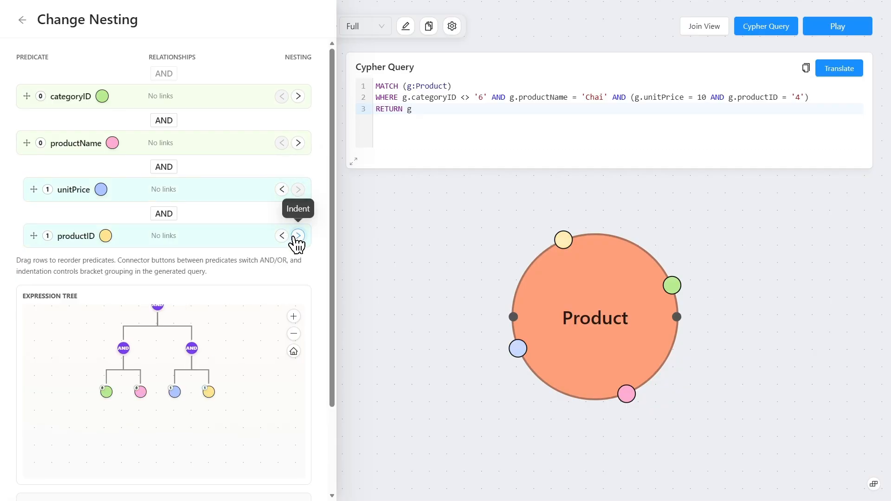
{"action": "left_click", "coordinate": [164, 167]}
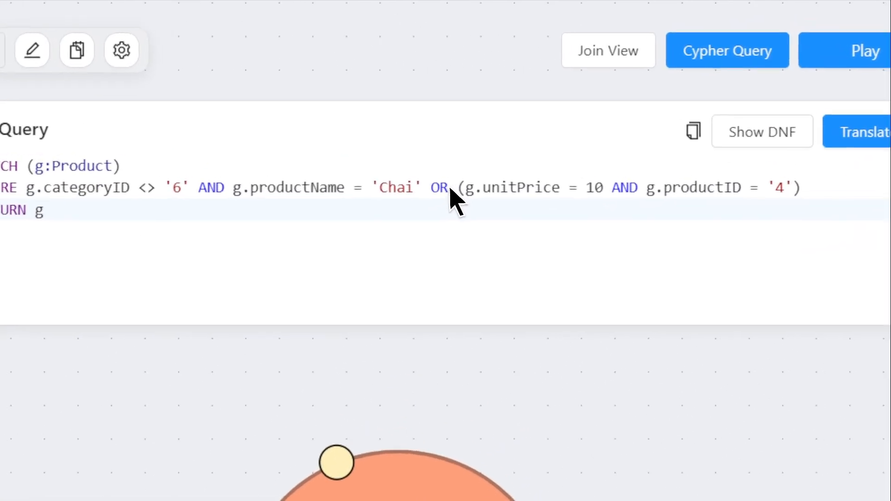
- Review the bracketed OR condition in the Cypher query, run it and examine the Product result
{"action": "double_click", "coordinate": [617, 98]}
{"action": "left_click_drag", "start_coordinate": [427, 195], "coordinate": [779, 197]}
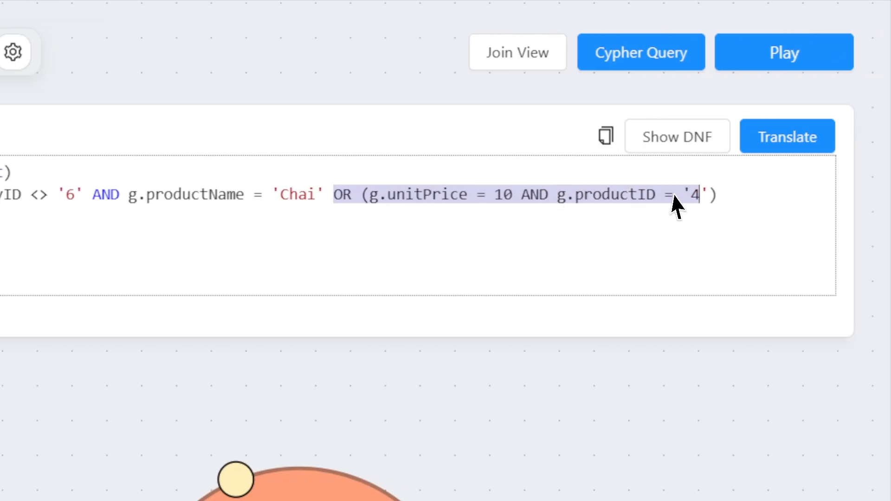
{"action": "left_click", "coordinate": [613, 243]}
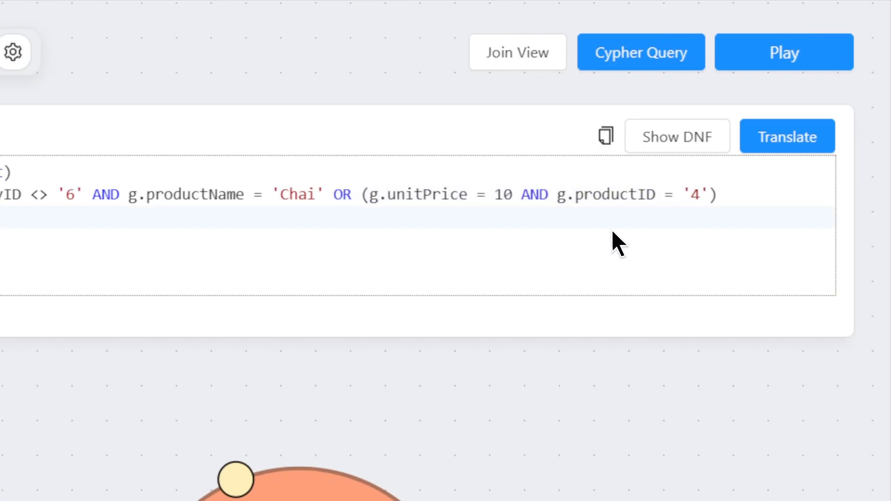
{"action": "left_click", "coordinate": [732, 60]}
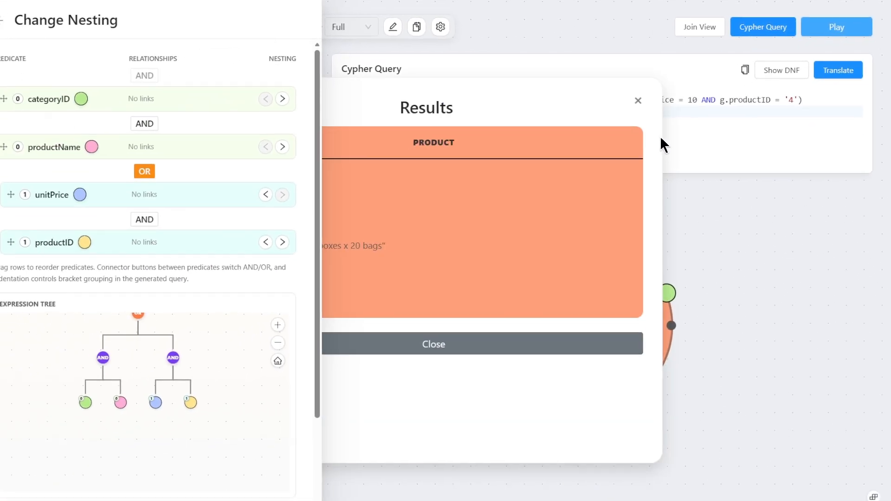
{"action": "left_click", "coordinate": [23, 20]}
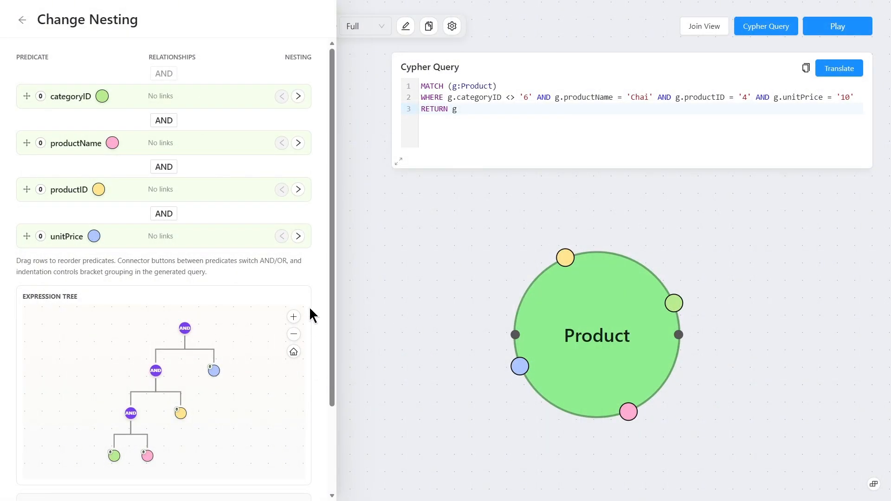
- Inspect the nesting expression tree up close and indent productName to level 1 within it
{"action": "scroll", "coordinate": [311, 309], "scroll_direction": "down", "scroll_amount": 2}
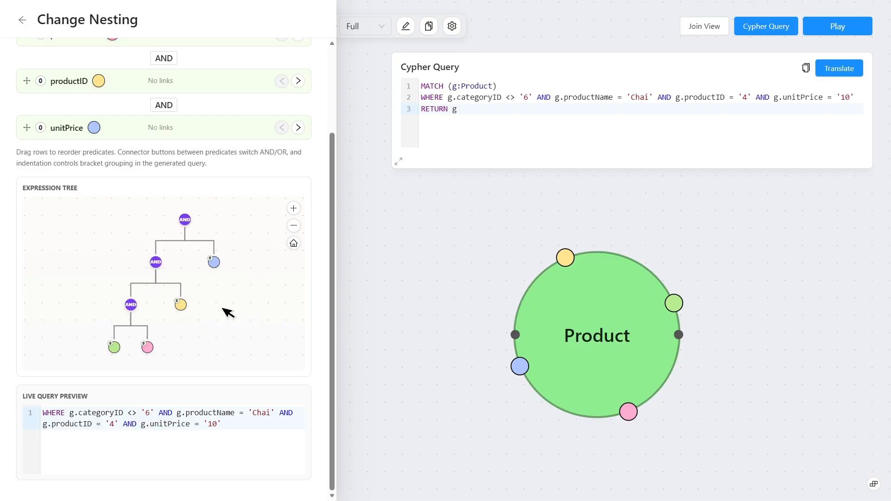
{"action": "left_click_drag", "start_coordinate": [201, 304], "coordinate": [212, 304]}
{"action": "scroll", "coordinate": [209, 308], "scroll_direction": "up", "scroll_amount": 1}
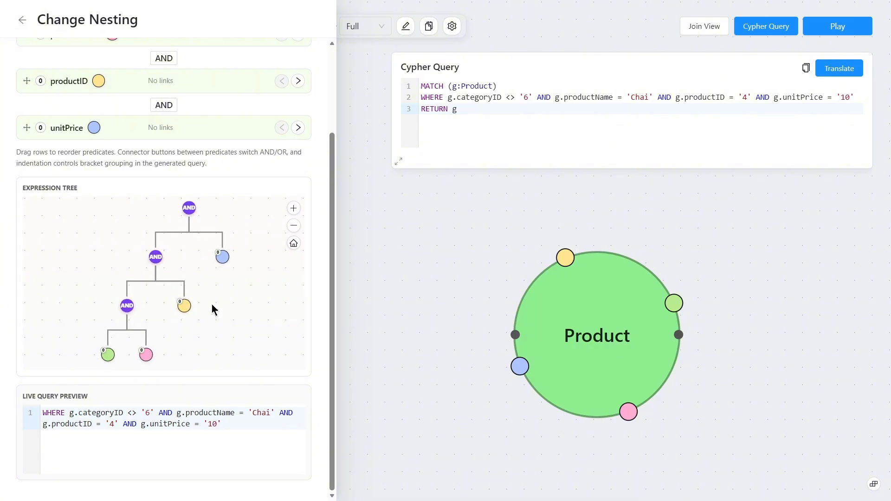
{"action": "mouse_move", "coordinate": [212, 305]}
{"action": "left_mouse_down"}
{"action": "mouse_move", "coordinate": [214, 312]}
{"action": "mouse_move", "coordinate": [221, 305]}
{"action": "left_mouse_up"}
{"action": "scroll", "coordinate": [218, 307], "scroll_direction": "up", "scroll_amount": 1}
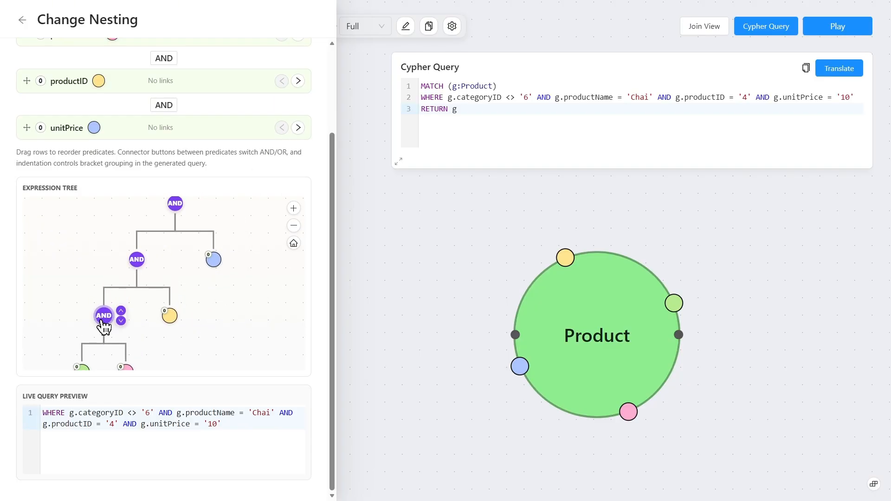
{"action": "left_click", "coordinate": [104, 324]}
{"action": "left_click", "coordinate": [105, 326]}
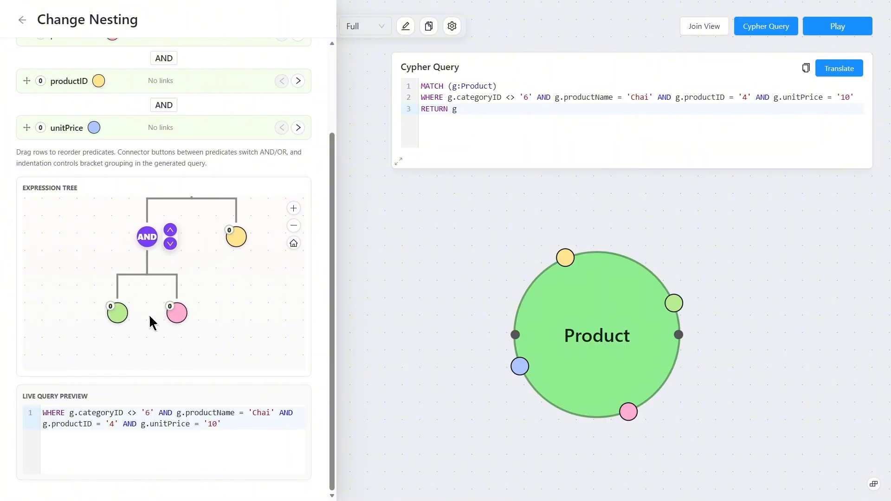
{"action": "left_click", "coordinate": [199, 307]}
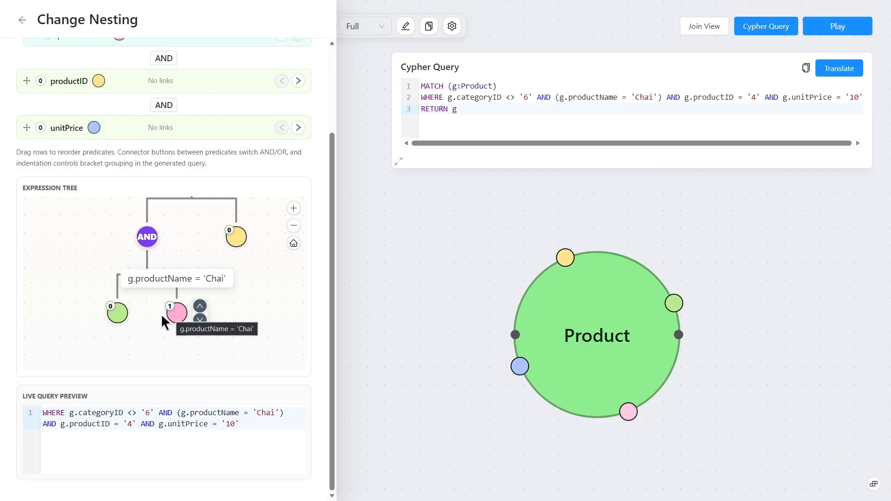
- Outdent productName to level 0 and reorder the expression tree's predicates to categoryID, unitPrice, productName, productID
{"action": "left_click", "coordinate": [199, 320]}
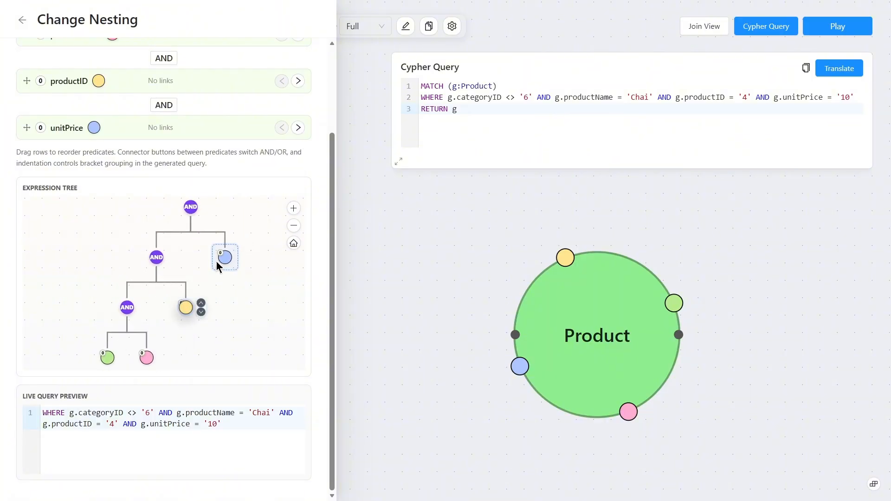
{"action": "left_click", "coordinate": [201, 312]}
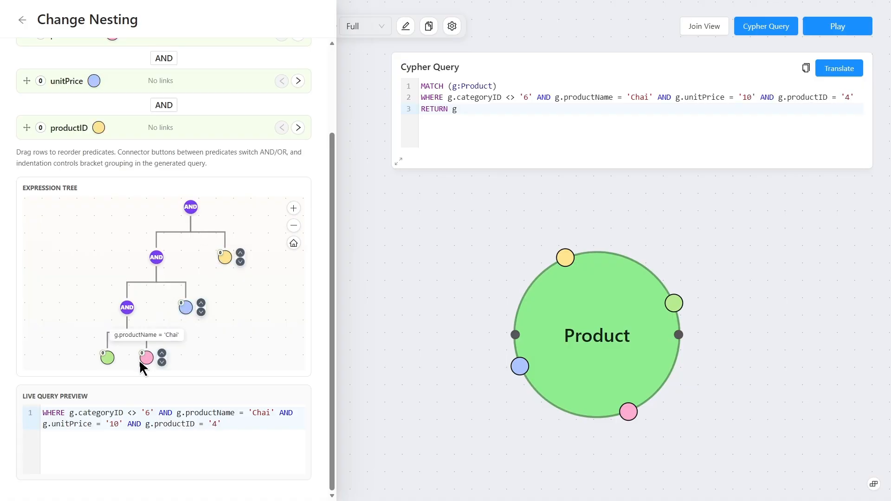
{"action": "left_click_drag", "start_coordinate": [177, 312], "coordinate": [175, 311]}
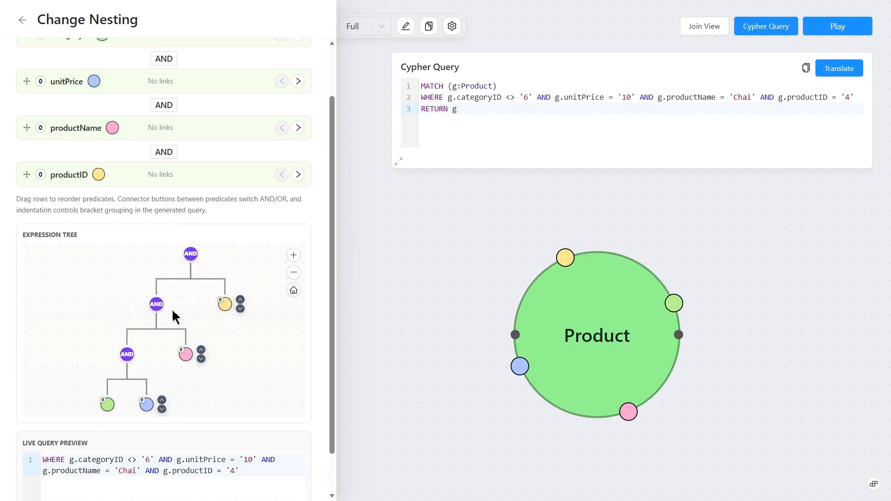
{"action": "scroll", "coordinate": [243, 336], "scroll_direction": "down", "scroll_amount": 1}
{"action": "scroll", "coordinate": [288, 213], "scroll_direction": "up", "scroll_amount": 1}
{"action": "scroll", "coordinate": [289, 206], "scroll_direction": "down", "scroll_amount": 1}
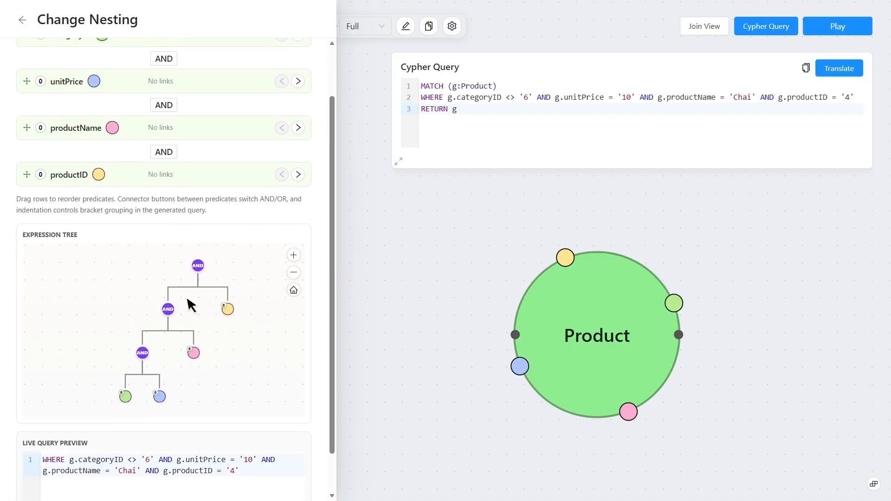
- Switch the two lower connectors in the expression tree to OR and swap the unitPrice and productID predicates
{"action": "left_click", "coordinate": [167, 308]}
{"action": "left_click", "coordinate": [138, 358]}
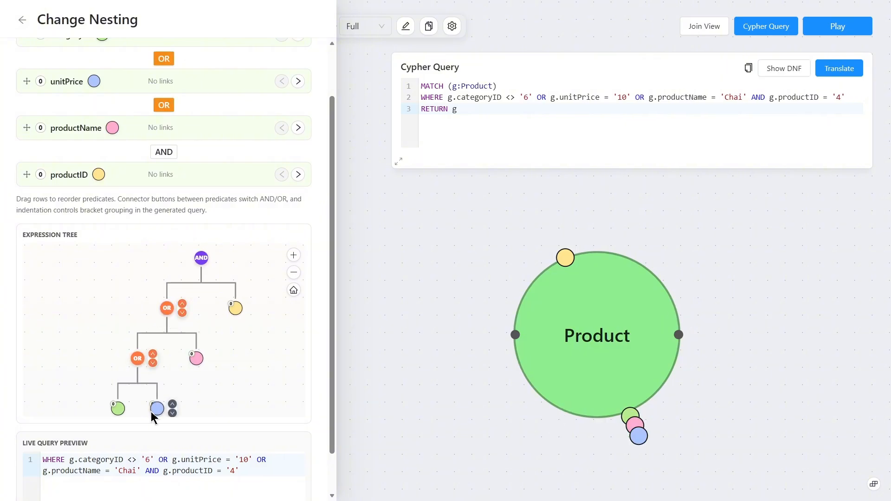
{"action": "left_click_drag", "start_coordinate": [157, 408], "coordinate": [236, 308]}
{"action": "scroll", "coordinate": [171, 329], "scroll_direction": "up", "scroll_amount": 3}
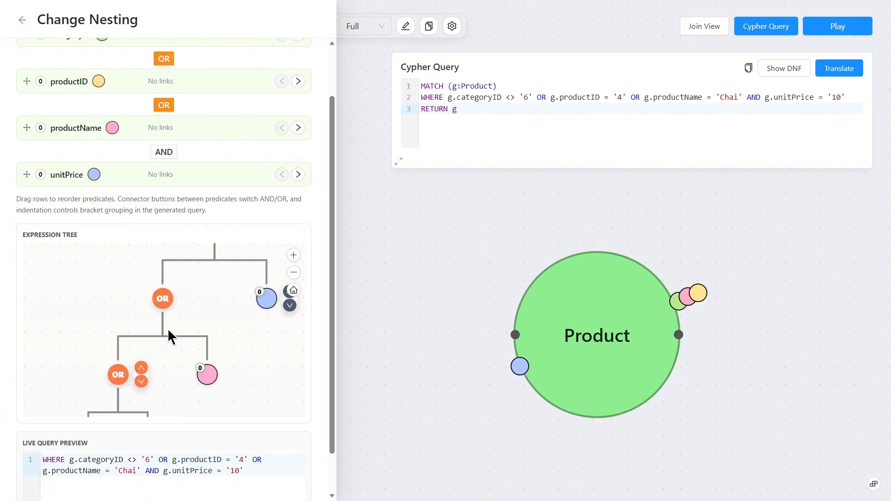
{"action": "left_click_drag", "start_coordinate": [223, 360], "coordinate": [203, 327]}
{"action": "mouse_move", "coordinate": [188, 344]}
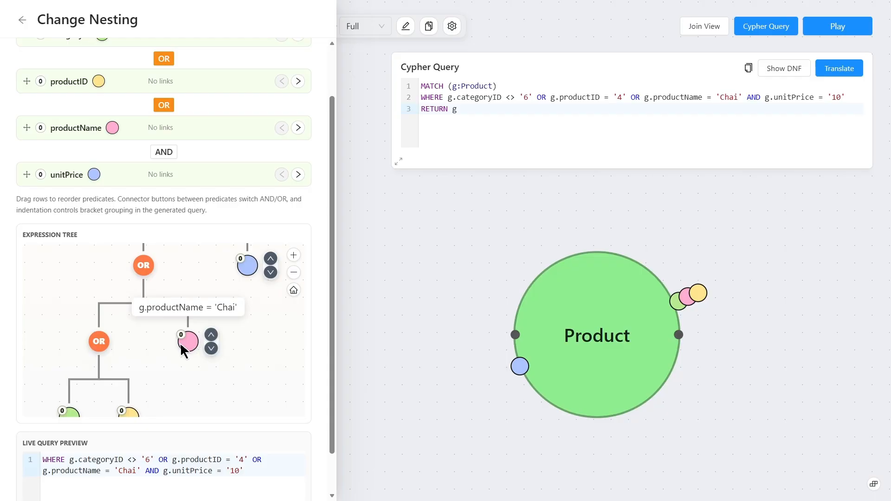
{"action": "left_click_drag", "start_coordinate": [175, 253], "coordinate": [212, 304]}
{"action": "mouse_move", "coordinate": [182, 317]}
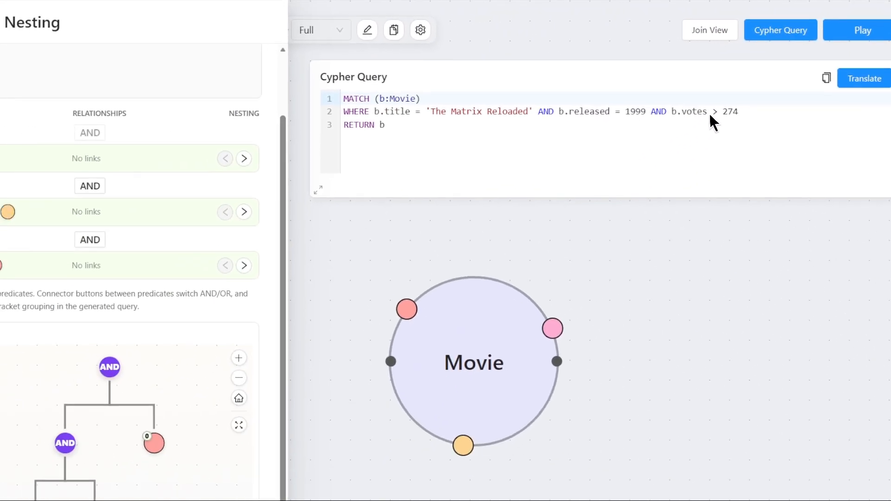
- Run the Movie query with title, released and votes all joined by AND, and close its result
{"action": "left_click", "coordinate": [23, 20]}
{"action": "left_click", "coordinate": [832, 28]}
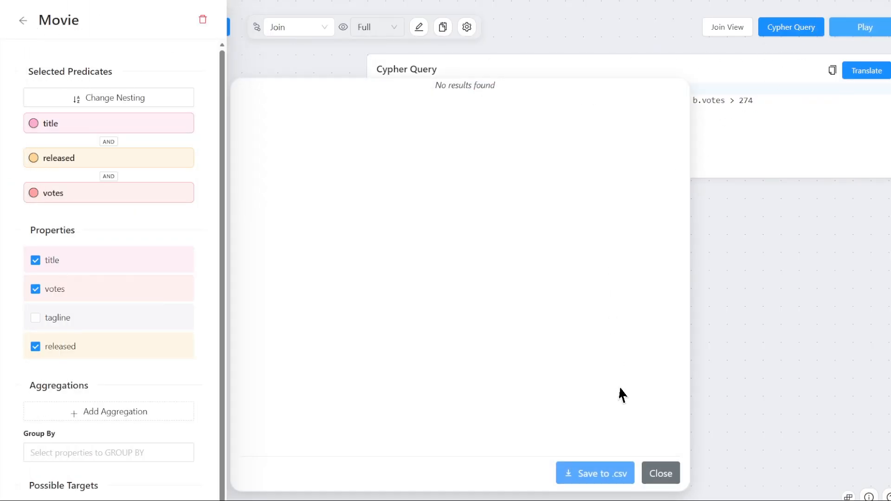
{"action": "left_click", "coordinate": [650, 473]}
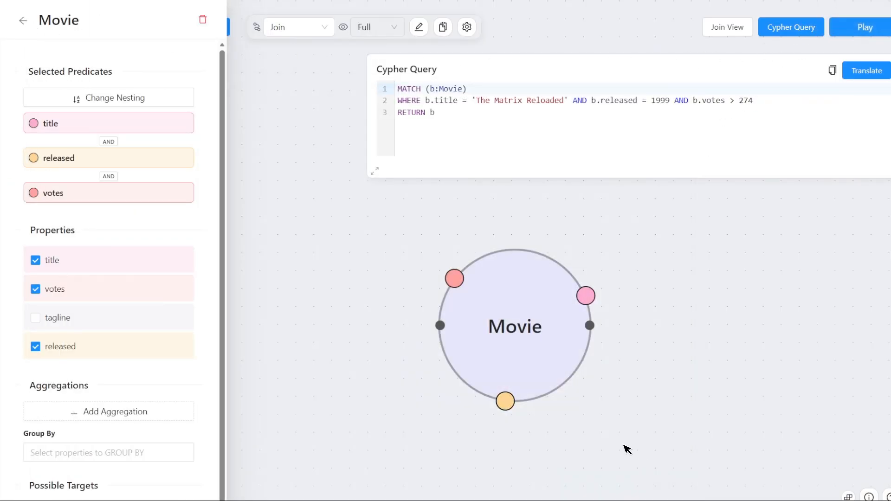
- Open the Movie node's predicate nesting and switch the connector between title and released to OR in the expression tree
{"action": "left_click", "coordinate": [172, 97]}
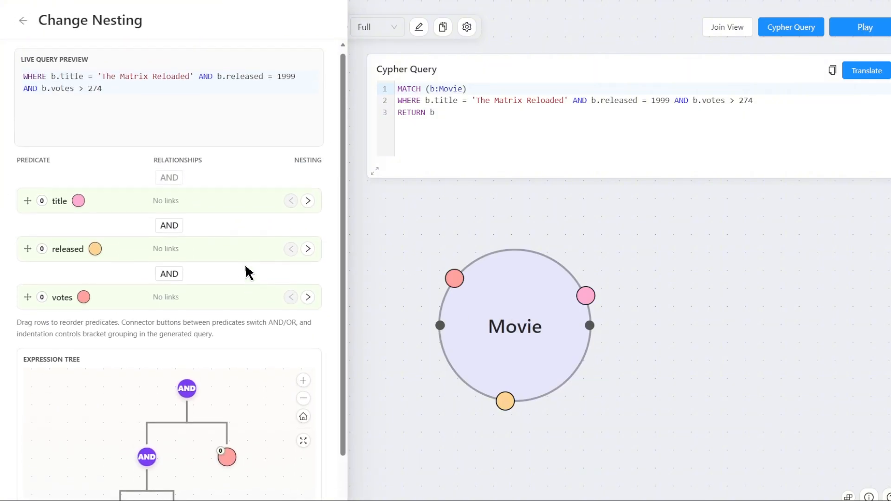
{"action": "scroll", "coordinate": [237, 235], "scroll_direction": "down", "scroll_amount": 1}
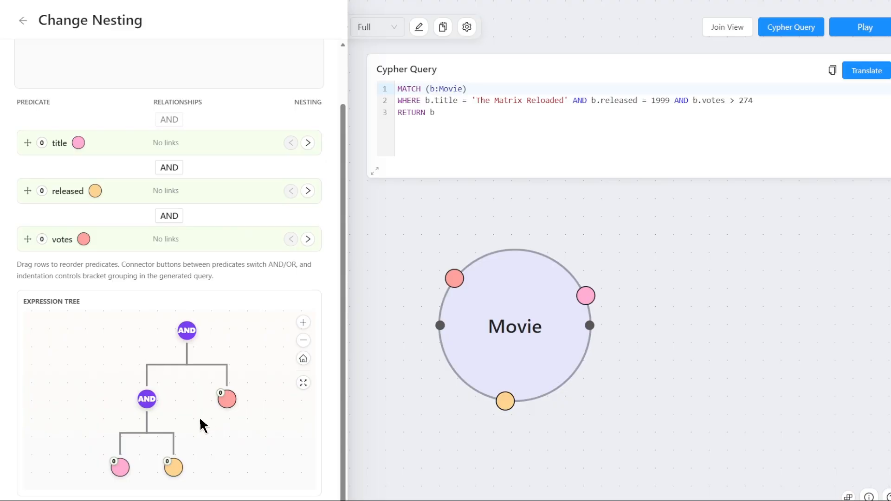
{"action": "scroll", "coordinate": [199, 419], "scroll_direction": "up", "scroll_amount": 1}
{"action": "left_click_drag", "start_coordinate": [199, 414], "coordinate": [198, 417]}
{"action": "scroll", "coordinate": [197, 423], "scroll_direction": "down", "scroll_amount": 1}
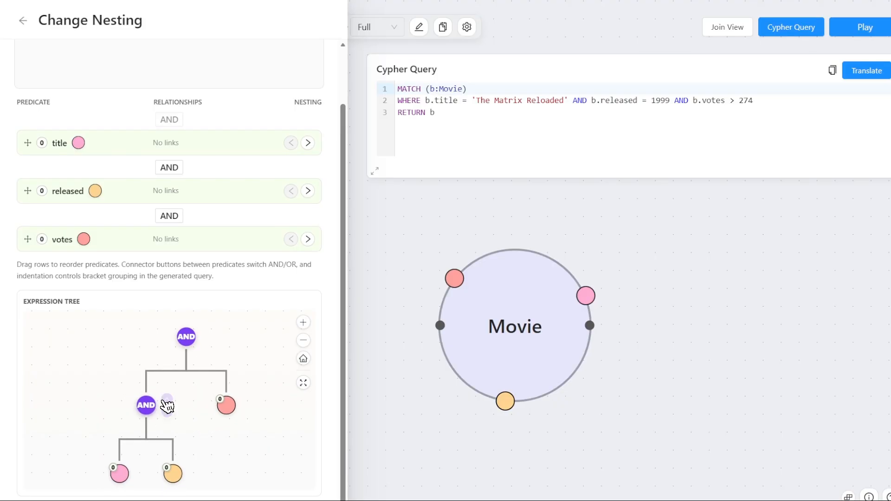
{"action": "mouse_move", "coordinate": [145, 404]}
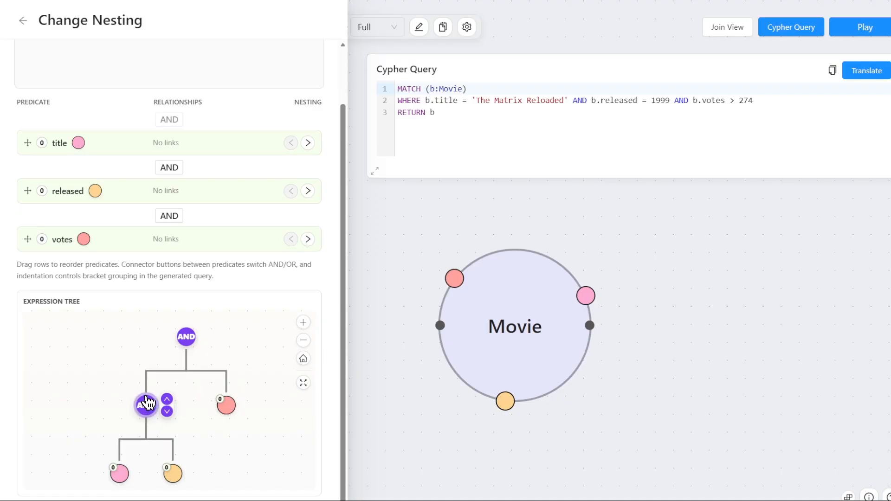
{"action": "left_click", "coordinate": [148, 402]}
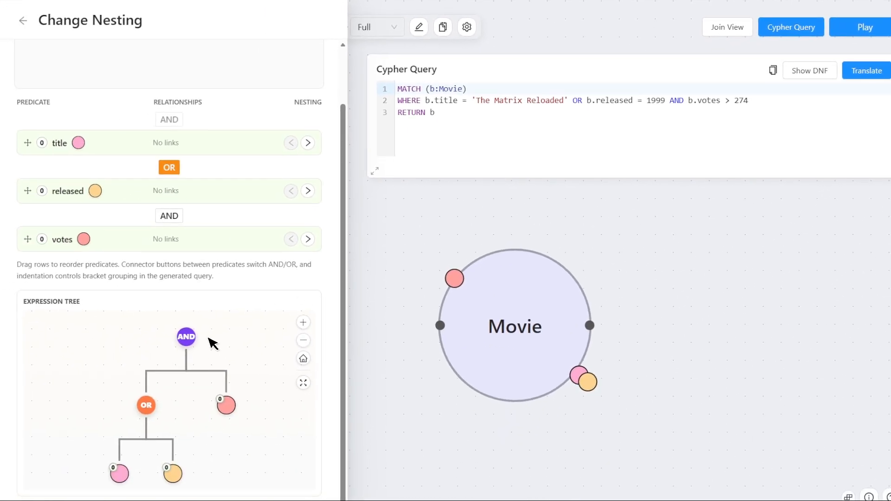
- Toggle the root connector to OR and back to AND, and the title–released connector to AND and back to OR
{"action": "left_click", "coordinate": [177, 340]}
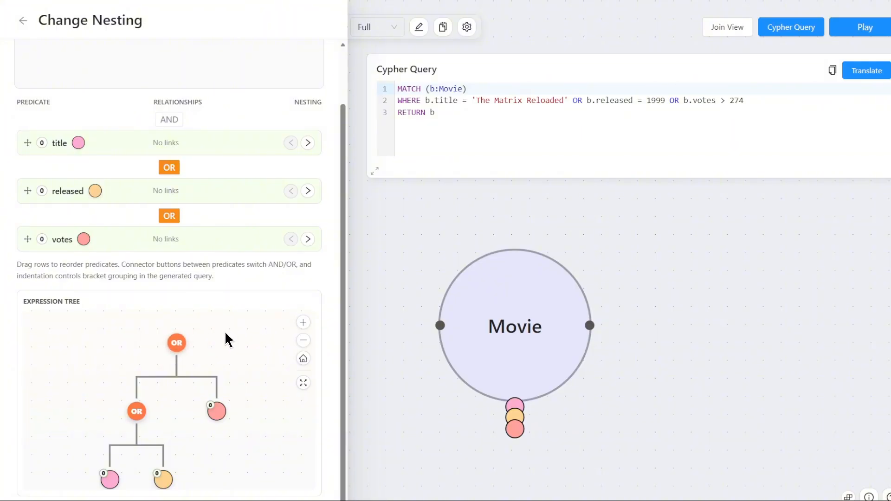
{"action": "mouse_move", "coordinate": [179, 344]}
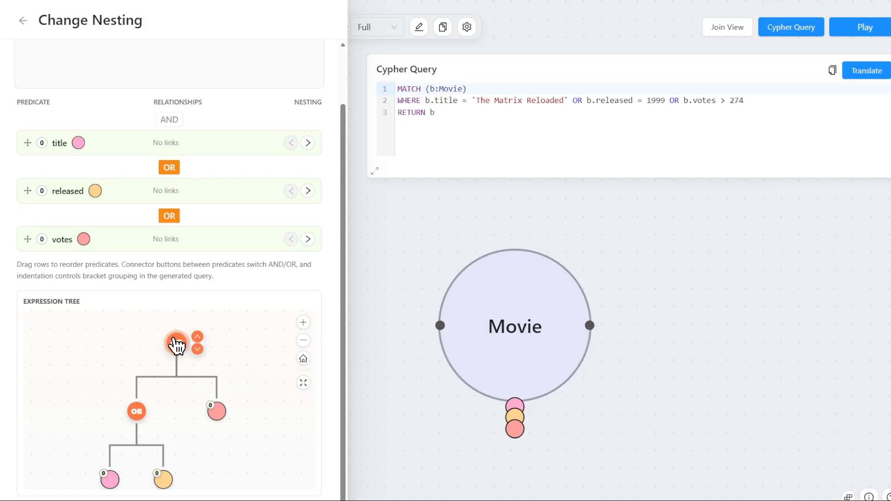
{"action": "left_click", "coordinate": [175, 343]}
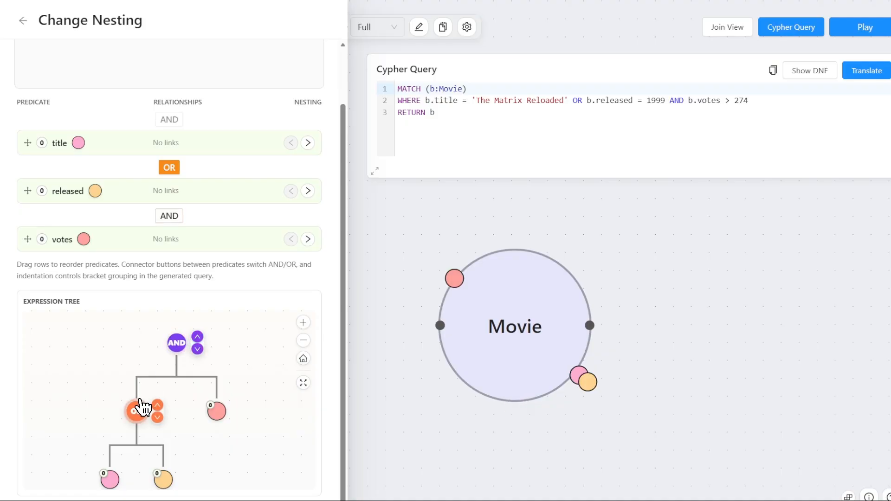
{"action": "left_click", "coordinate": [139, 406]}
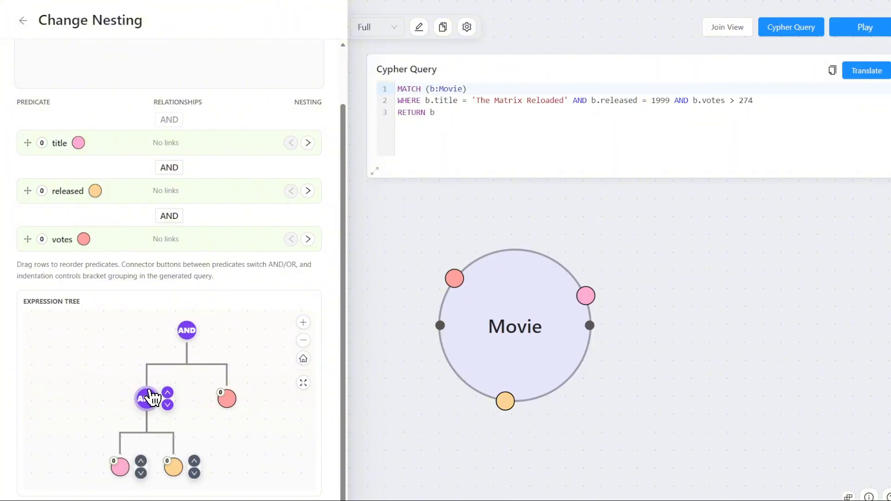
{"action": "left_click", "coordinate": [148, 398]}
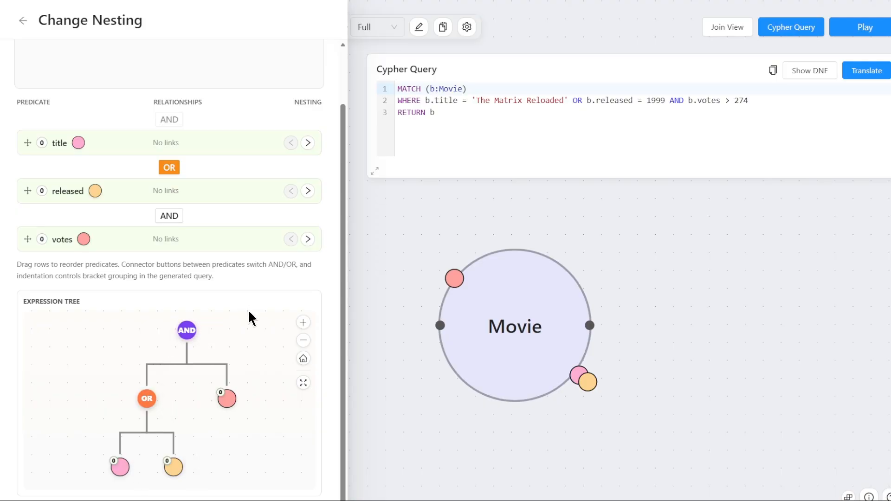
- Indent title and released to nesting level 1 in the expression tree so their OR condition is bracketed
{"action": "mouse_move", "coordinate": [224, 382]}
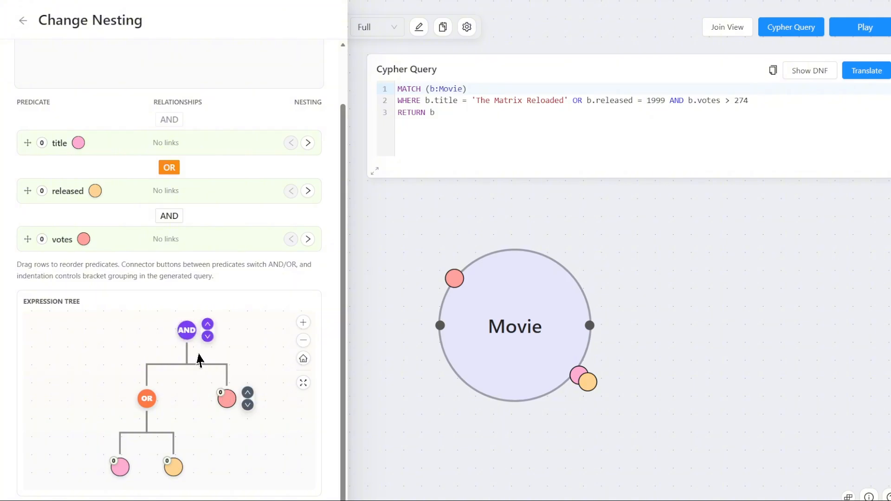
{"action": "mouse_move", "coordinate": [120, 453]}
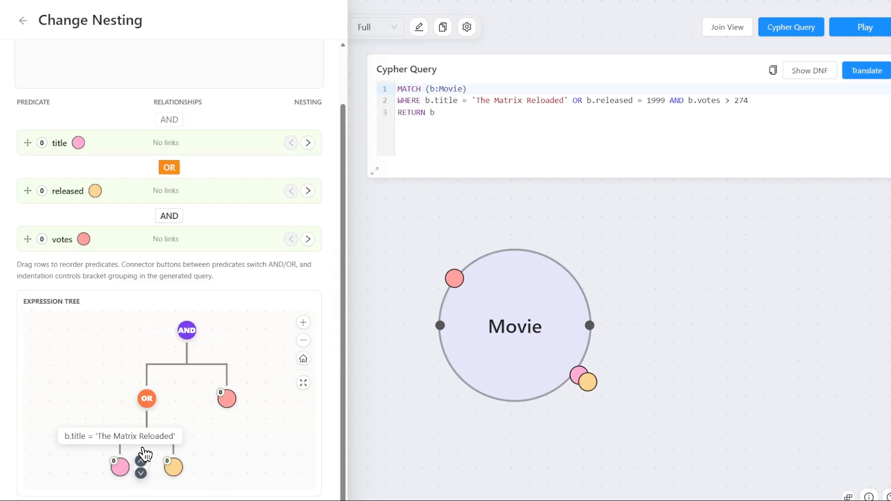
{"action": "left_click", "coordinate": [141, 458]}
{"action": "left_click", "coordinate": [194, 460]}
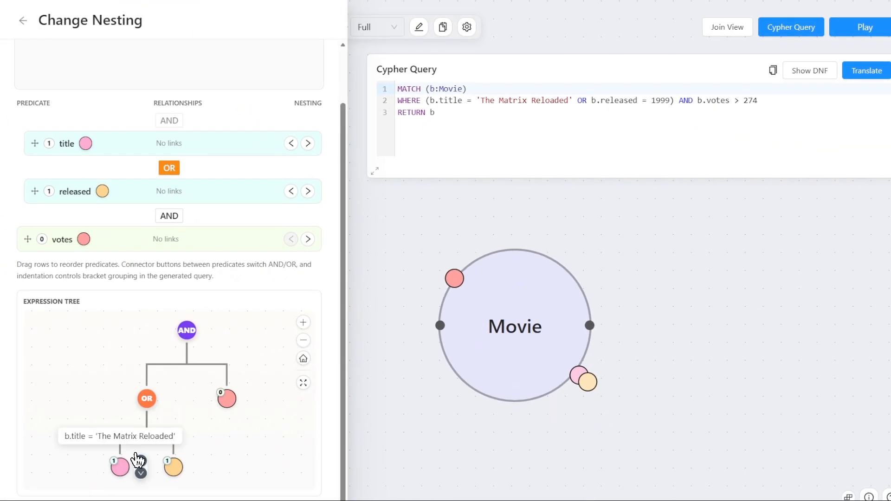
- Review the bracketed expression tree, run the Movie query and examine its result
{"action": "mouse_move", "coordinate": [152, 397]}
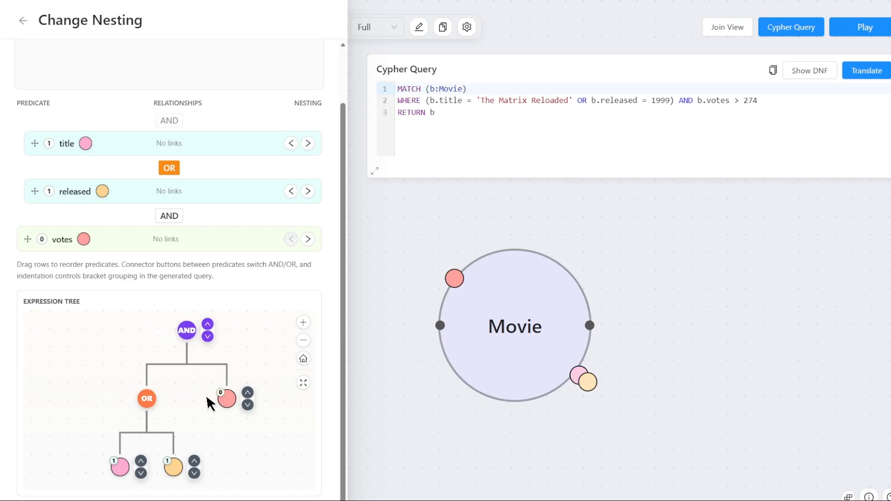
{"action": "left_click", "coordinate": [22, 21]}
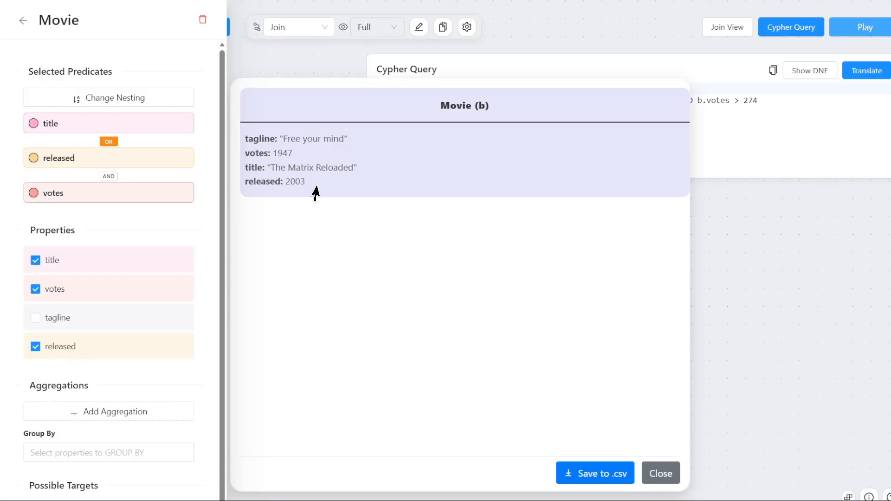
{"action": "left_click", "coordinate": [664, 459]}
- In the Movie nesting, switch the connector between released and votes to OR and outdent title and released to level 0
{"action": "left_click", "coordinate": [124, 98]}
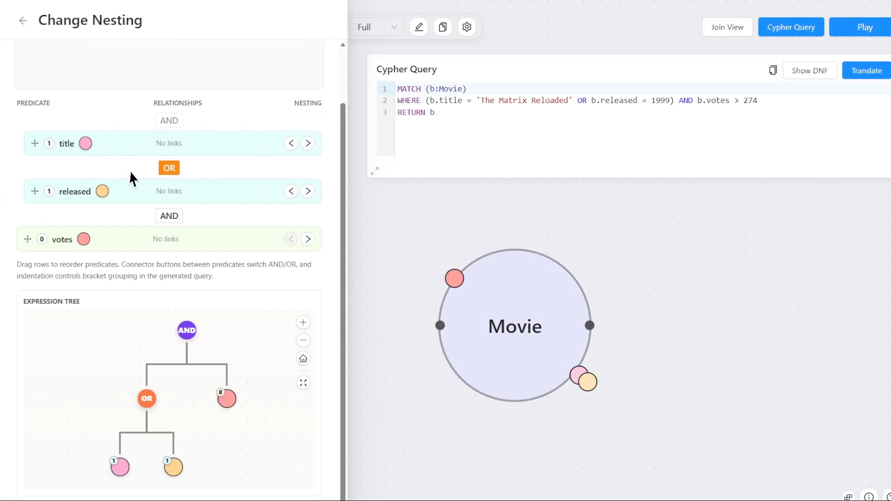
{"action": "left_click", "coordinate": [170, 214]}
{"action": "left_click", "coordinate": [291, 143]}
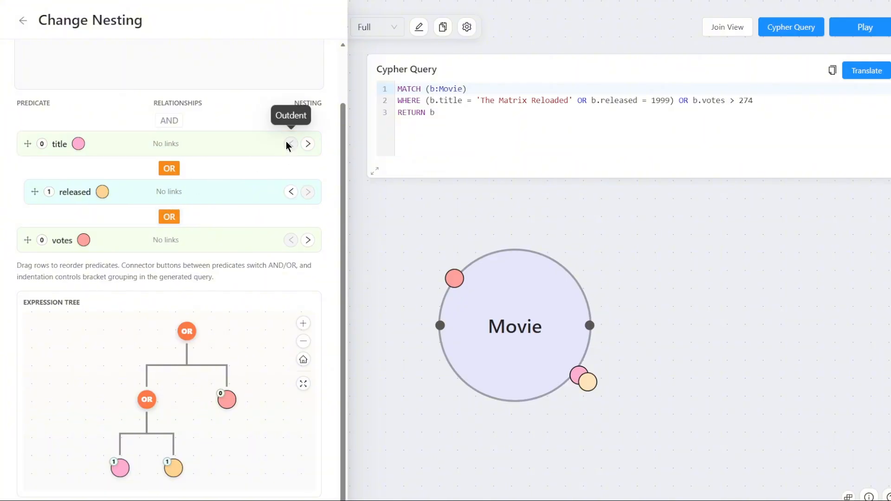
{"action": "left_click", "coordinate": [291, 192]}
- Run the Movie query with all predicates joined by OR and look through the returned movies
{"action": "left_click", "coordinate": [861, 29]}
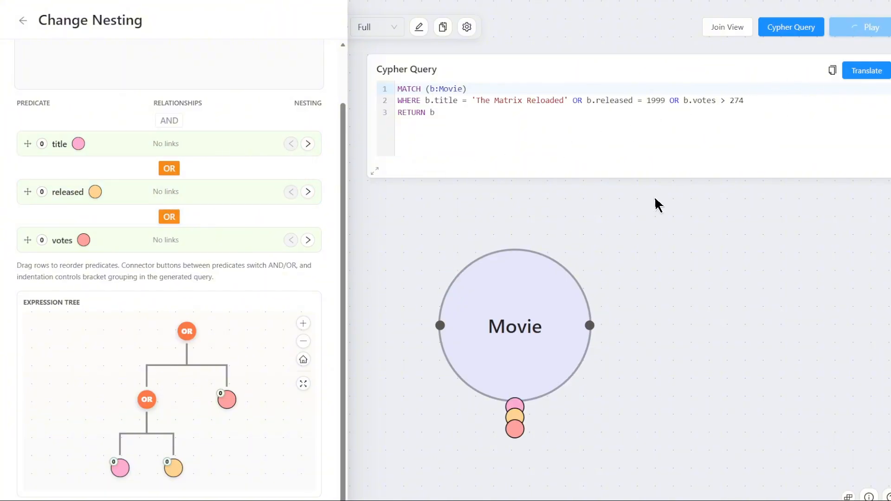
{"action": "left_click", "coordinate": [23, 20]}
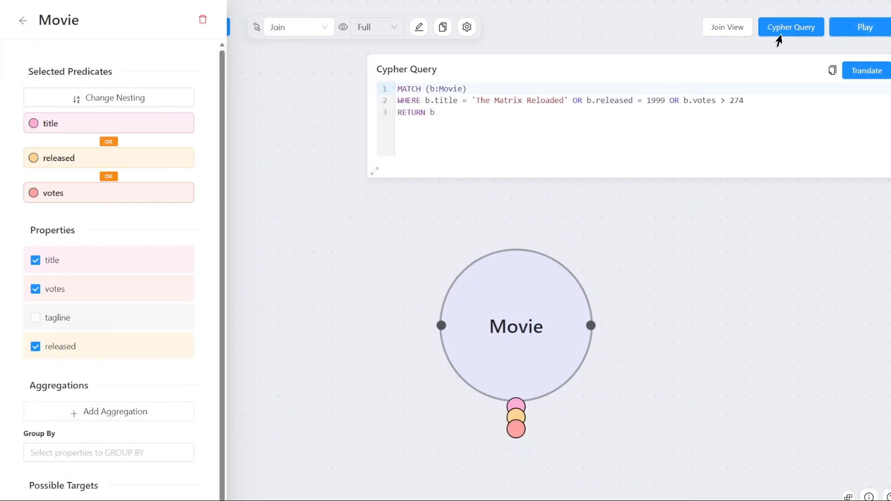
{"action": "left_click", "coordinate": [834, 27]}
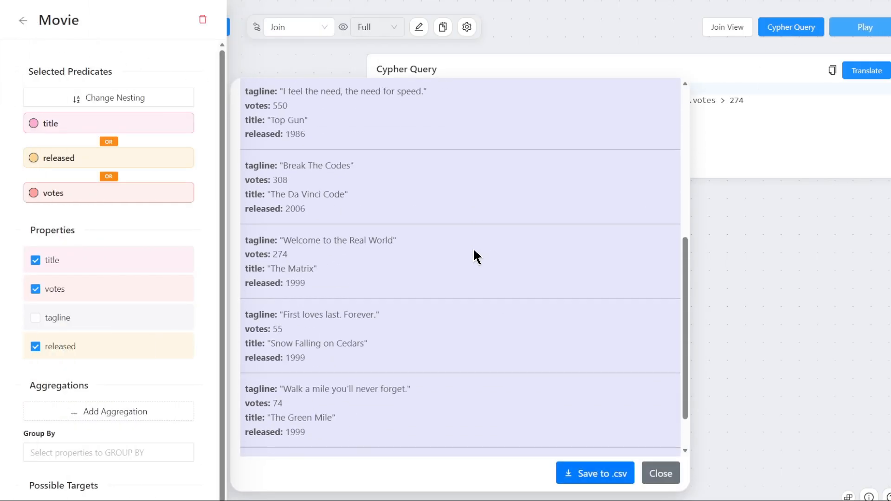
{"action": "scroll", "coordinate": [474, 252], "scroll_direction": "down", "scroll_amount": 2}
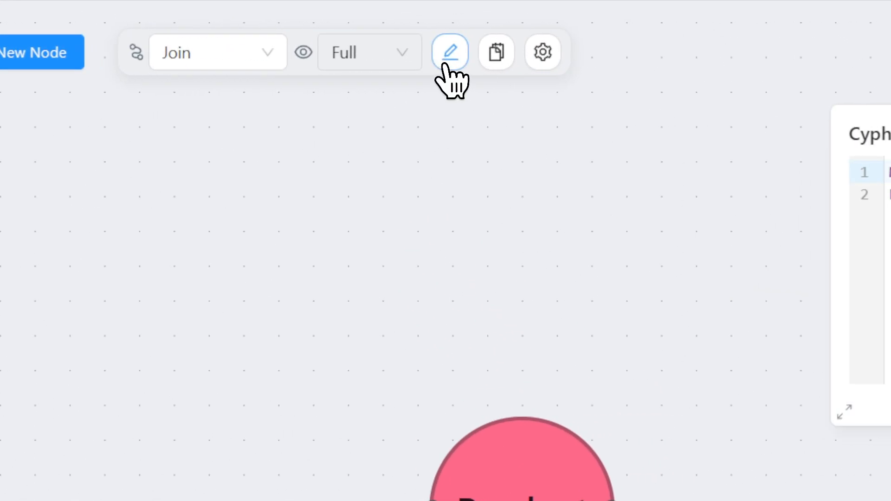
- Open the query controls for the Product query and return distinct a.unitPrice values
{"action": "left_click", "coordinate": [436, 66]}
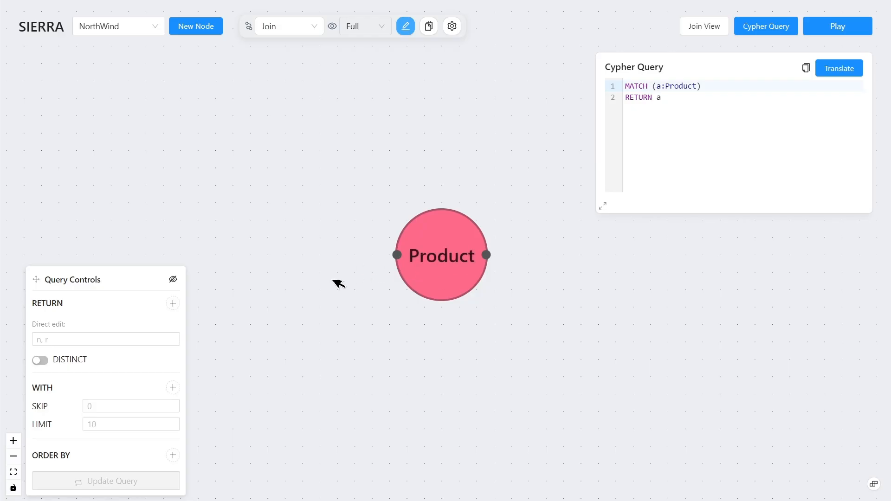
{"action": "left_click", "coordinate": [173, 302]}
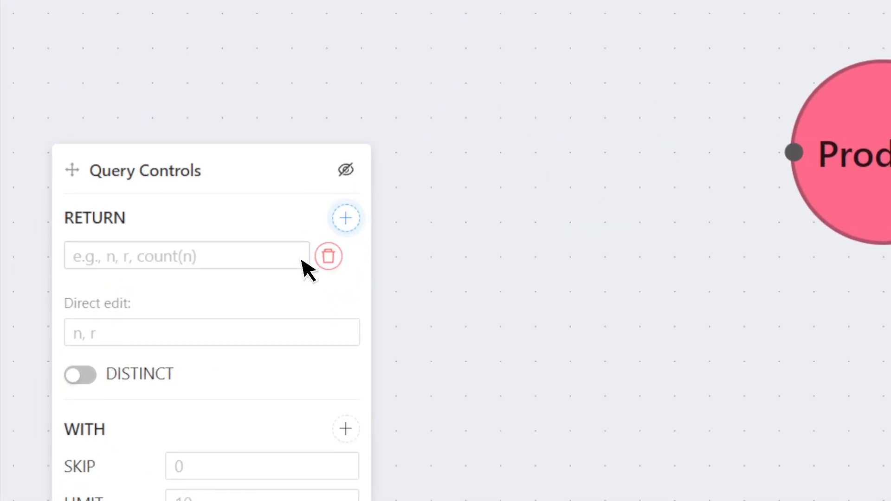
{"action": "left_click", "coordinate": [199, 262]}
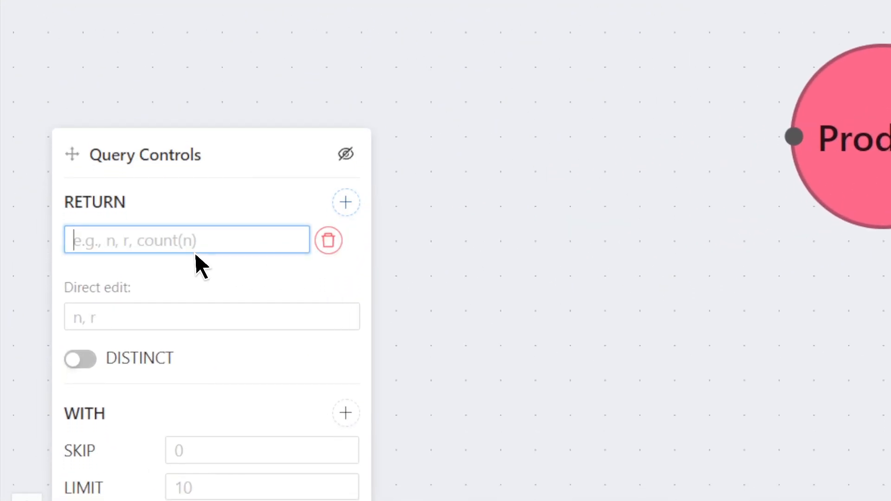
{"action": "type", "text": "a"}
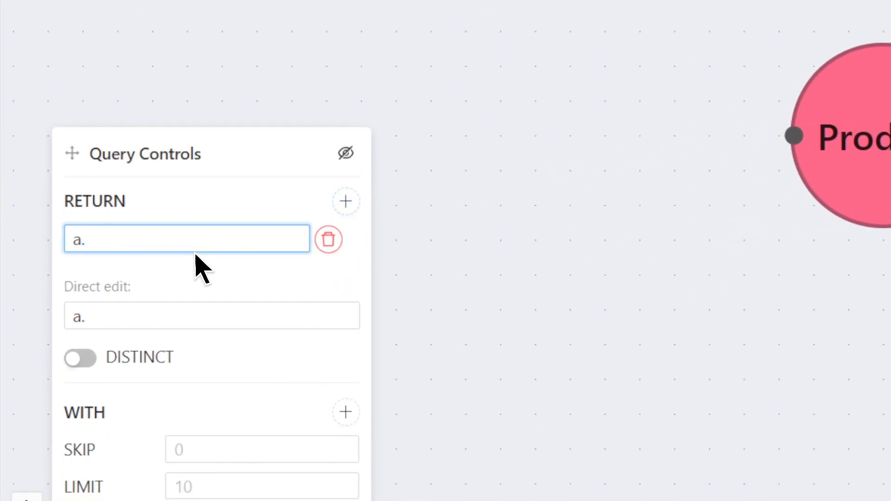
{"action": "type", "text": ".uni"}
{"action": "key", "text": "BackSpace"}
{"action": "type", "text": "nitPrice"}
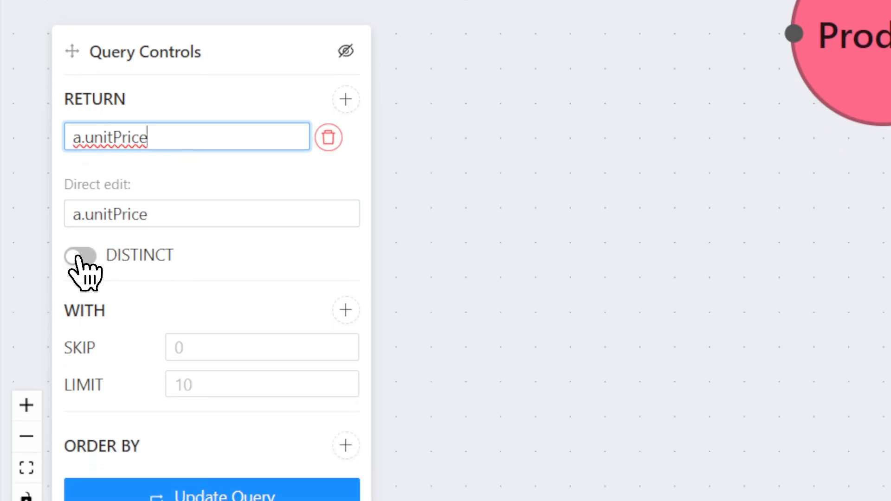
{"action": "left_click", "coordinate": [78, 335]}
- Set the Product query to skip 5 rows and limit the output to 5
{"action": "left_click", "coordinate": [212, 351]}
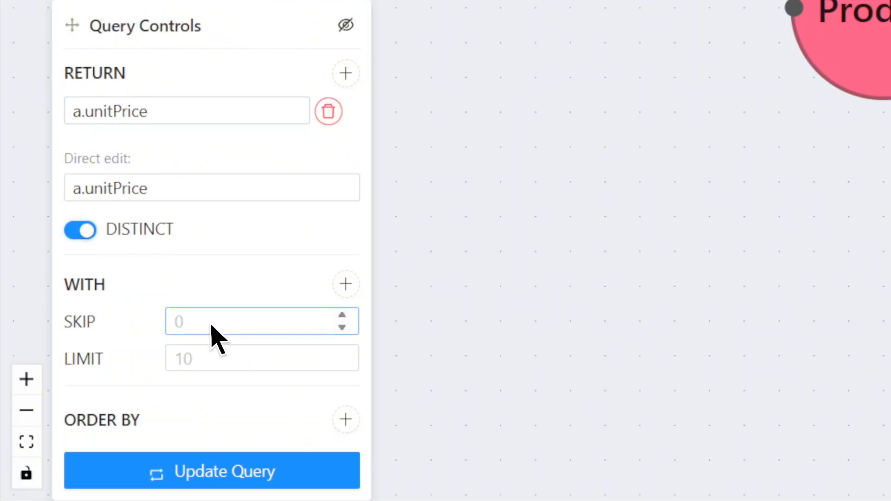
{"action": "type", "text": "5"}
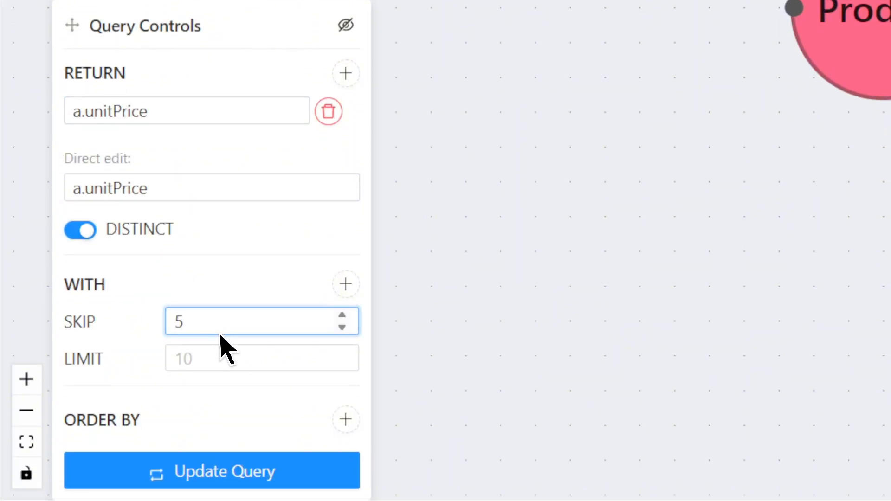
{"action": "left_click", "coordinate": [229, 364]}
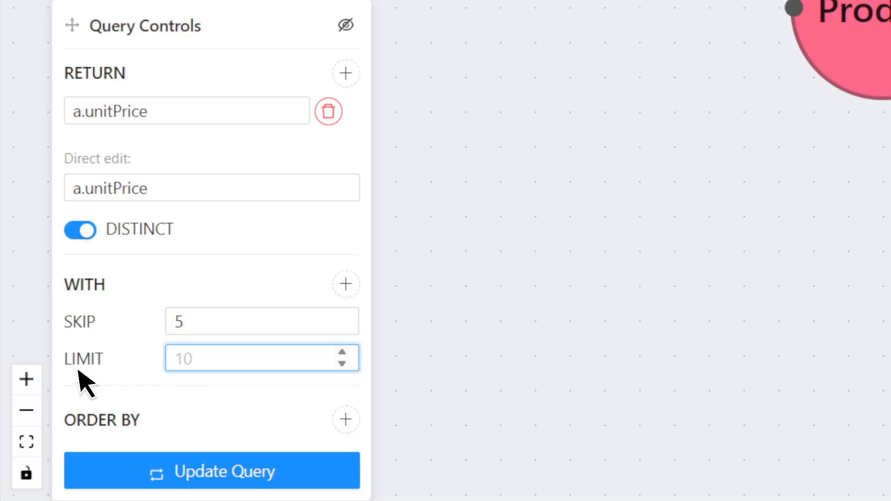
{"action": "type", "text": "5"}
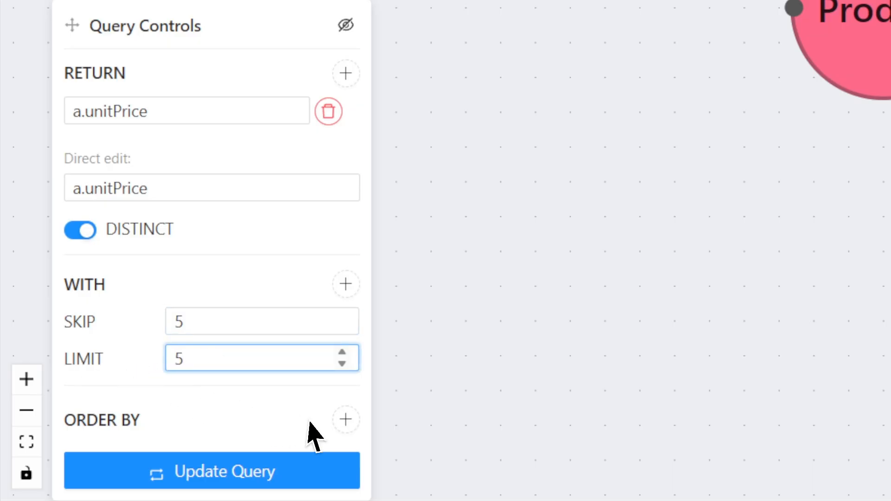
- Add an ORDER BY entry on a.unitPrice and sort it in descending order
{"action": "left_click", "coordinate": [325, 420]}
{"action": "left_click", "coordinate": [162, 389]}
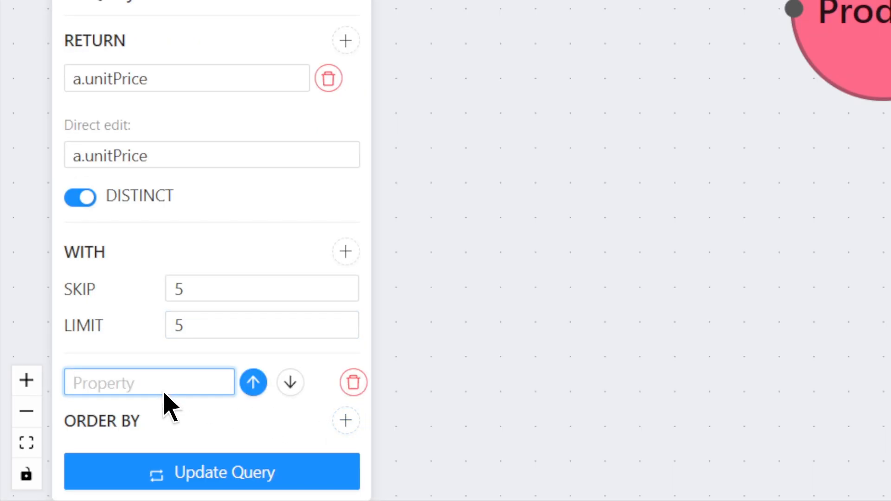
{"action": "type", "text": "a.unitPrice"}
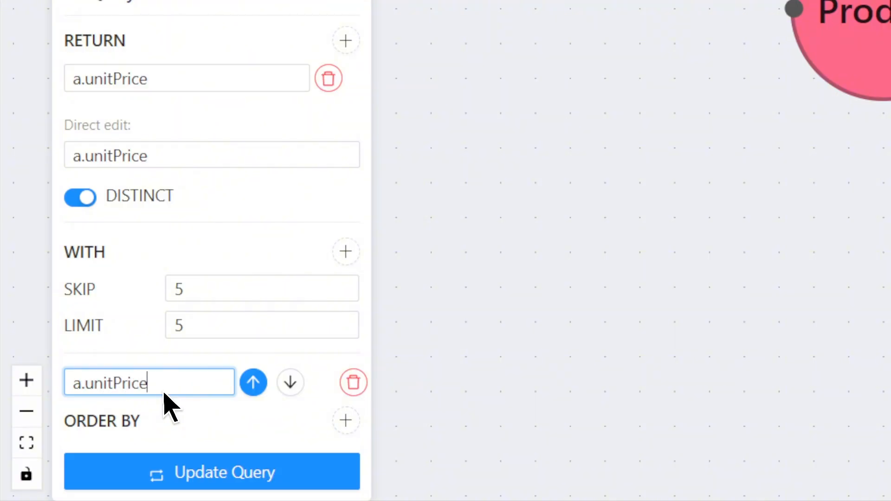
{"action": "left_click", "coordinate": [241, 389]}
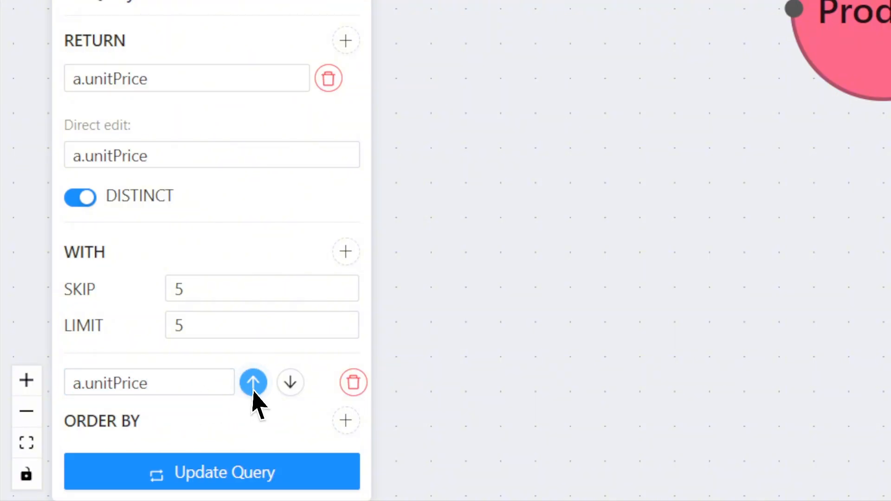
{"action": "left_click", "coordinate": [278, 389]}
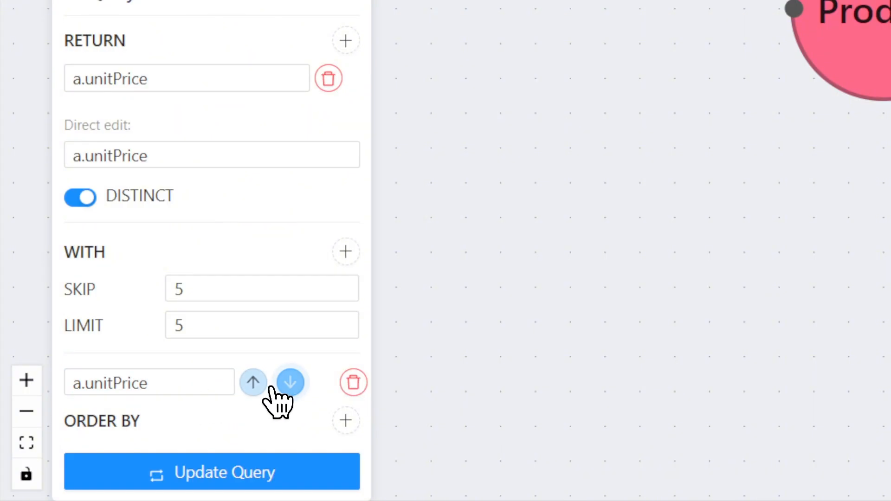
- Apply the query controls to the Product query, run it and look through the results
{"action": "left_click", "coordinate": [255, 478]}
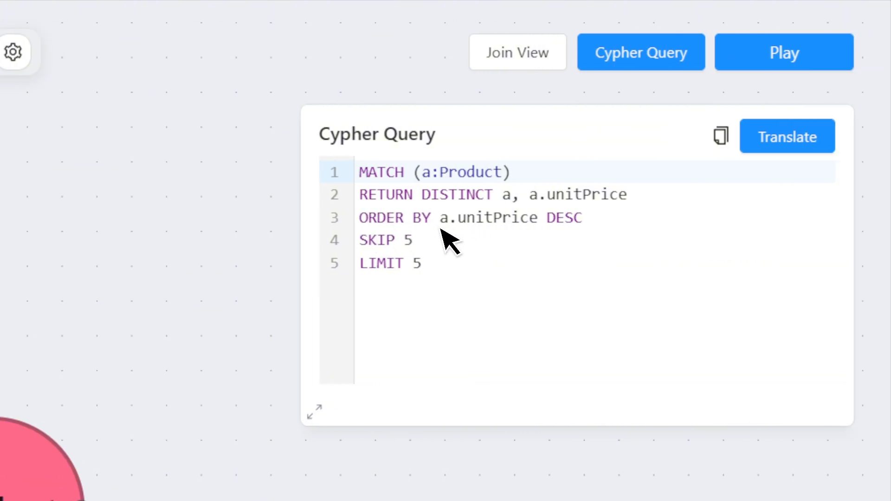
{"action": "left_click", "coordinate": [804, 67]}
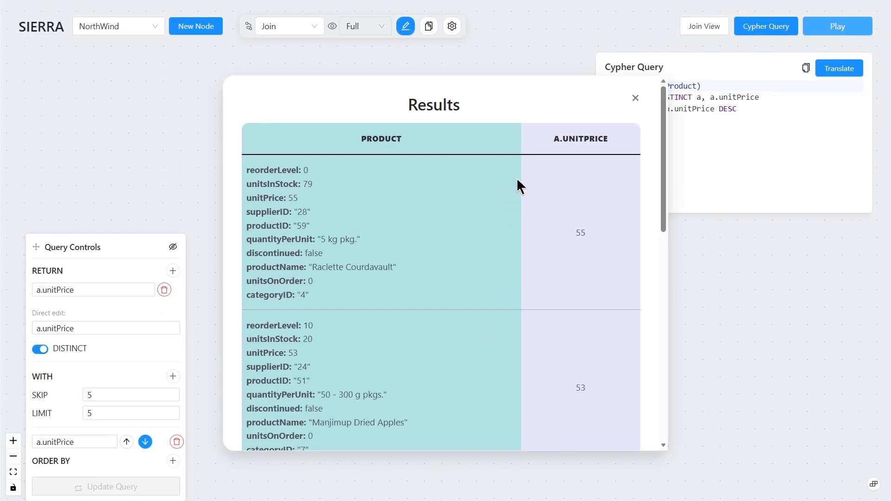
{"action": "scroll", "coordinate": [513, 203], "scroll_direction": "down", "scroll_amount": 10}
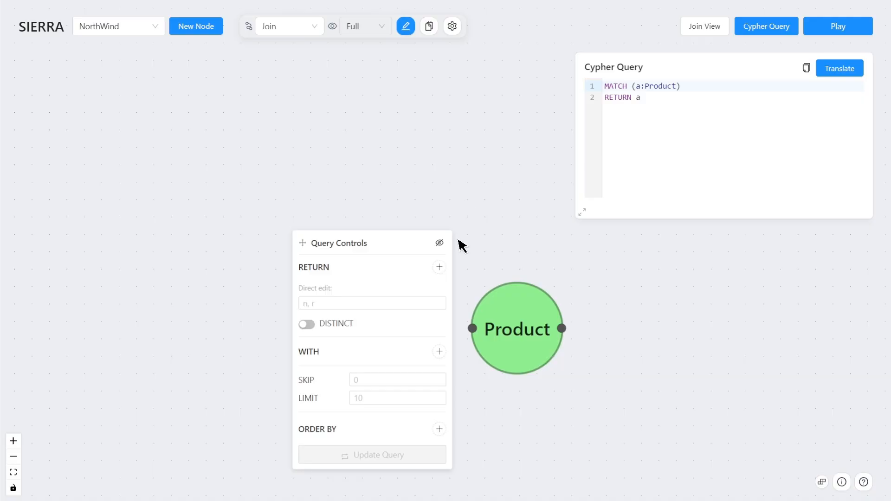
- Add a.unitPrice to the RETURN clause of the new Product query and update the query
{"action": "left_click", "coordinate": [439, 267]}
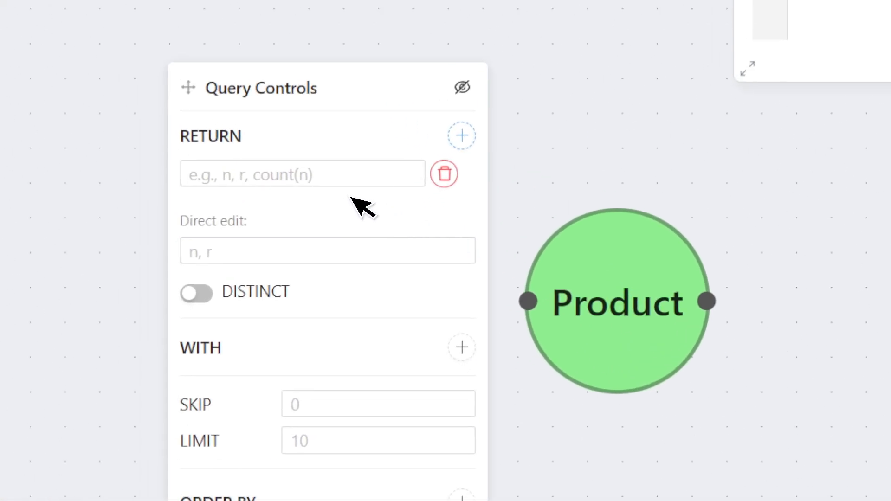
{"action": "left_click", "coordinate": [328, 184]}
{"action": "type", "text": "a.unitPrice"}
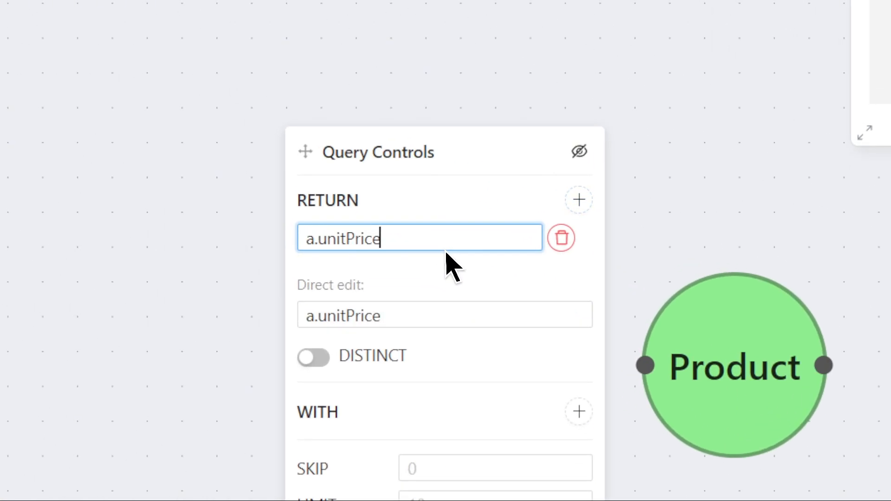
{"action": "left_click", "coordinate": [529, 411]}
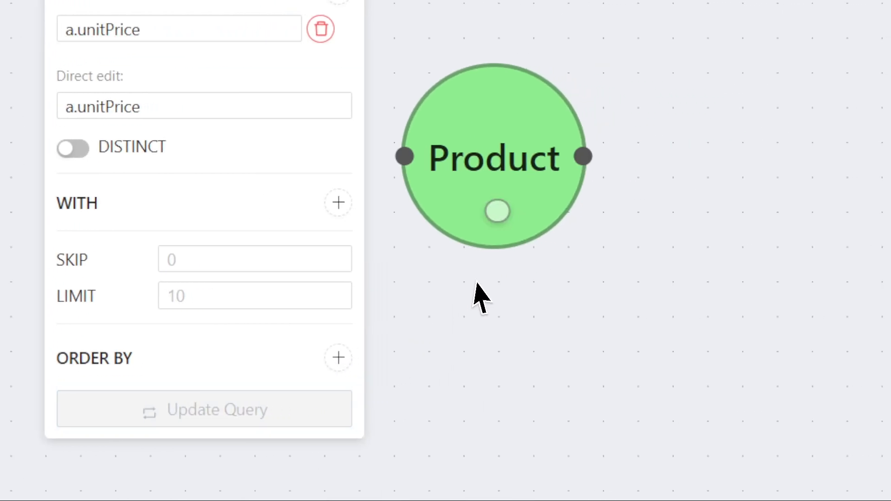
- Examine a.unitPrice in the RETURN line of the generated Cypher query
{"action": "mouse_move", "coordinate": [581, 217]}
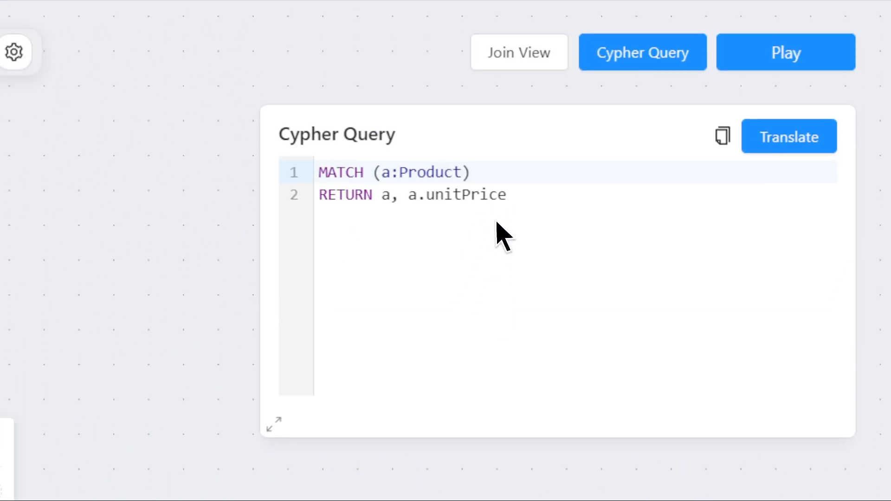
{"action": "left_click", "coordinate": [524, 218]}
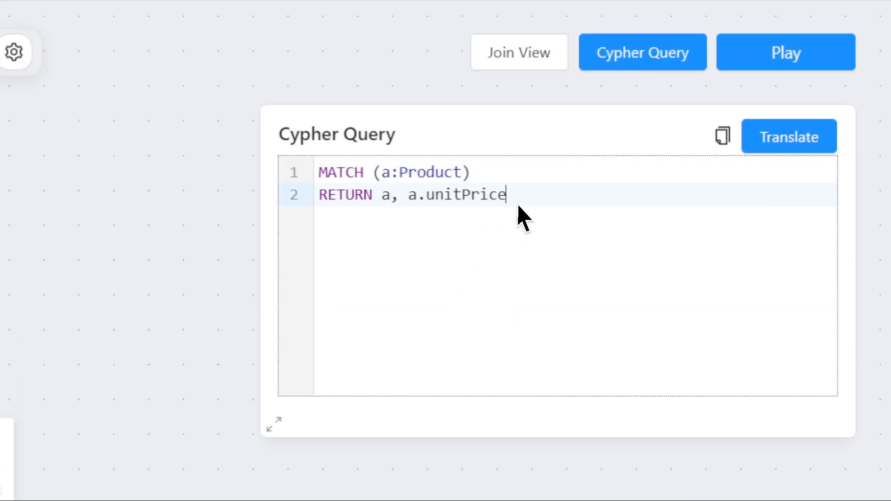
{"action": "left_click_drag", "start_coordinate": [519, 206], "coordinate": [410, 198]}
{"action": "left_click", "coordinate": [417, 260]}
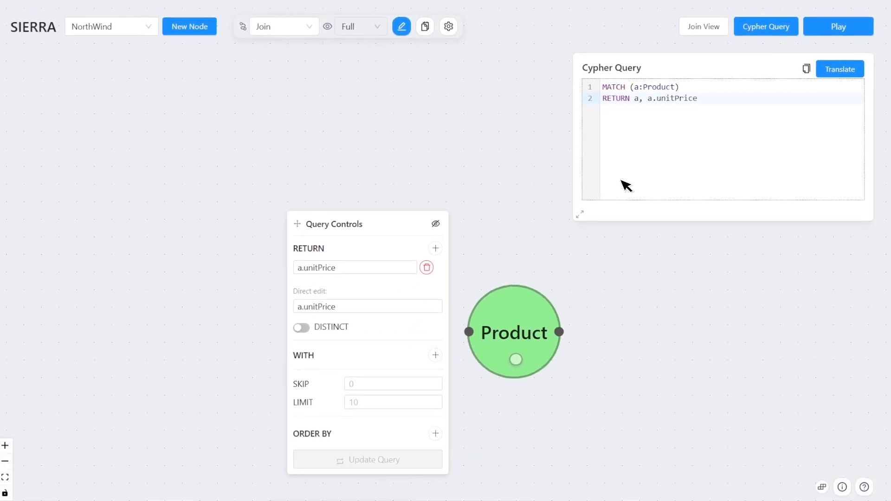
- Order the Product query by a.productID ascending, update it and check the ordering badge on the node
{"action": "mouse_move", "coordinate": [536, 313]}
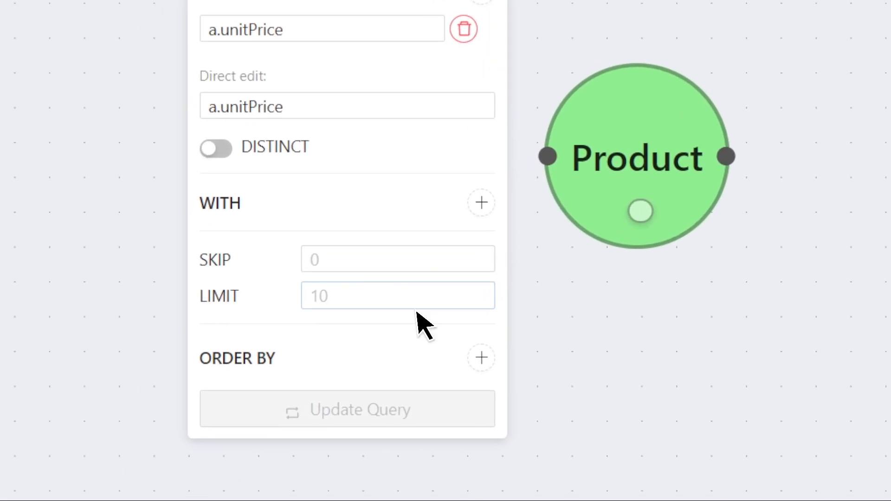
{"action": "left_click", "coordinate": [460, 358]}
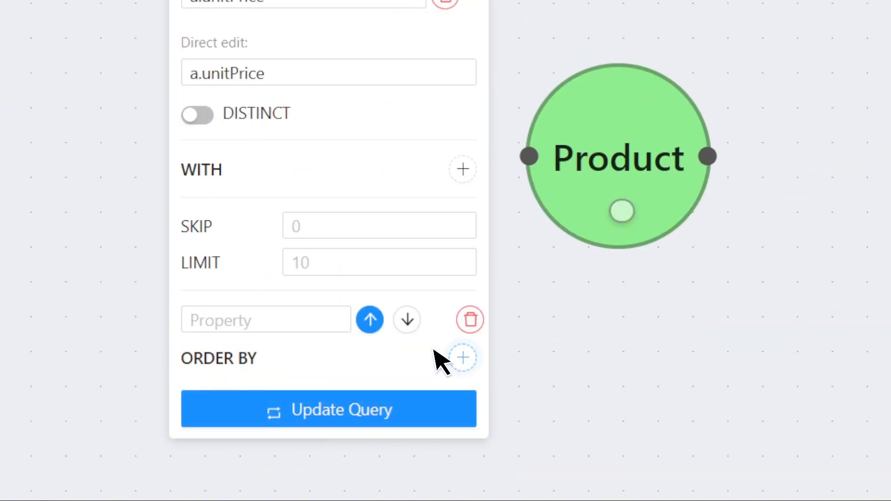
{"action": "left_click", "coordinate": [302, 321]}
{"action": "type", "text": "a."}
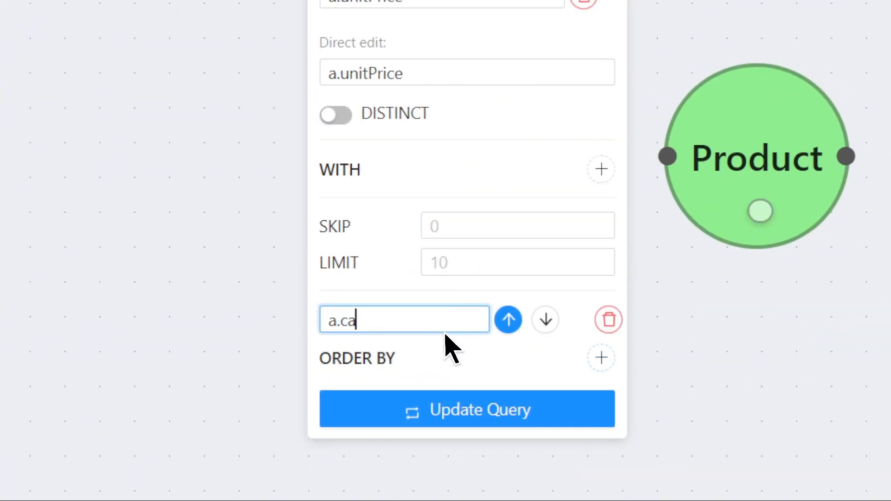
{"action": "type", "text": "product"}
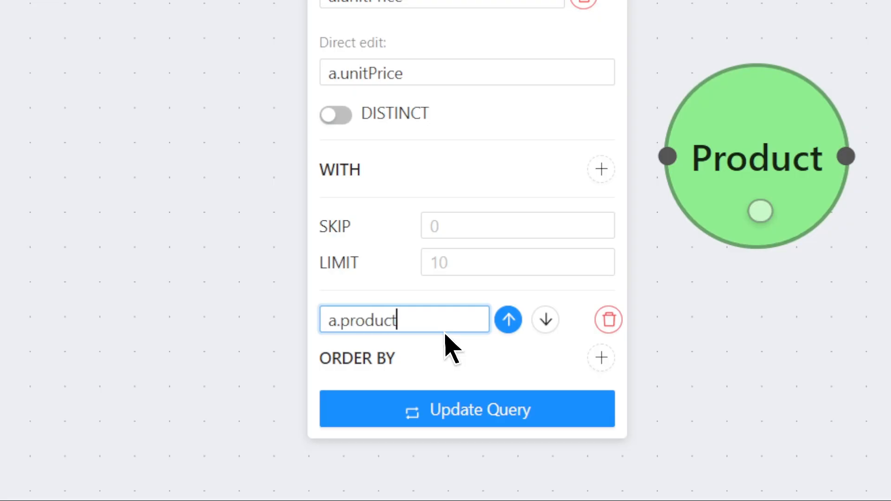
{"action": "type", "text": "ID"}
{"action": "left_click", "coordinate": [508, 411]}
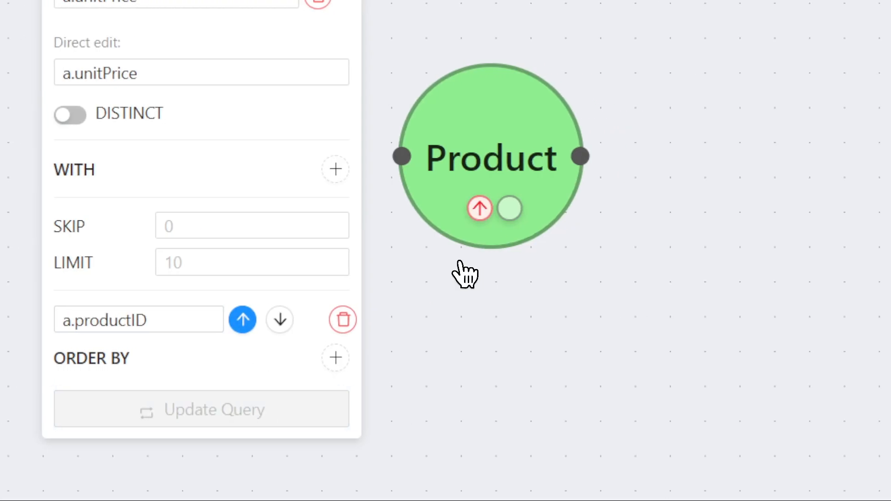
{"action": "mouse_move", "coordinate": [521, 208]}
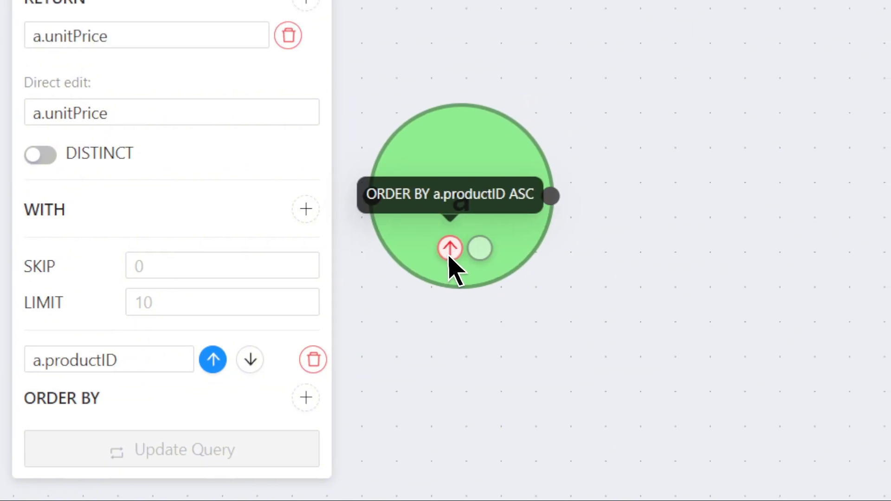
- Add a second ORDER BY entry on a.categoryID in descending order and update the query
{"action": "left_click", "coordinate": [305, 398]}
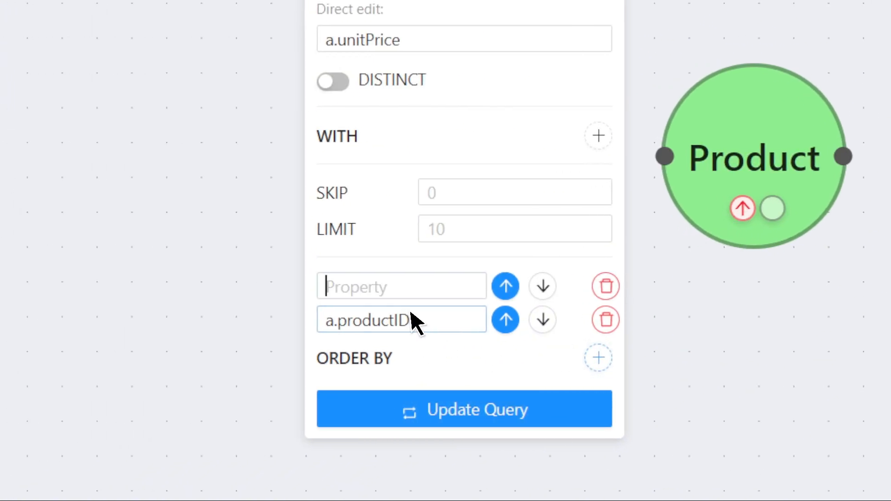
{"action": "type", "text": "a.category"}
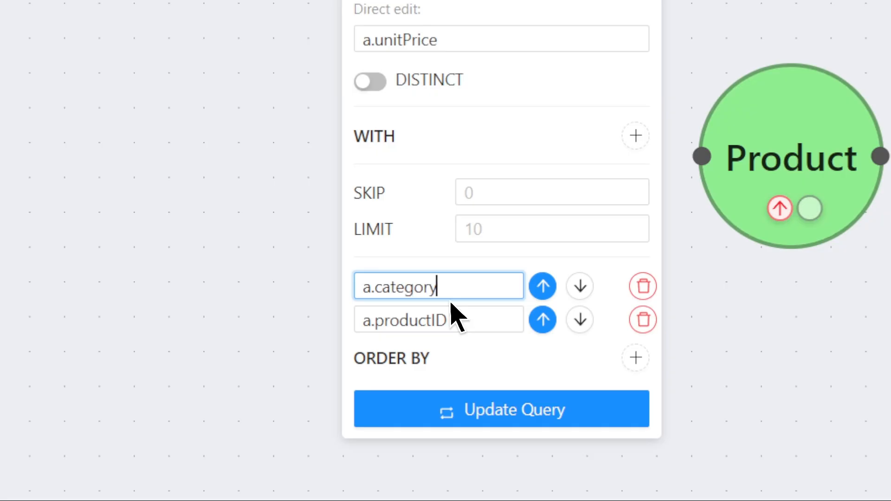
{"action": "type", "text": "ID"}
{"action": "left_click", "coordinate": [580, 286]}
{"action": "left_click", "coordinate": [434, 418]}
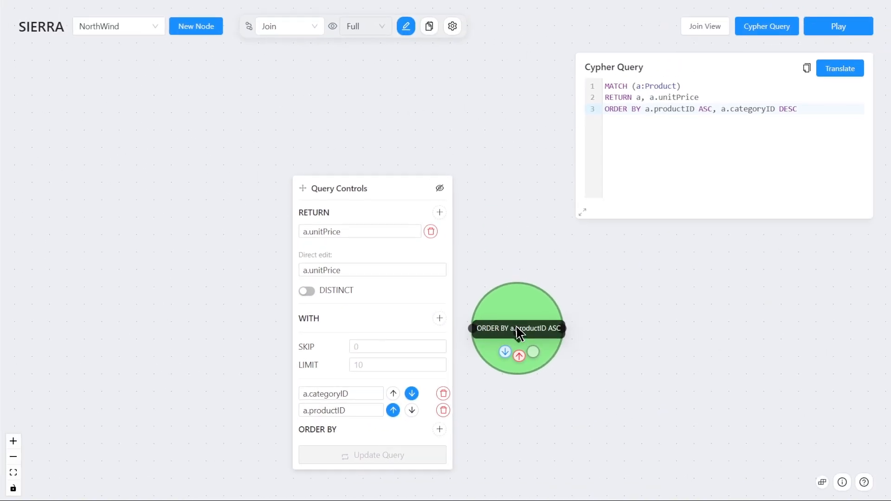
- Open the Product node's properties and add three COUNT aggregations on productName
{"action": "left_click", "coordinate": [442, 116]}
{"action": "scroll", "coordinate": [159, 332], "scroll_direction": "down", "scroll_amount": 3}
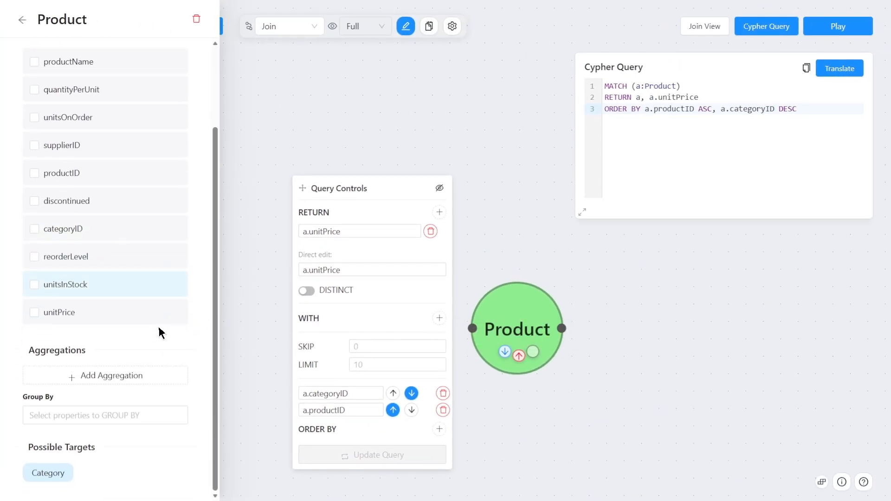
{"action": "left_click", "coordinate": [155, 371]}
{"action": "scroll", "coordinate": [157, 383], "scroll_direction": "down", "scroll_amount": 1}
{"action": "left_click", "coordinate": [157, 383]}
{"action": "scroll", "coordinate": [157, 381], "scroll_direction": "down", "scroll_amount": 1}
{"action": "left_click", "coordinate": [156, 378]}
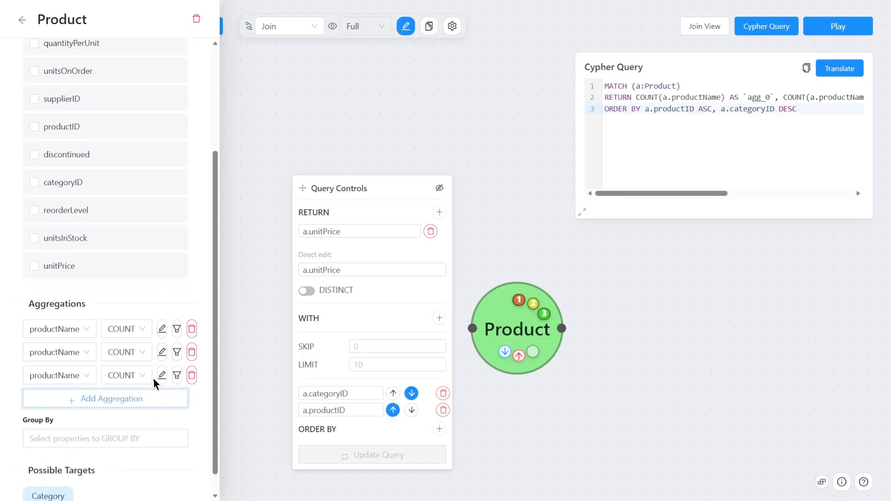
{"action": "scroll", "coordinate": [156, 378], "scroll_direction": "down", "scroll_amount": 1}
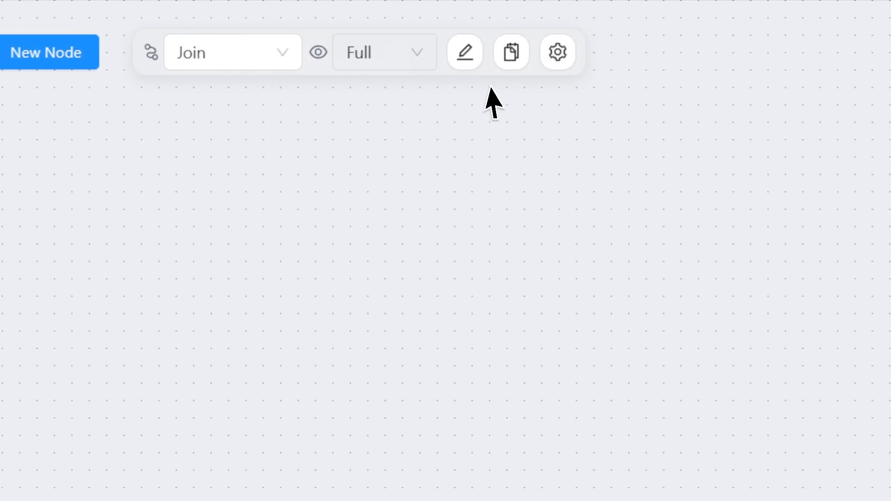
- Open the query clipboard and examine the executed queries, their timestamps and the starred queries
{"action": "left_click", "coordinate": [439, 58]}
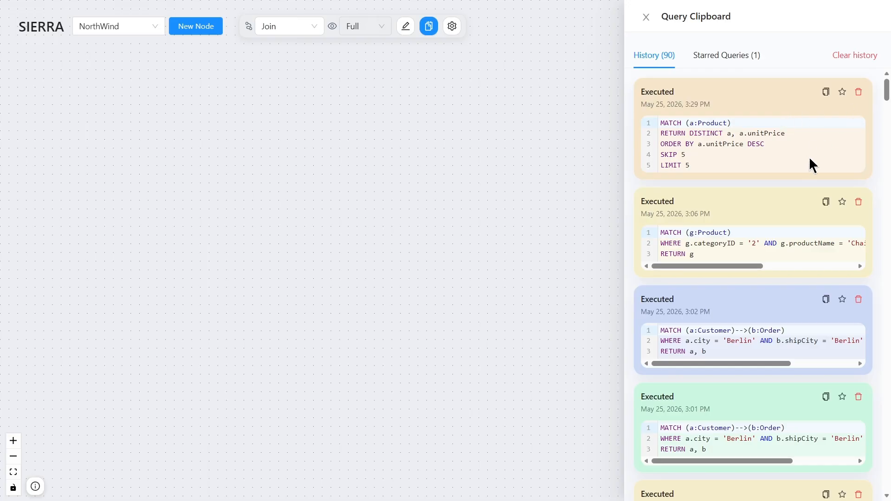
{"action": "left_click_drag", "start_coordinate": [690, 165], "coordinate": [656, 131]}
{"action": "left_click", "coordinate": [694, 175]}
{"action": "left_click_drag", "start_coordinate": [641, 215], "coordinate": [703, 215]}
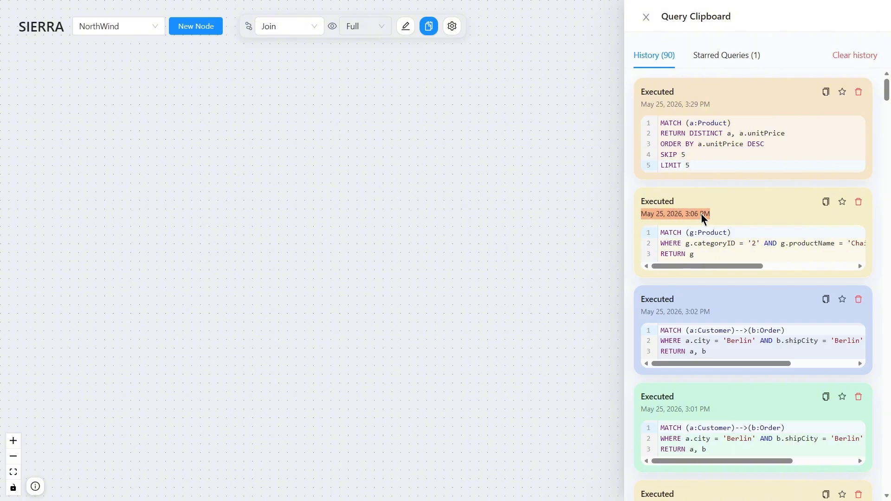
{"action": "left_click", "coordinate": [683, 217]}
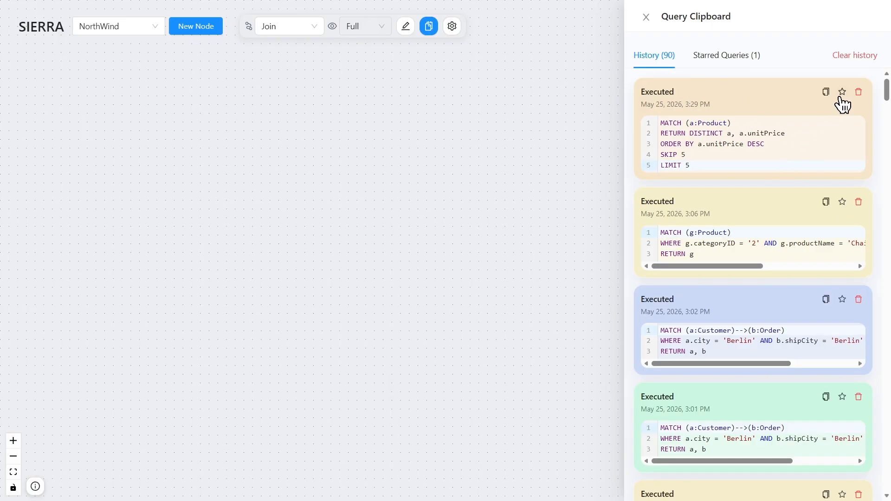
{"action": "left_click", "coordinate": [719, 68]}
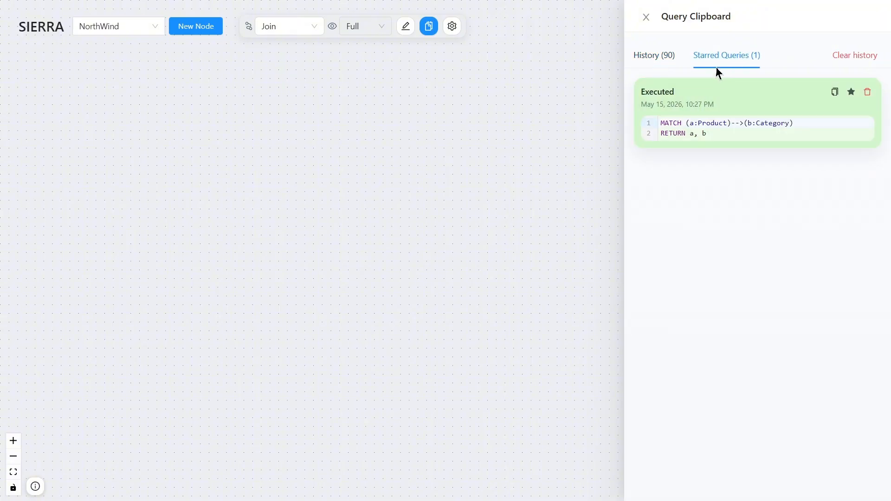
{"action": "left_click", "coordinate": [657, 61]}
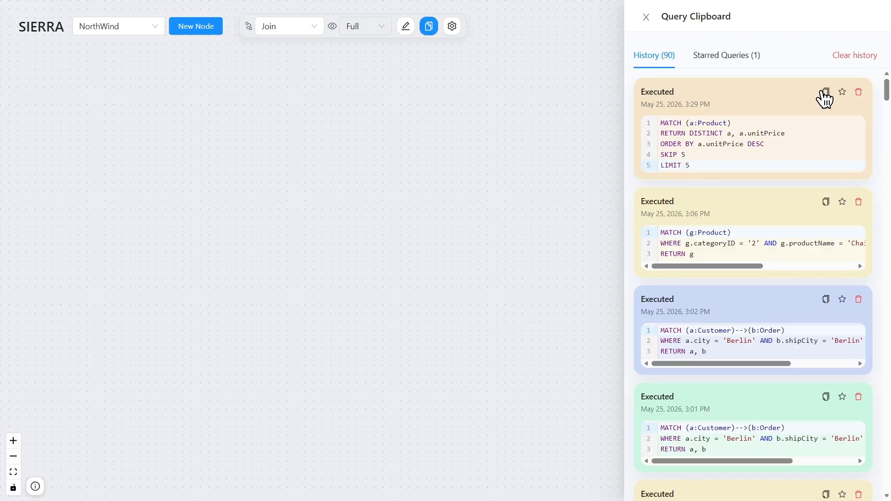
- Restore the 3:29 PM Product query and the 3:02 PM Customer–Order query from the history into the graph
{"action": "left_click", "coordinate": [824, 93]}
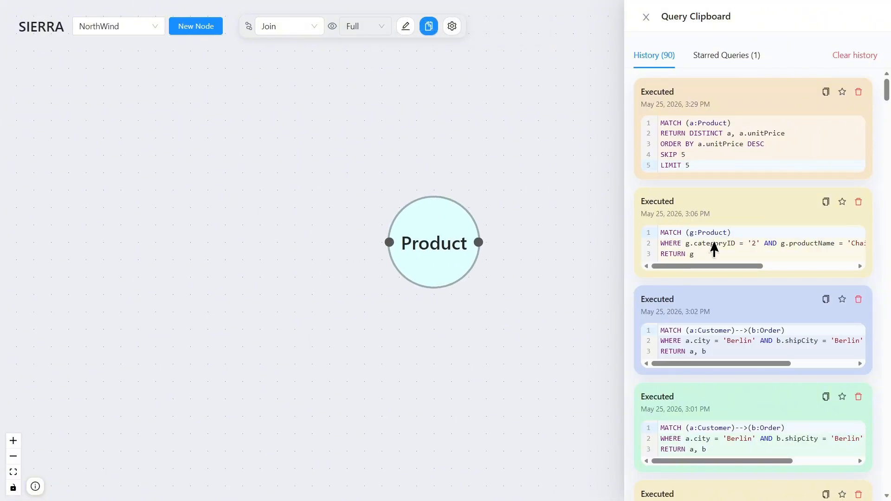
{"action": "scroll", "coordinate": [733, 255], "scroll_direction": "down", "scroll_amount": 1}
{"action": "left_click", "coordinate": [825, 242]}
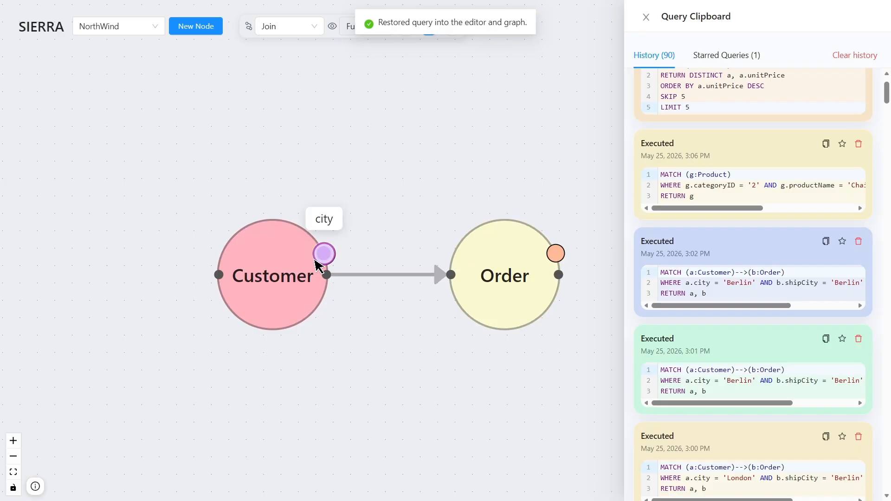
- Restore the starred Product-to-Category query into the graph and browse the query history
{"action": "scroll", "coordinate": [700, 169], "scroll_direction": "up", "scroll_amount": 2}
{"action": "left_click", "coordinate": [718, 58]}
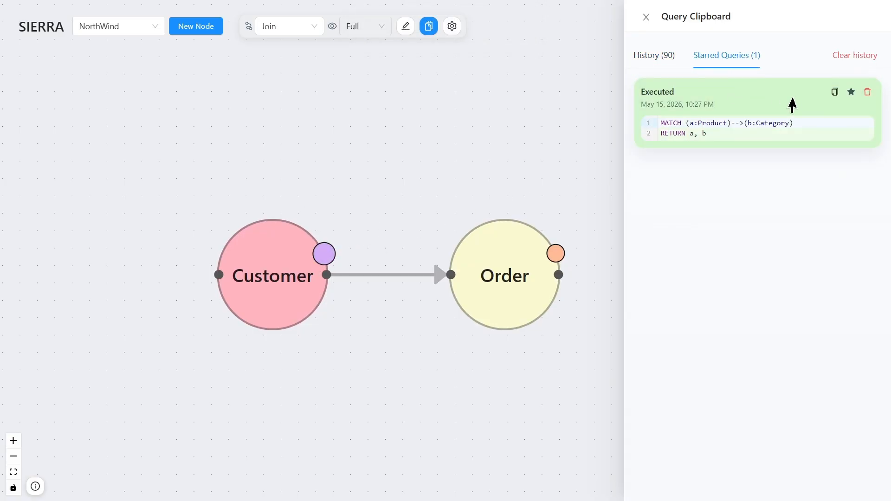
{"action": "left_click", "coordinate": [834, 92]}
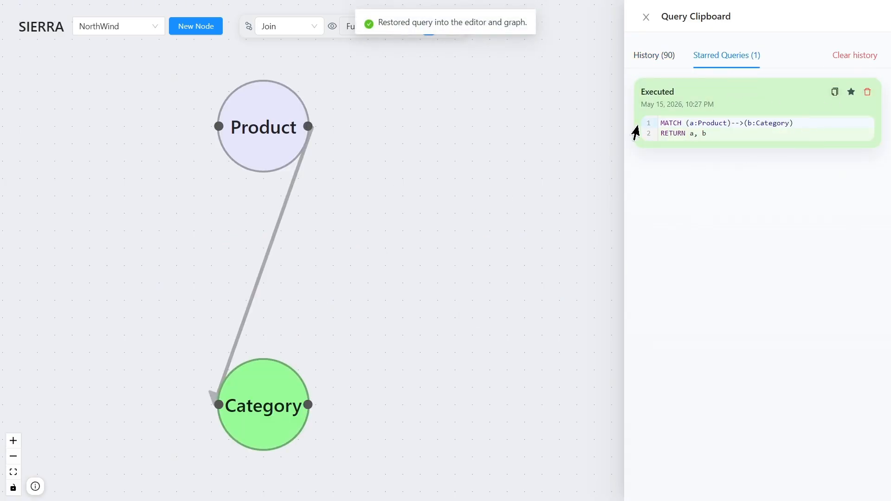
{"action": "left_click", "coordinate": [664, 59]}
{"action": "scroll", "coordinate": [790, 239], "scroll_direction": "down", "scroll_amount": 4}
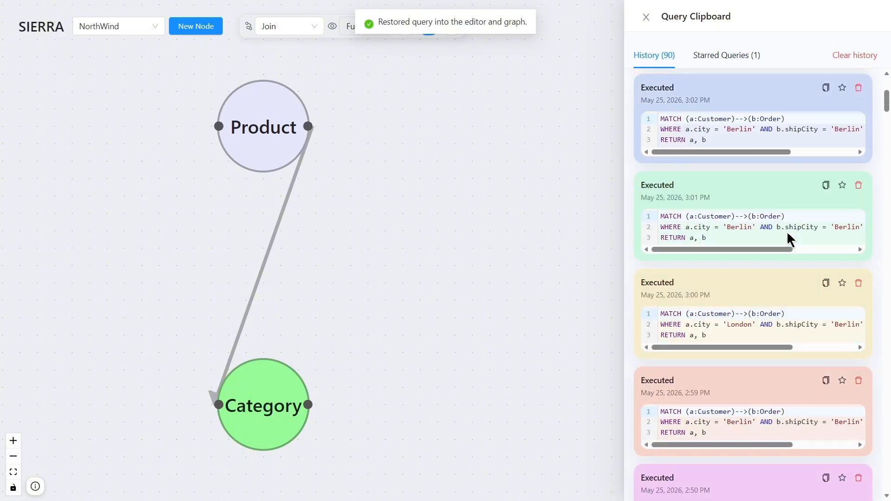
{"action": "scroll", "coordinate": [790, 239], "scroll_direction": "down", "scroll_amount": 4}
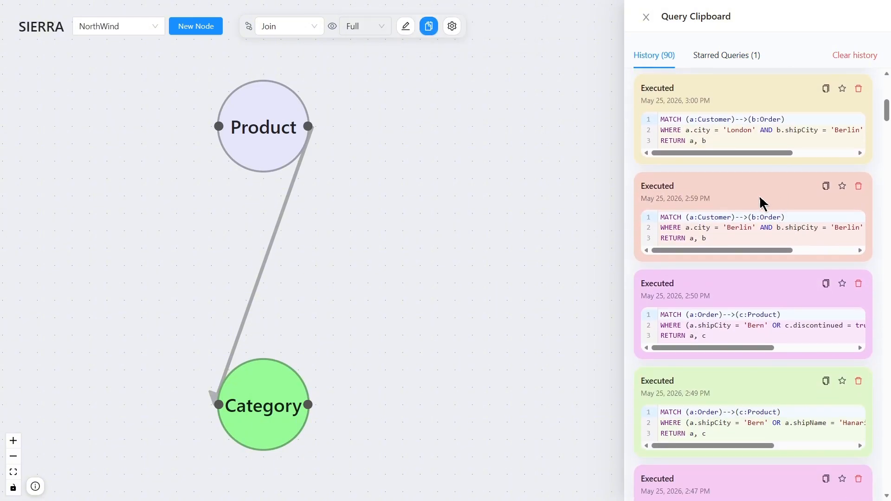
{"action": "scroll", "coordinate": [759, 202], "scroll_direction": "up", "scroll_amount": 8}
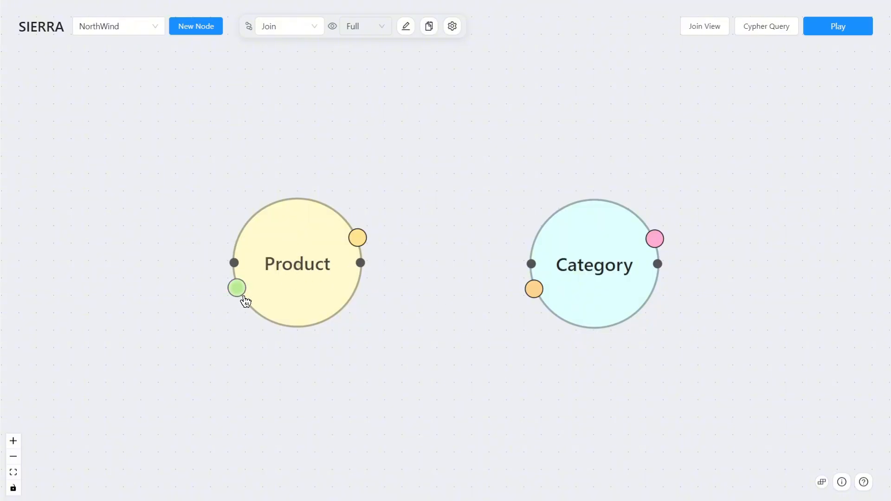
- Join Product's categoryID predicate to Category's picture predicate and add an OR link between productID and categoryName
{"action": "left_click_drag", "start_coordinate": [236, 287], "coordinate": [654, 239]}
{"action": "left_click", "coordinate": [272, 34]}
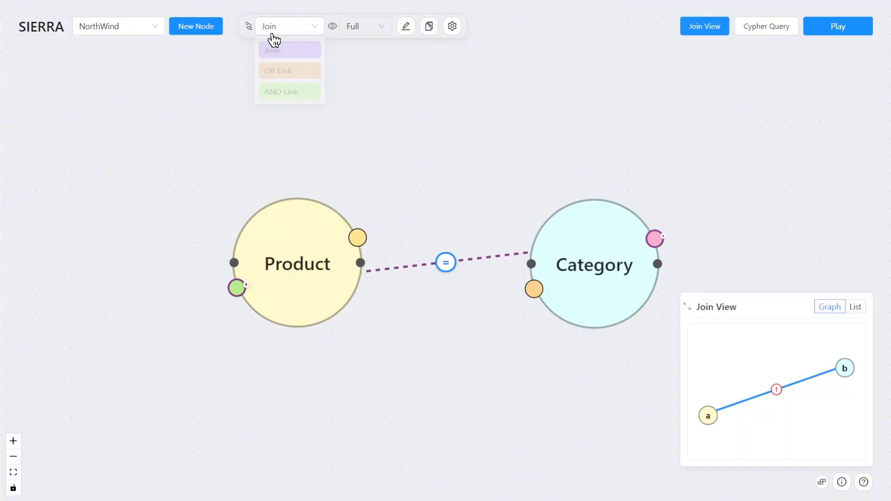
{"action": "left_click", "coordinate": [276, 70]}
{"action": "left_click_drag", "start_coordinate": [357, 241], "coordinate": [533, 288]}
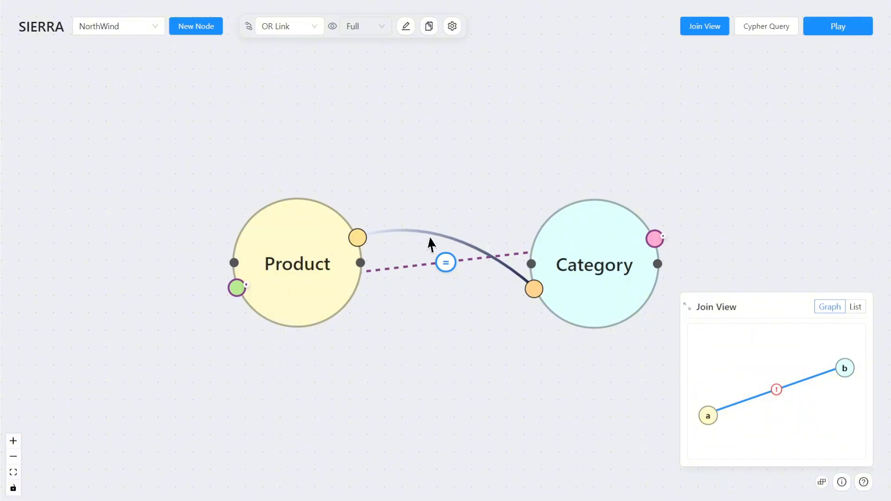
{"action": "mouse_move", "coordinate": [449, 236]}
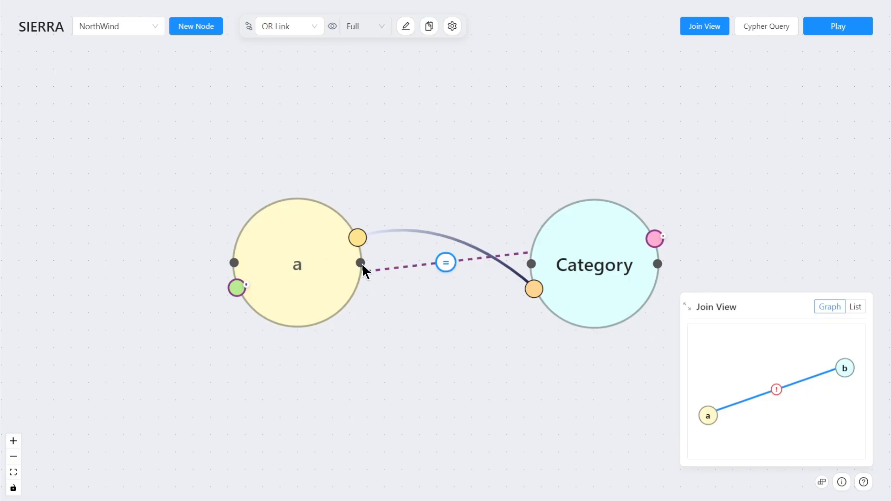
{"action": "mouse_move", "coordinate": [361, 263]}
{"action": "left_mouse_down"}
{"action": "mouse_move", "coordinate": [530, 265]}
{"action": "mouse_move", "coordinate": [484, 258]}
{"action": "mouse_move", "coordinate": [529, 262]}
{"action": "mouse_move", "coordinate": [444, 292]}
{"action": "left_mouse_up"}
- Delete the join link between Product and Category and remove Category.categoryName from the OR group
{"action": "left_click", "coordinate": [445, 263]}
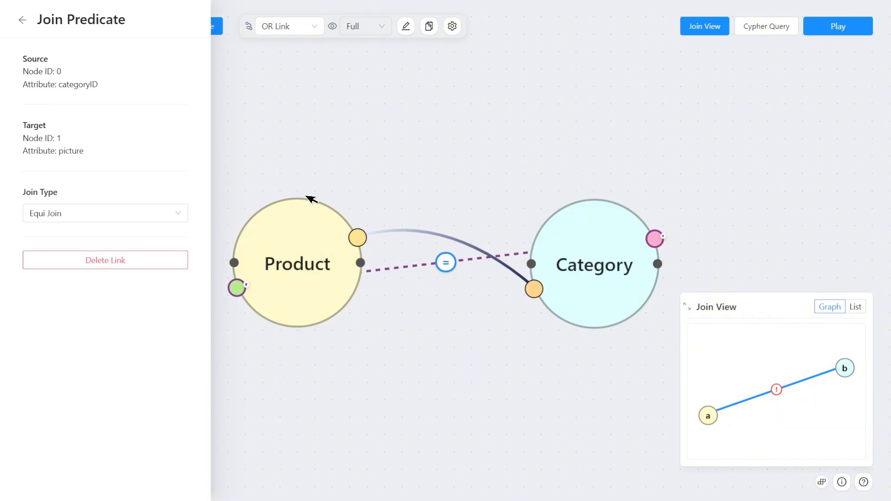
{"action": "left_click", "coordinate": [160, 256]}
{"action": "left_click", "coordinate": [454, 214]}
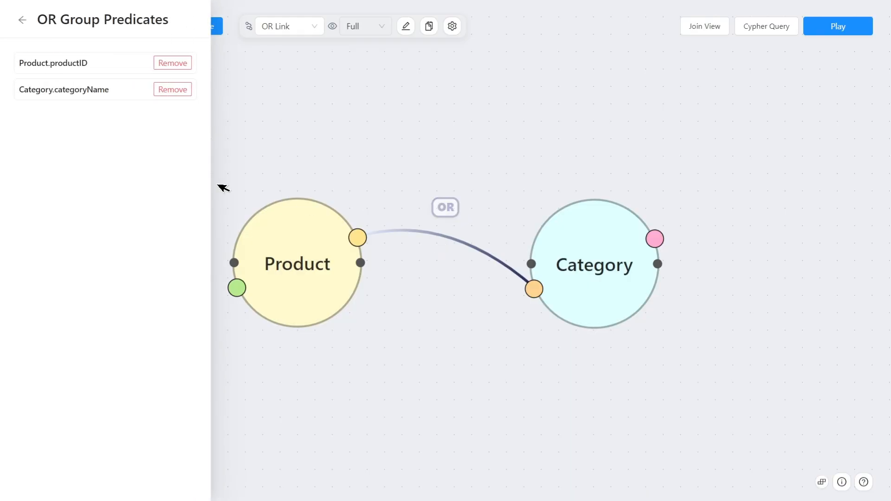
{"action": "left_click", "coordinate": [160, 90]}
- Enable Reduced Edge Crossing in the settings and add an OR link between Product's productID and Category's picture predicates
{"action": "left_click", "coordinate": [452, 27]}
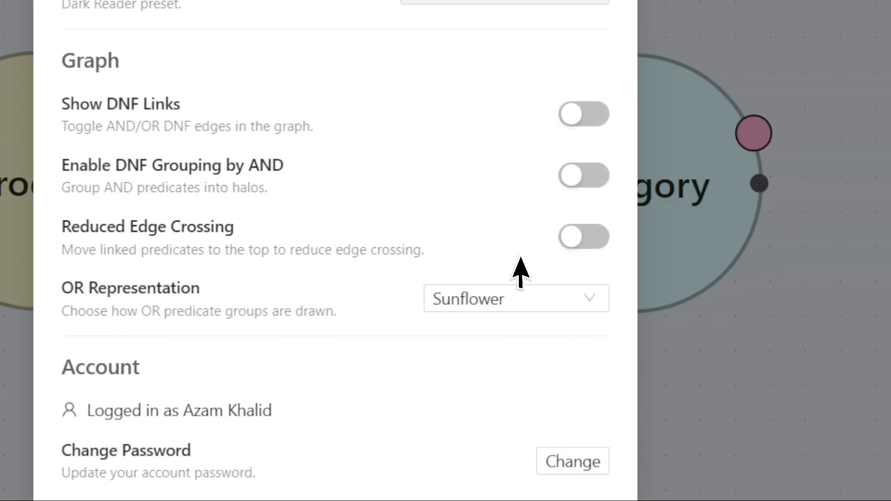
{"action": "left_click", "coordinate": [802, 236]}
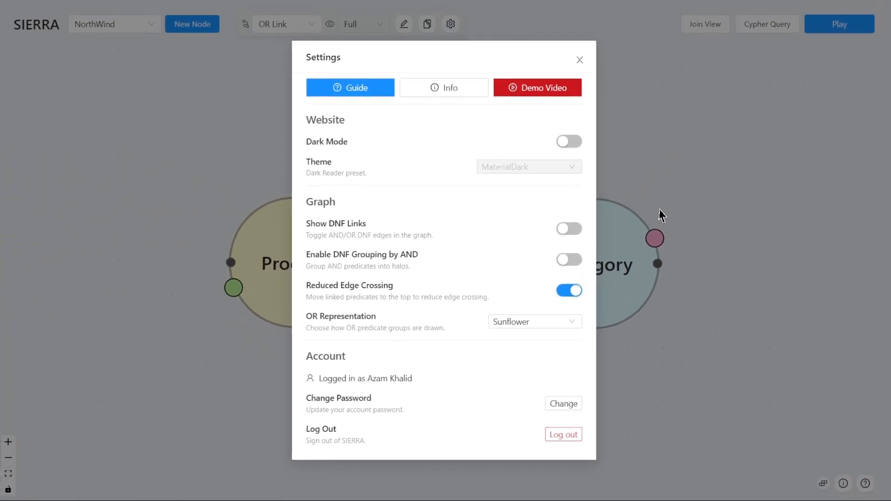
{"action": "left_click", "coordinate": [637, 59]}
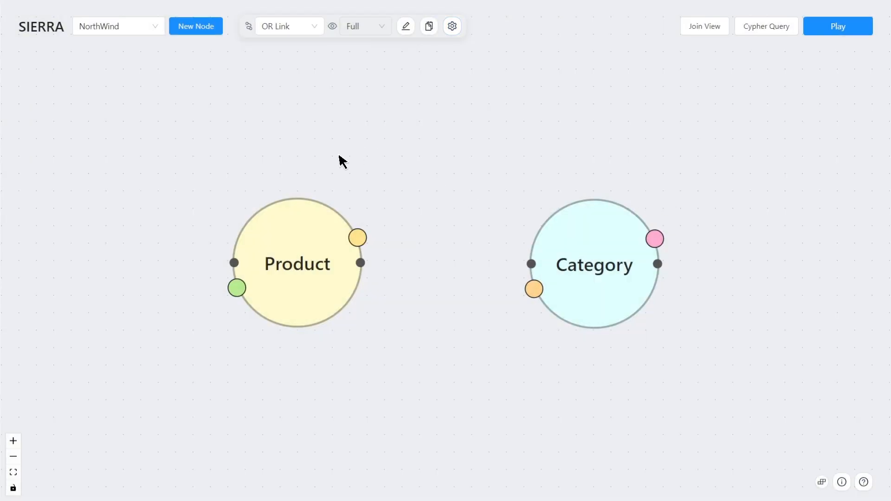
{"action": "left_click_drag", "start_coordinate": [357, 243], "coordinate": [656, 243]}
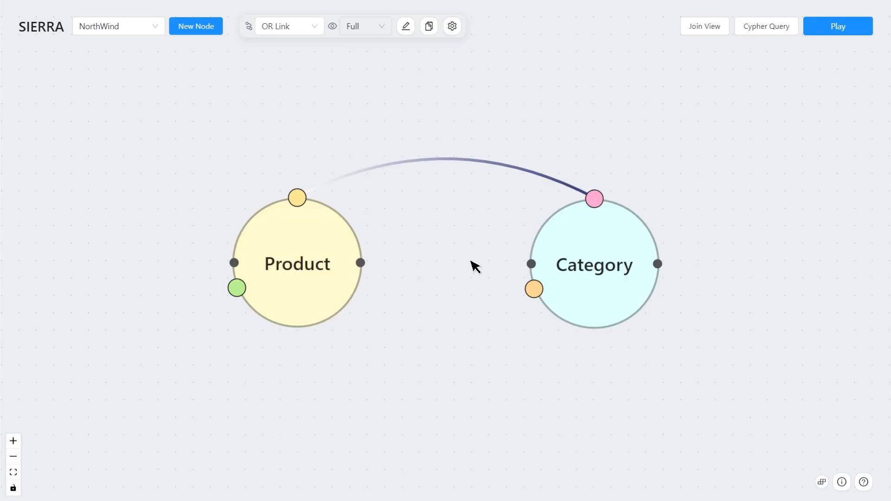
- Connect Product to Category with a directed relationship and set its cardinality to a range of 1 to 2
{"action": "left_click_drag", "start_coordinate": [360, 262], "coordinate": [531, 264]}
{"action": "left_click", "coordinate": [474, 266]}
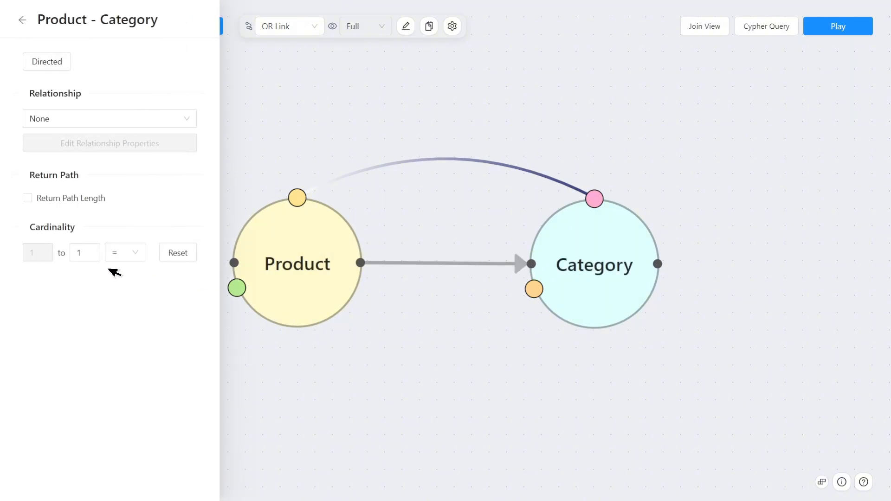
{"action": "left_click", "coordinate": [97, 249]}
{"action": "left_click", "coordinate": [123, 254]}
{"action": "left_click", "coordinate": [125, 294]}
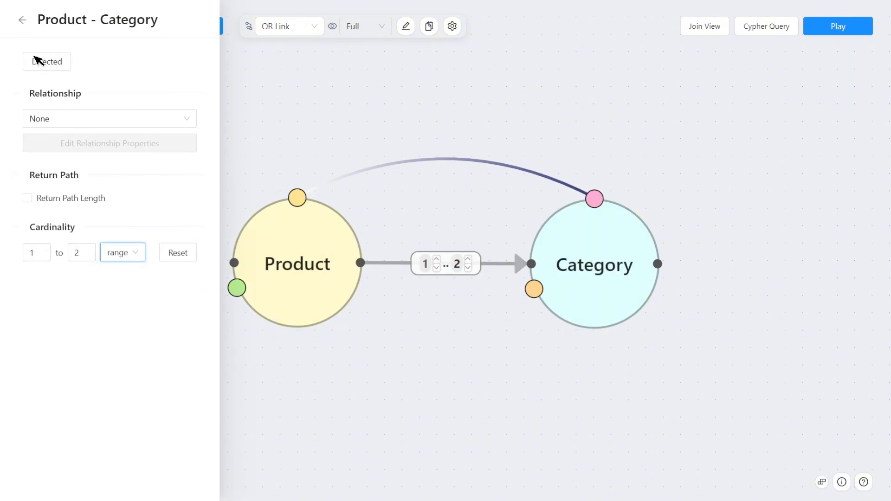
{"action": "left_click", "coordinate": [22, 19]}
{"action": "left_click_drag", "start_coordinate": [261, 259], "coordinate": [263, 262]}
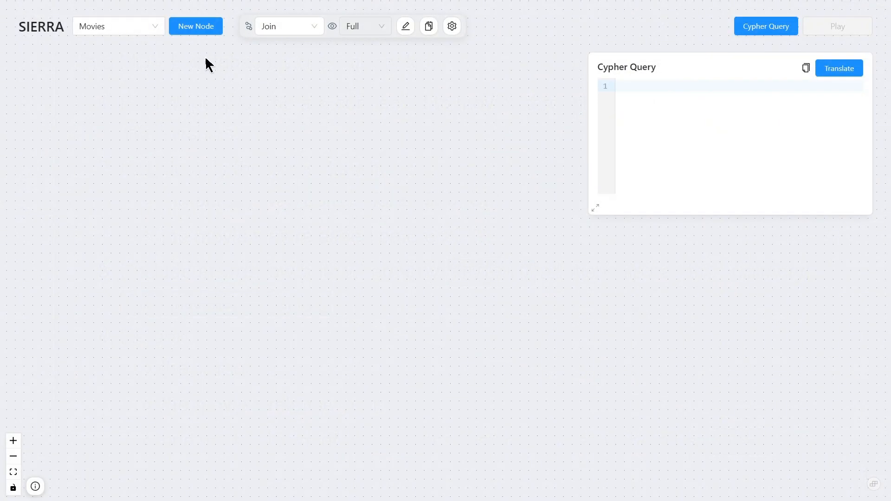
- Add a Person node to the Movies graph and connect it to Movie from its possible targets
{"action": "left_click", "coordinate": [196, 29]}
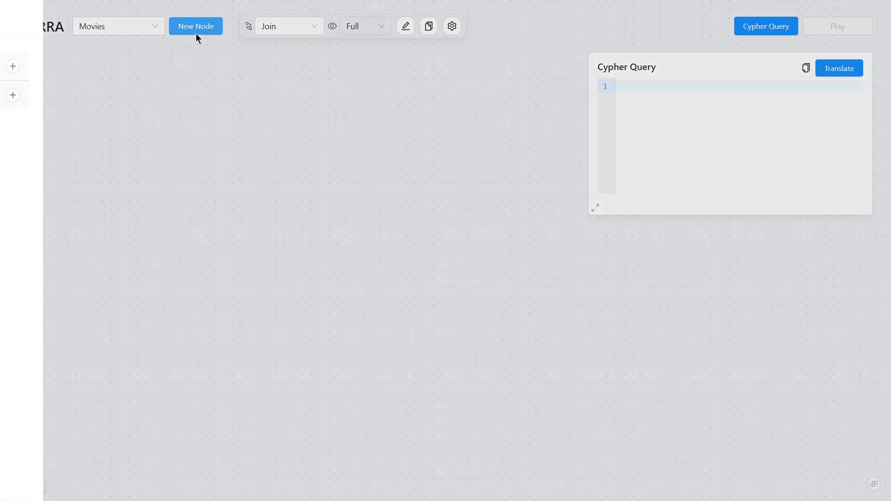
{"action": "left_click", "coordinate": [155, 95]}
{"action": "left_click", "coordinate": [189, 95]}
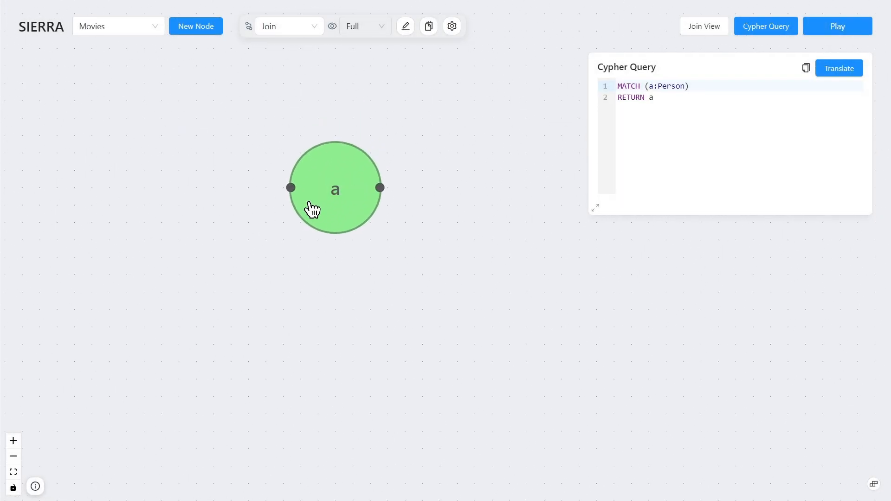
{"action": "left_click", "coordinate": [311, 207]}
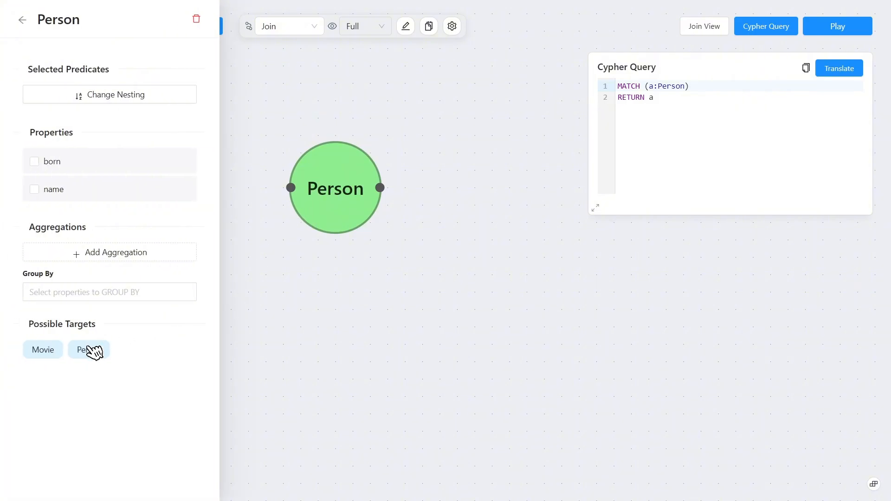
{"action": "left_click", "coordinate": [41, 356]}
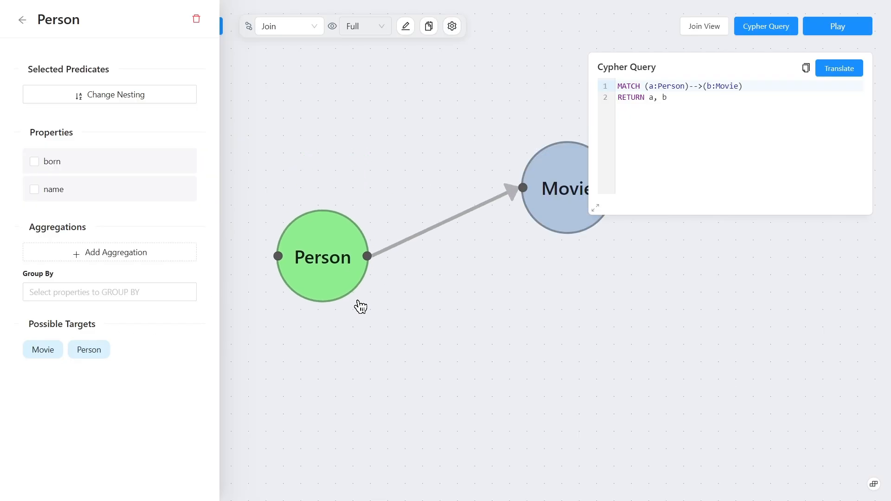
- Set the Person–Movie relationship to REVIEWED with a cardinality range of 1 to 2
{"action": "left_click", "coordinate": [402, 279]}
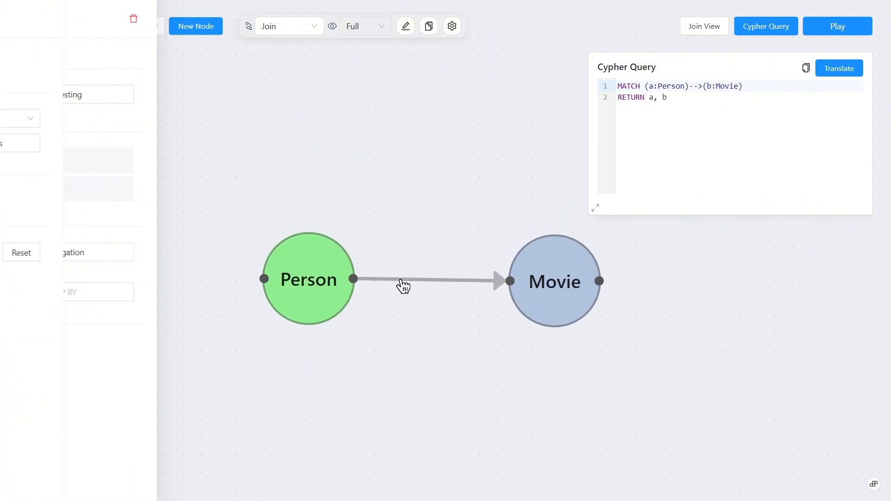
{"action": "left_click", "coordinate": [89, 121]}
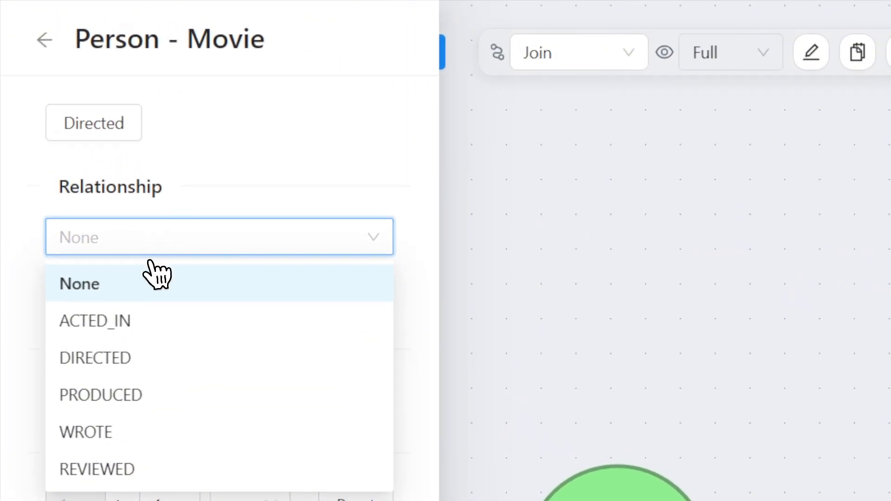
{"action": "left_click", "coordinate": [111, 469]}
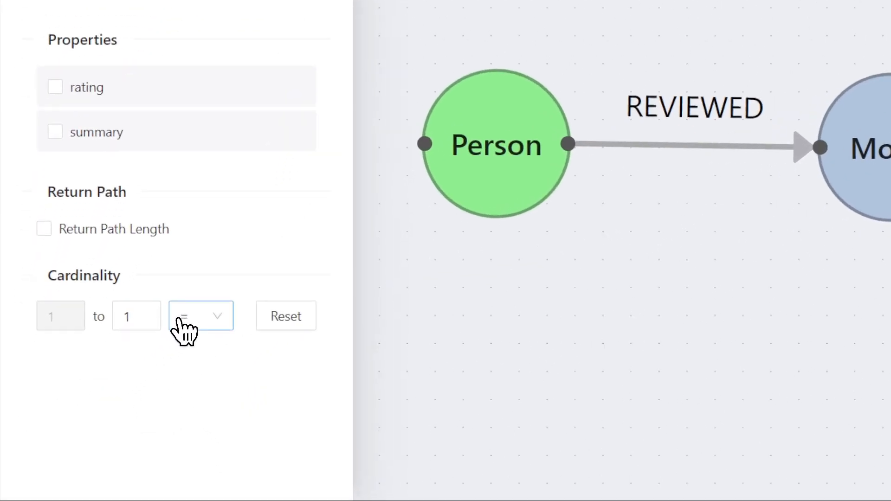
{"action": "left_click", "coordinate": [115, 389]}
{"action": "left_click", "coordinate": [118, 424]}
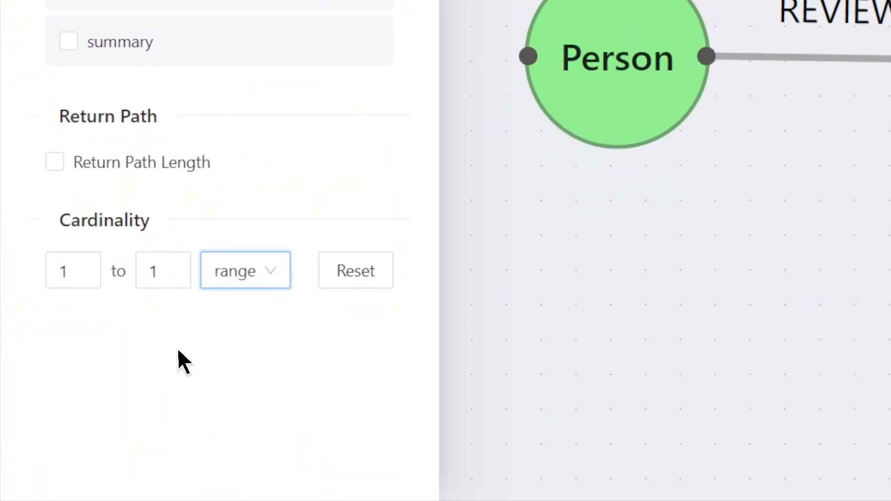
{"action": "left_click", "coordinate": [179, 262]}
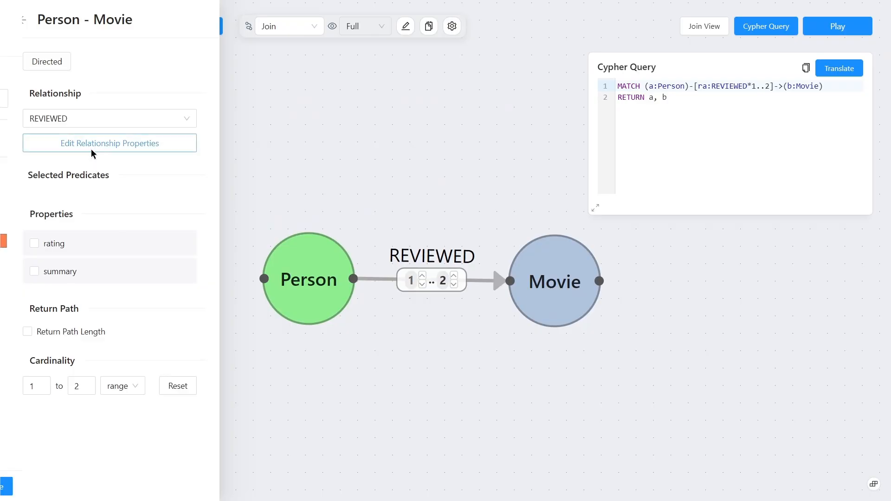
- Add a property condition to the Person–Movie REVIEWED relationship: summary <> the value beginning "You had me at"
{"action": "left_click", "coordinate": [91, 149]}
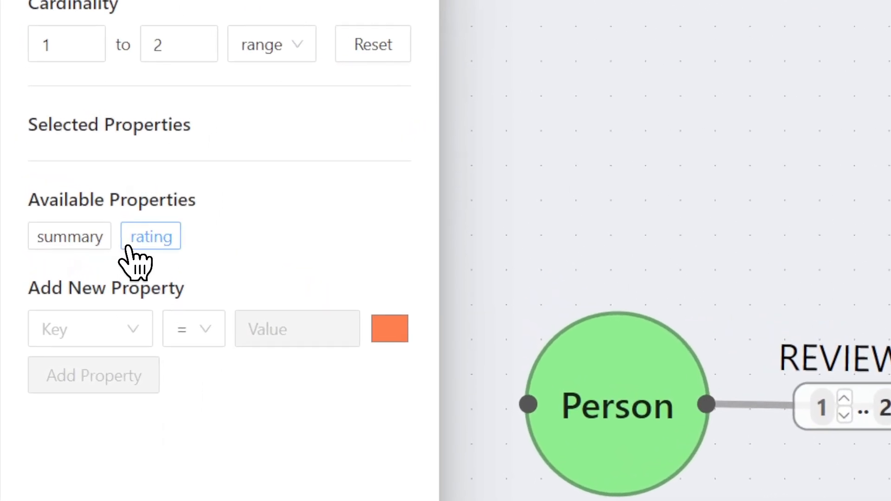
{"action": "left_click", "coordinate": [86, 242]}
{"action": "left_click", "coordinate": [170, 332]}
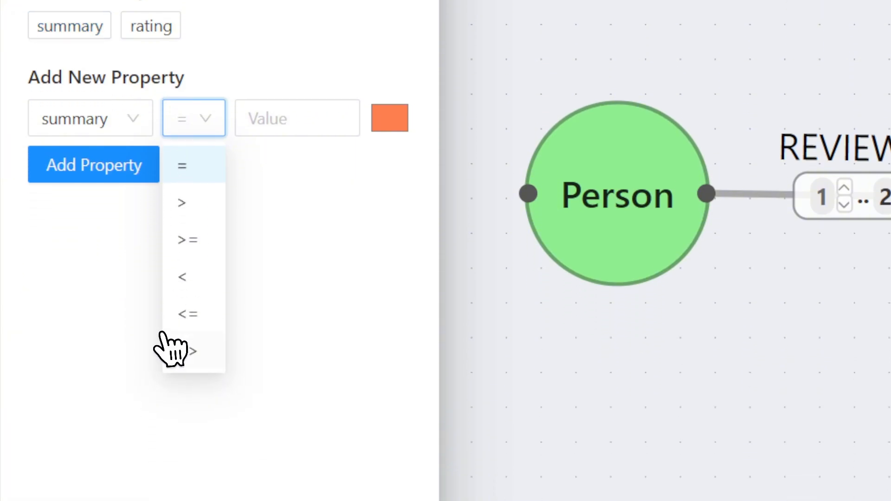
{"action": "left_click", "coordinate": [161, 333]}
{"action": "left_click", "coordinate": [255, 126]}
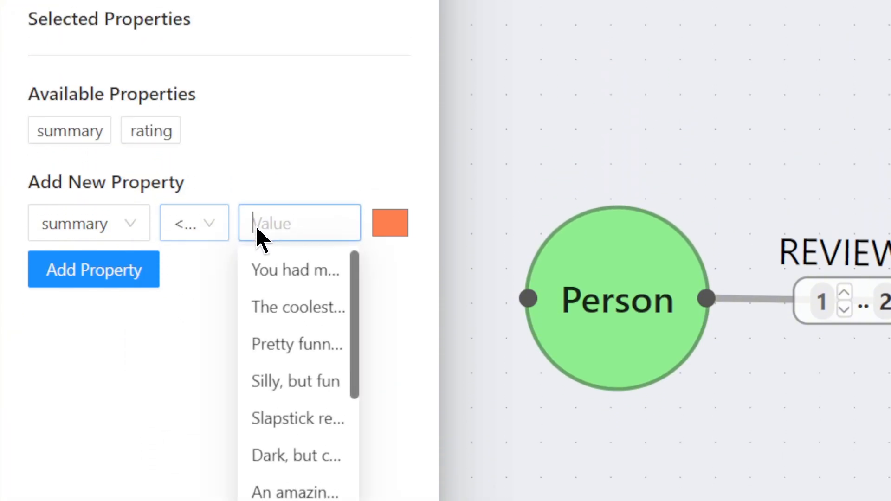
{"action": "left_click", "coordinate": [277, 167]}
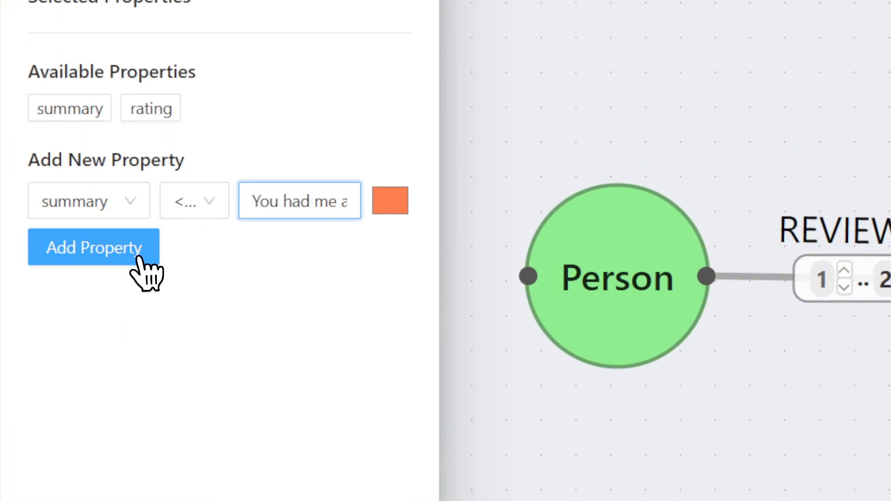
{"action": "left_click", "coordinate": [140, 270]}
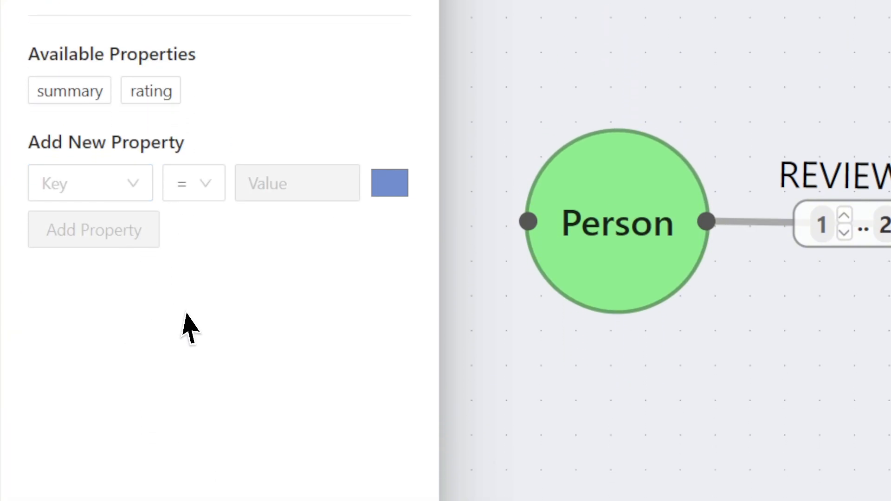
{"action": "left_click", "coordinate": [384, 471]}
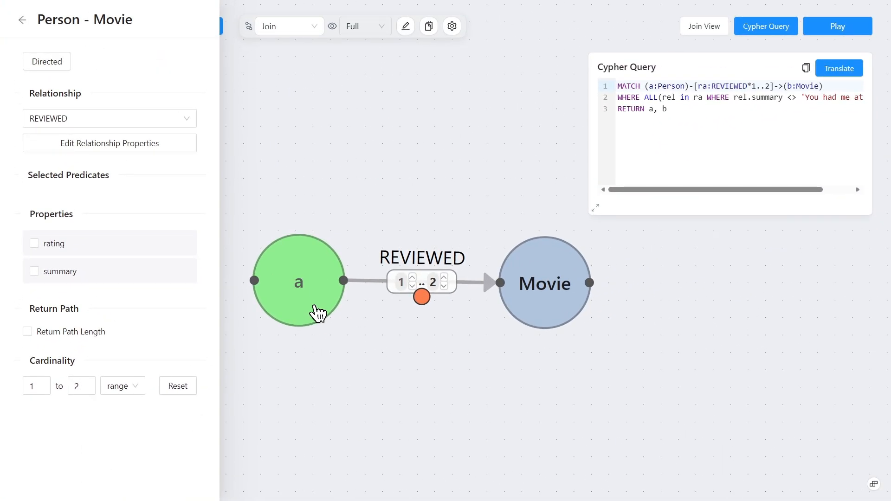
- Add a predicate on the Person node's born property with operator < and value 1996
{"action": "left_click", "coordinate": [318, 314]}
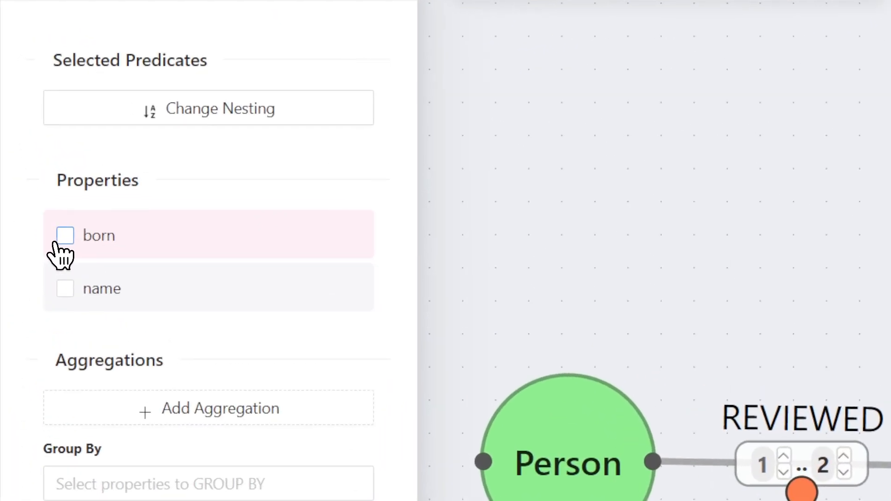
{"action": "left_click", "coordinate": [32, 162]}
{"action": "left_click", "coordinate": [40, 136]}
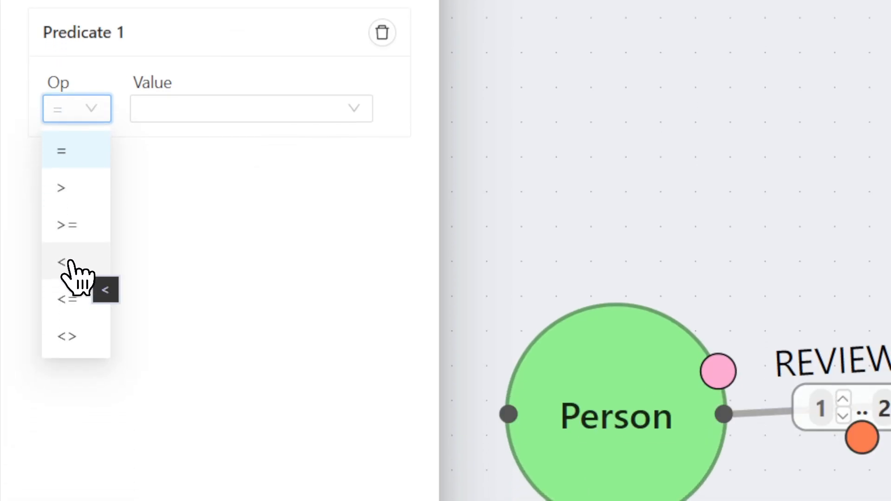
{"action": "left_click", "coordinate": [69, 259]}
{"action": "left_click", "coordinate": [174, 109]}
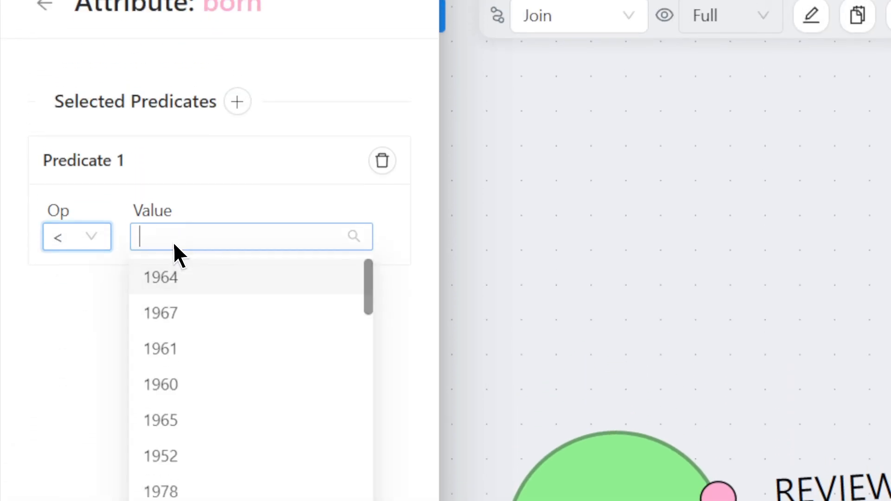
{"action": "type", "text": "1996"}
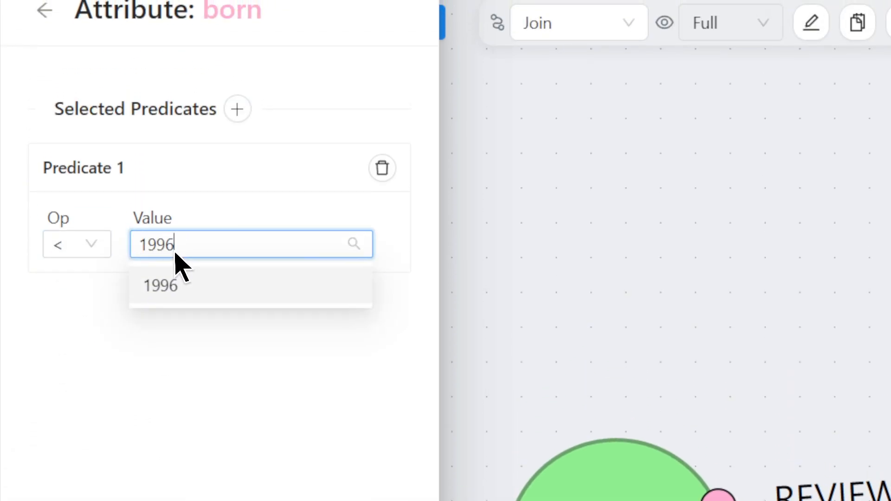
{"action": "left_click", "coordinate": [141, 295]}
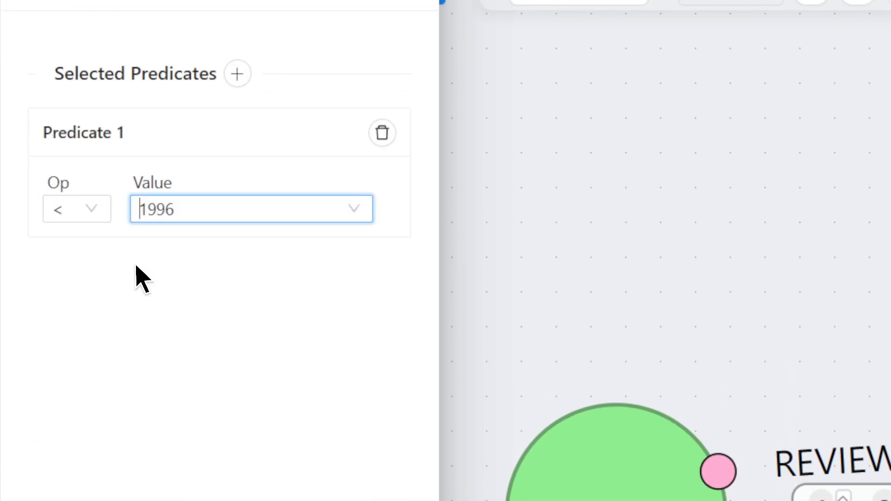
{"action": "key", "text": "Return"}
{"action": "left_click", "coordinate": [45, 14]}
{"action": "left_click", "coordinate": [22, 23]}
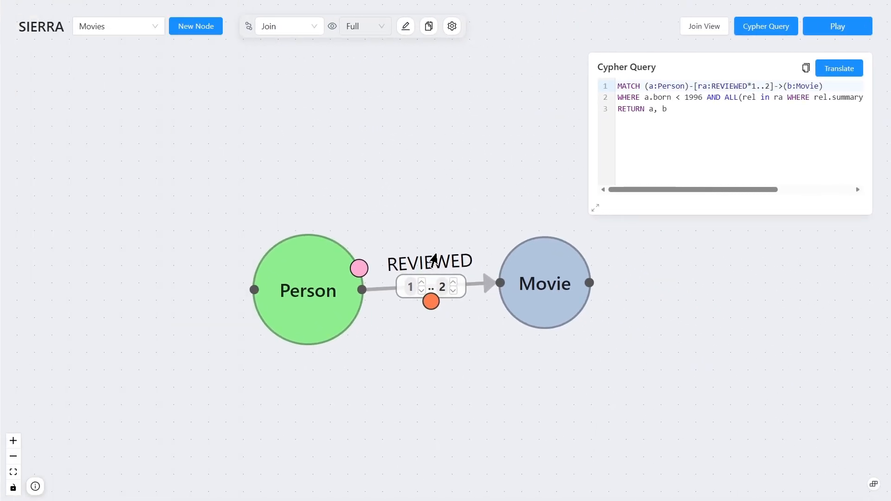
- Add a predicate on the Movie node's released property with operator < and value 2012
{"action": "left_click_drag", "start_coordinate": [541, 288], "coordinate": [561, 297]}
{"action": "left_click", "coordinate": [561, 299]}
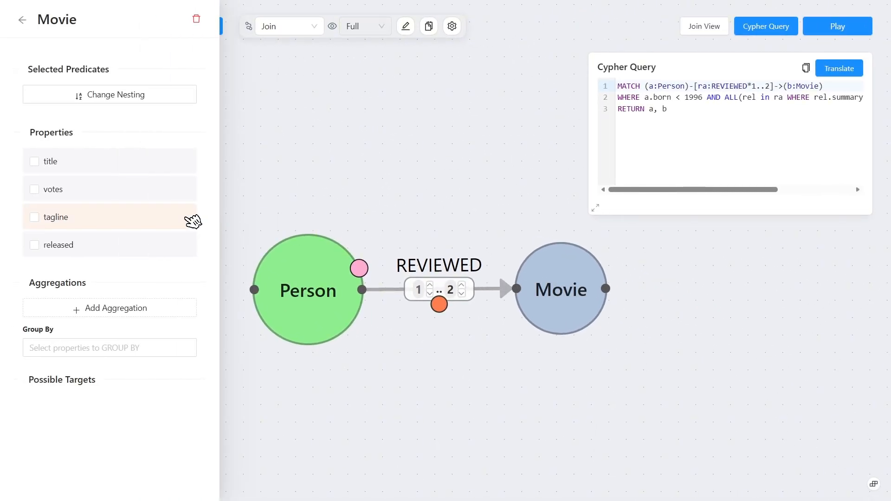
{"action": "left_click", "coordinate": [31, 249]}
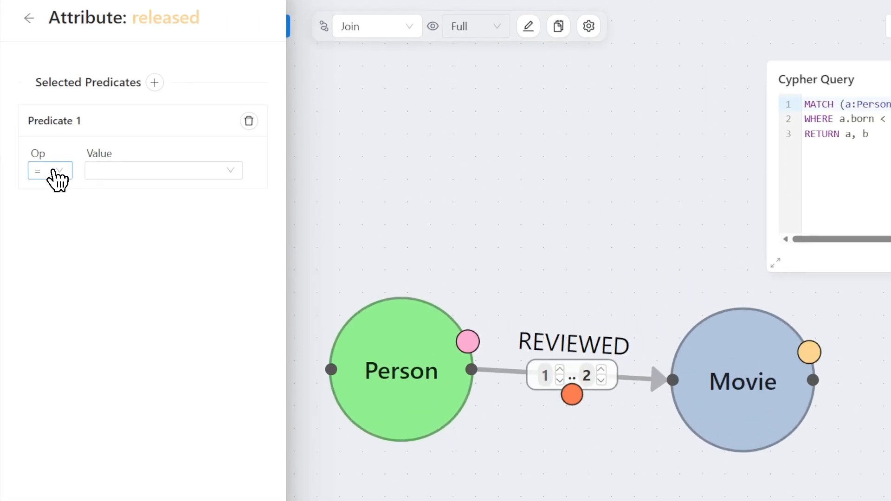
{"action": "left_click", "coordinate": [40, 139]}
{"action": "left_click", "coordinate": [62, 398]}
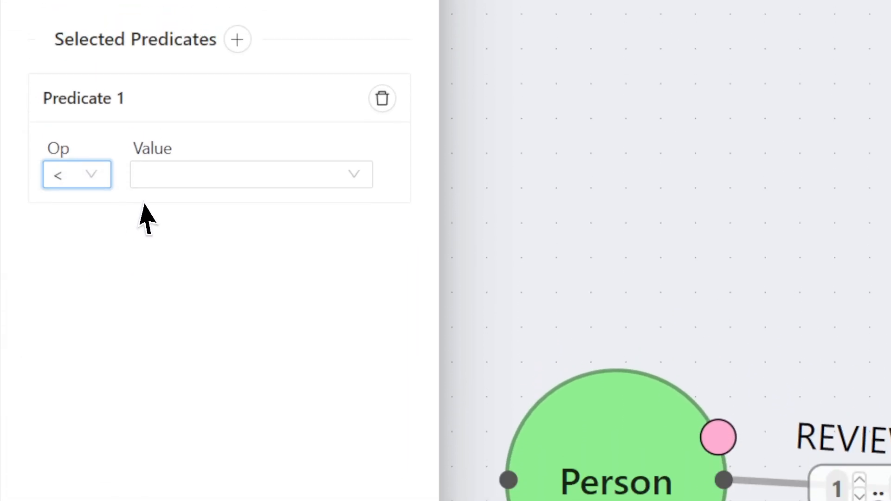
{"action": "left_click", "coordinate": [162, 245]}
{"action": "type", "text": "2012"}
{"action": "left_click", "coordinate": [187, 274]}
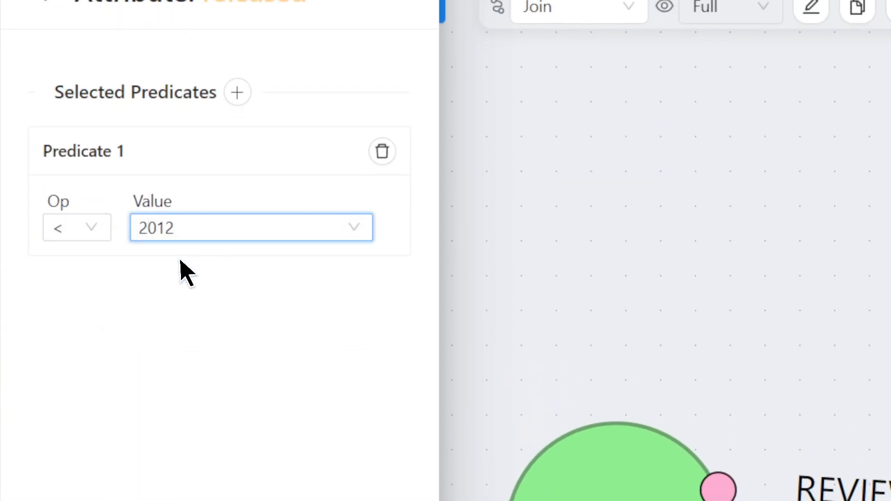
{"action": "left_click", "coordinate": [144, 248]}
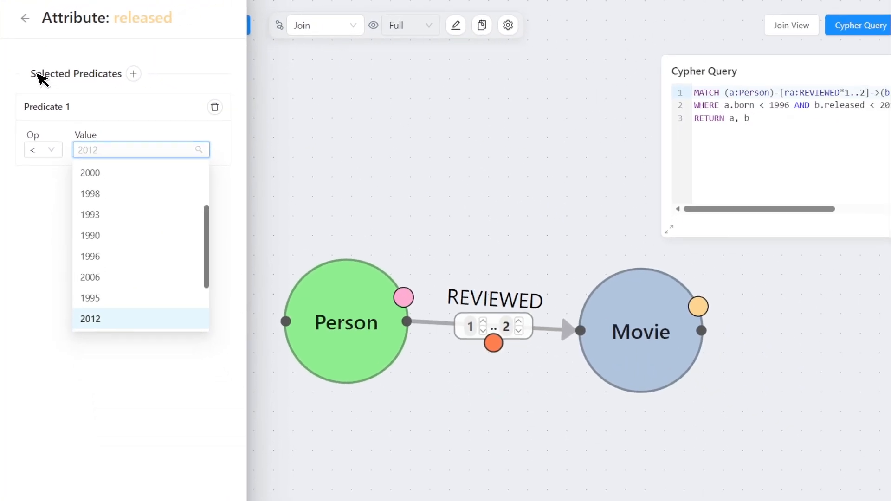
{"action": "left_click", "coordinate": [25, 18]}
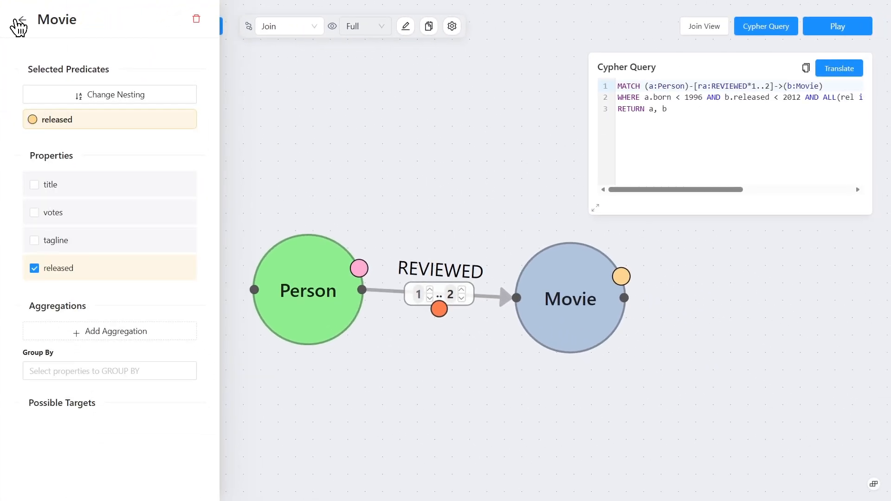
{"action": "left_click", "coordinate": [15, 19]}
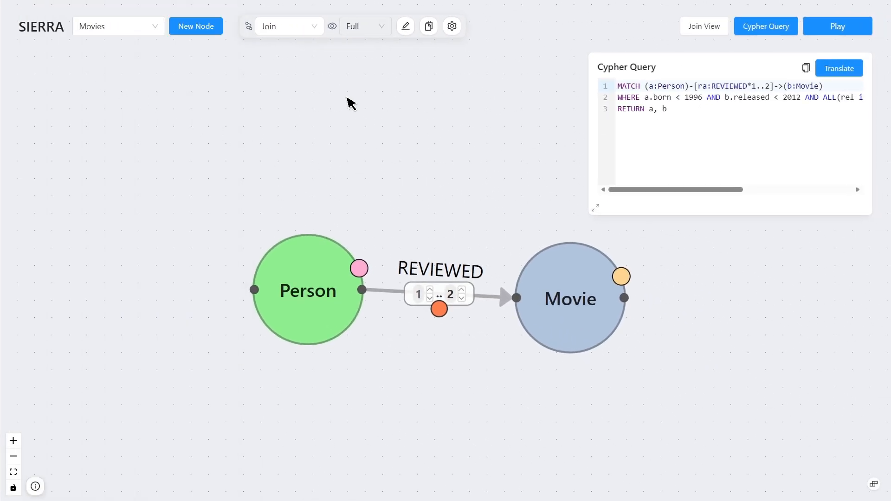
- Connect Person's born predicate to Movie's released predicate with an OR link
{"action": "left_click", "coordinate": [288, 26]}
{"action": "left_click", "coordinate": [278, 74]}
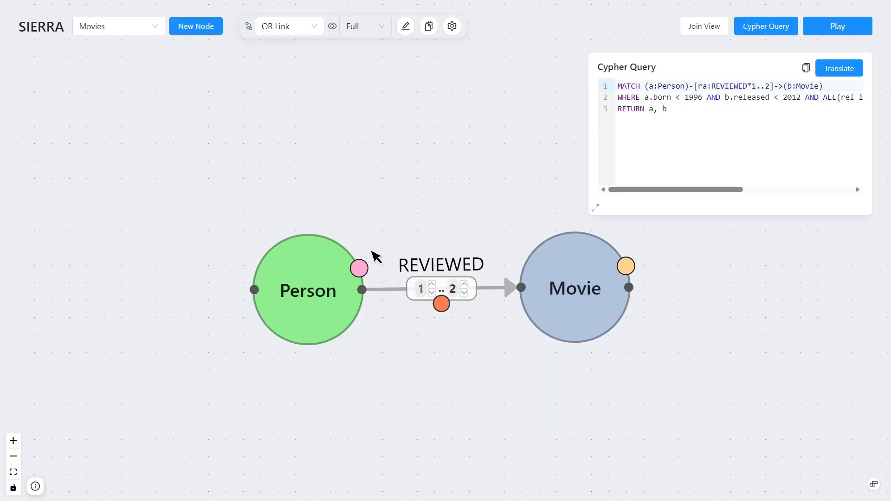
{"action": "left_click_drag", "start_coordinate": [358, 269], "coordinate": [623, 266]}
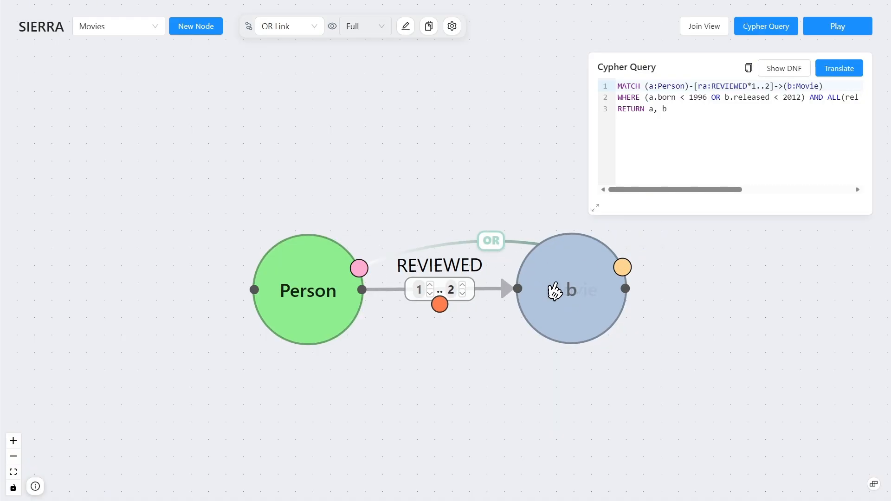
{"action": "left_click_drag", "start_coordinate": [707, 281], "coordinate": [673, 280]}
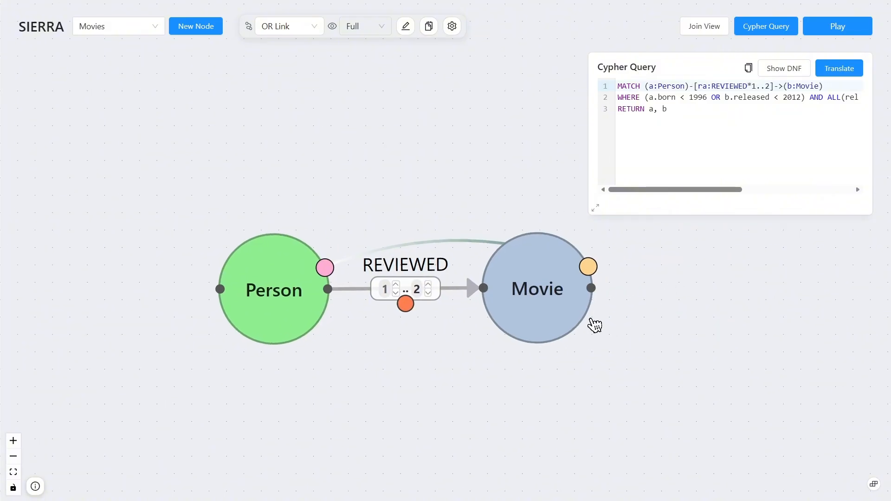
- Add an aggregation to the Movie node that computes the SUM of votes
{"action": "left_click", "coordinate": [561, 316]}
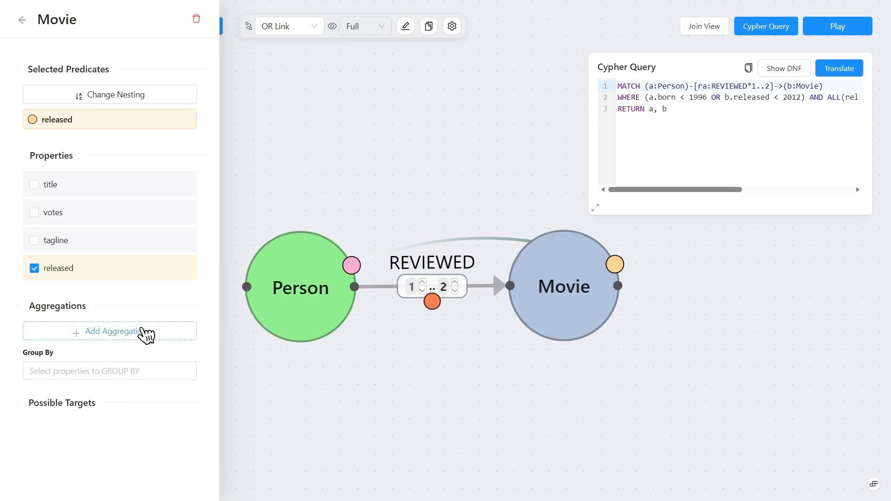
{"action": "left_click", "coordinate": [142, 330]}
{"action": "left_click", "coordinate": [80, 331]}
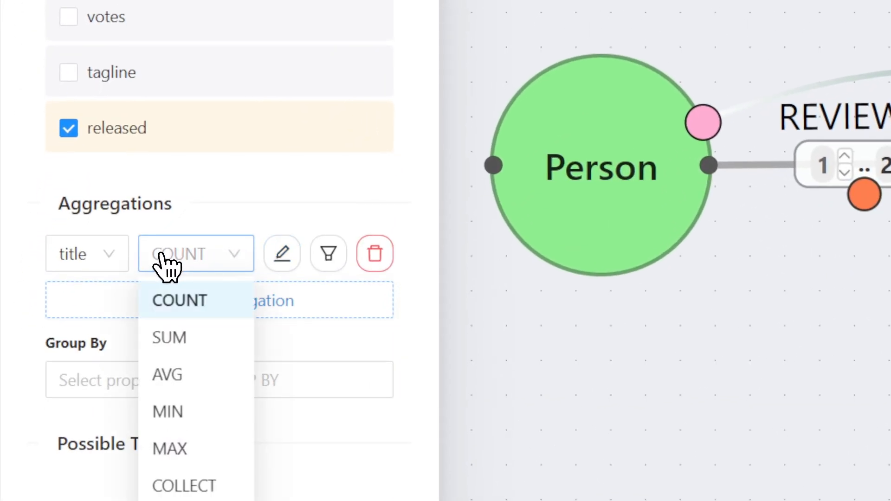
{"action": "left_click", "coordinate": [170, 338]}
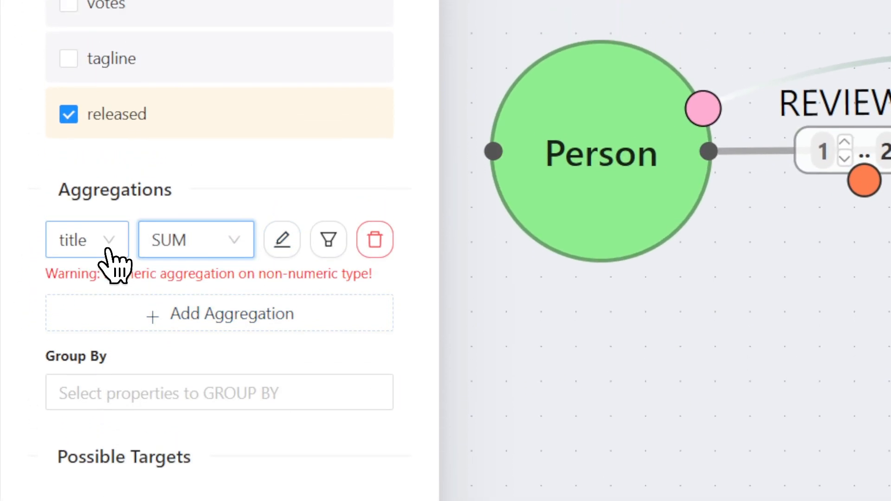
{"action": "left_click", "coordinate": [108, 253]}
{"action": "left_click", "coordinate": [84, 322]}
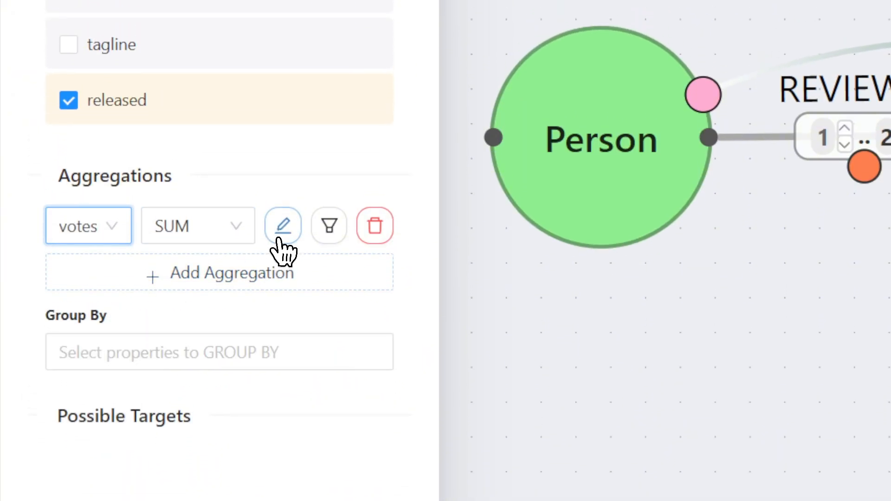
- Give the votes aggregation the alias "vote sum per release" and group the Movie results by released
{"action": "left_click", "coordinate": [281, 232]}
{"action": "type", "text": "vote"}
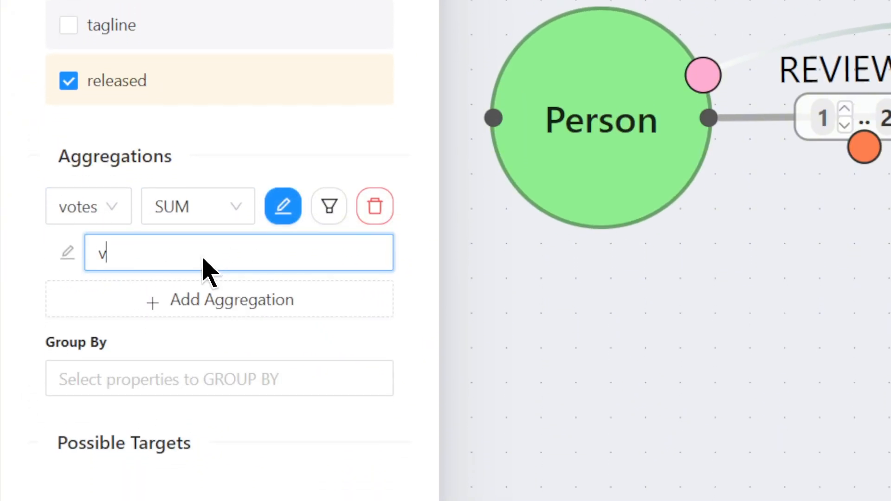
{"action": "type", "text": " sum per release"}
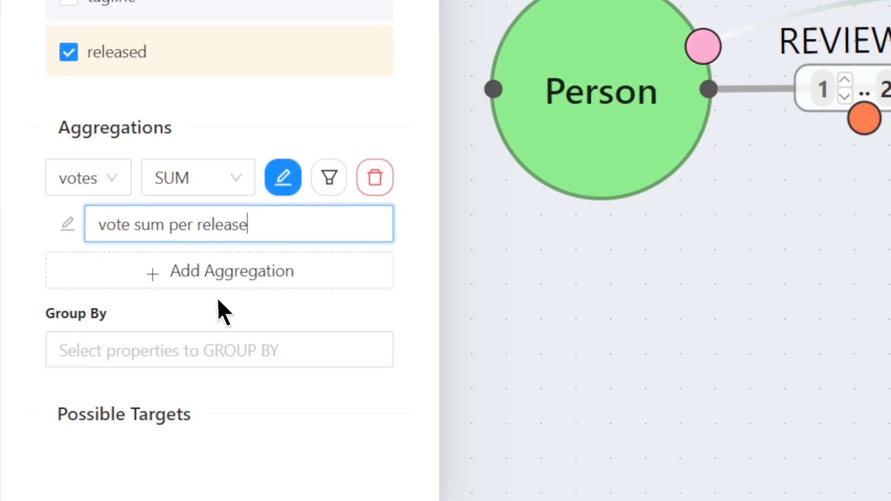
{"action": "left_click", "coordinate": [218, 336]}
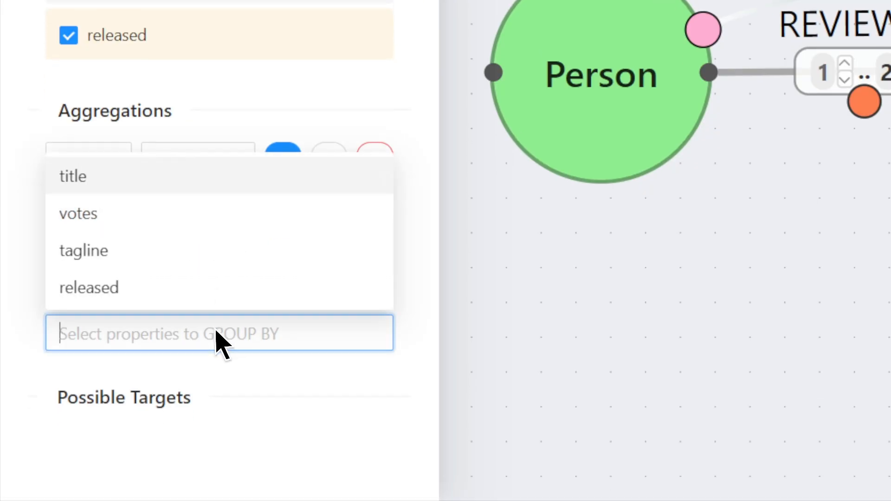
{"action": "left_click", "coordinate": [190, 295]}
{"action": "left_click", "coordinate": [256, 397]}
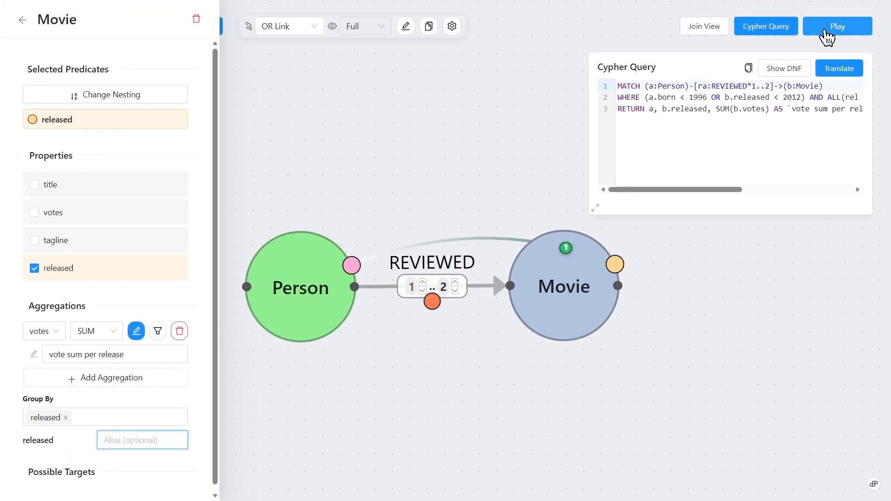
- Run the query, examine the vote sum per release column in the results, and close them
{"action": "left_click", "coordinate": [826, 28]}
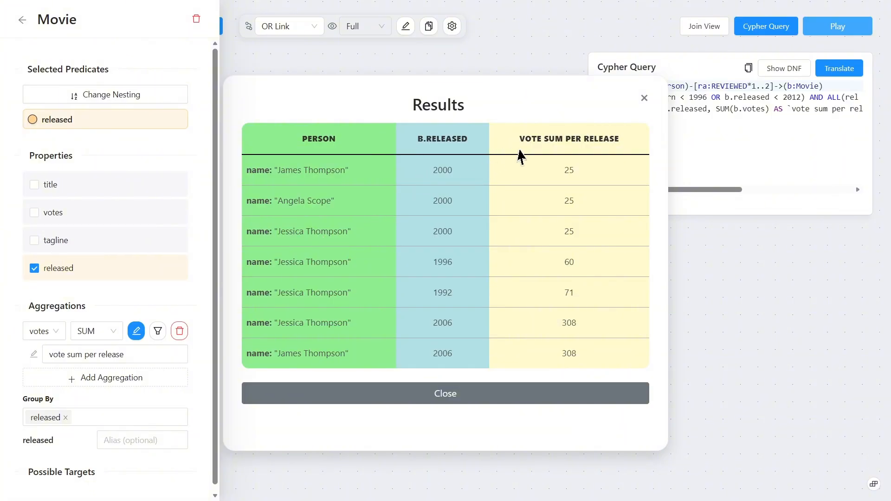
{"action": "left_click_drag", "start_coordinate": [512, 142], "coordinate": [610, 144]}
{"action": "left_click", "coordinate": [519, 176]}
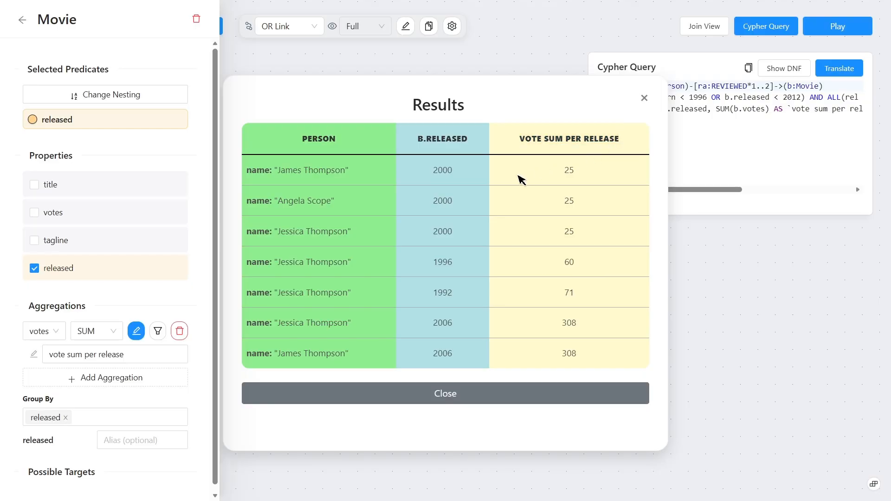
{"action": "left_click", "coordinate": [459, 392]}
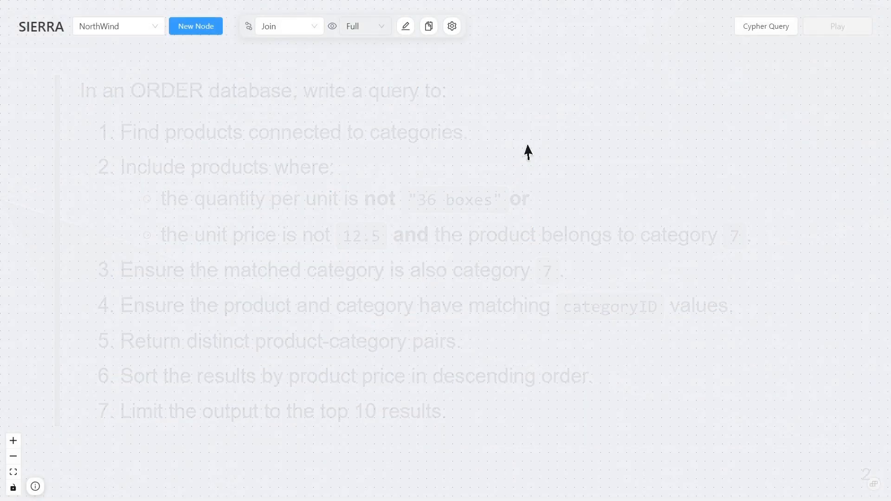
- Show the Cypher query for the NorthWind graph and add a Product node to the empty canvas
{"action": "left_click", "coordinate": [748, 31]}
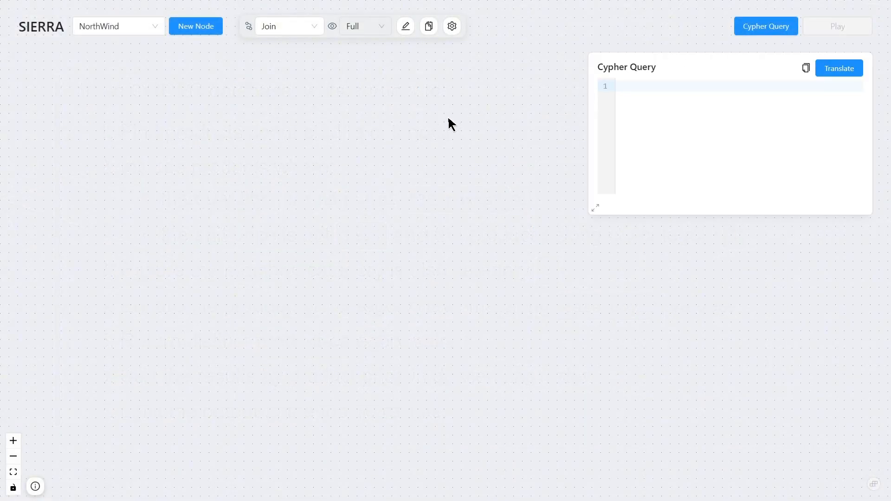
{"action": "left_click", "coordinate": [211, 34]}
{"action": "left_click", "coordinate": [192, 66]}
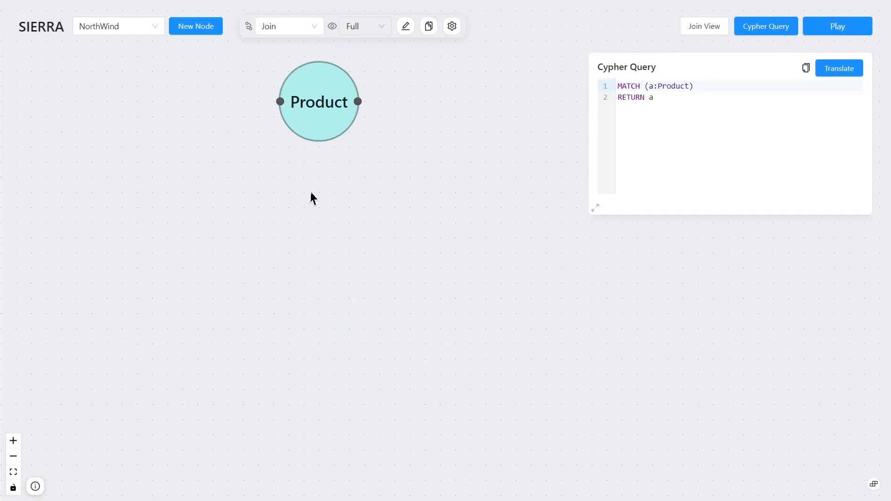
- Reposition the Product node and add its possible target Category as a connected node on the canvas
{"action": "left_click_drag", "start_coordinate": [312, 199], "coordinate": [424, 320]}
{"action": "left_click", "coordinate": [425, 244]}
{"action": "scroll", "coordinate": [84, 408], "scroll_direction": "down", "scroll_amount": 2}
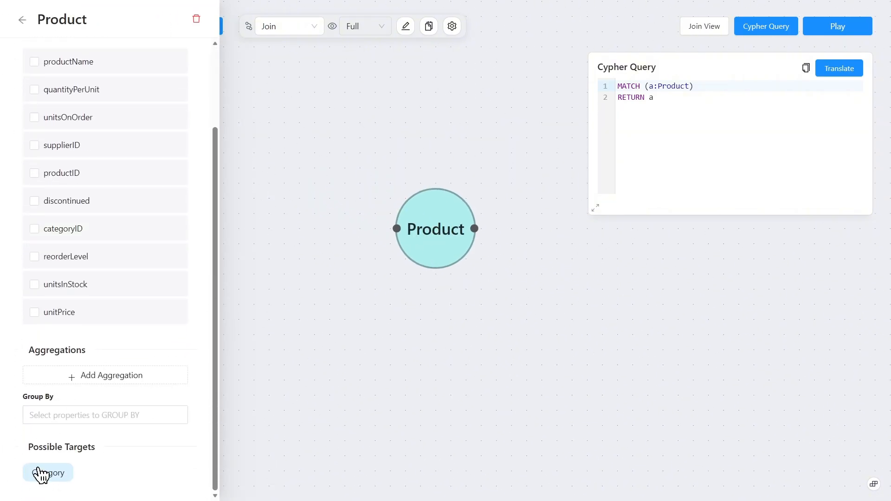
{"action": "left_click", "coordinate": [46, 472]}
{"action": "left_click_drag", "start_coordinate": [636, 251], "coordinate": [290, 265]}
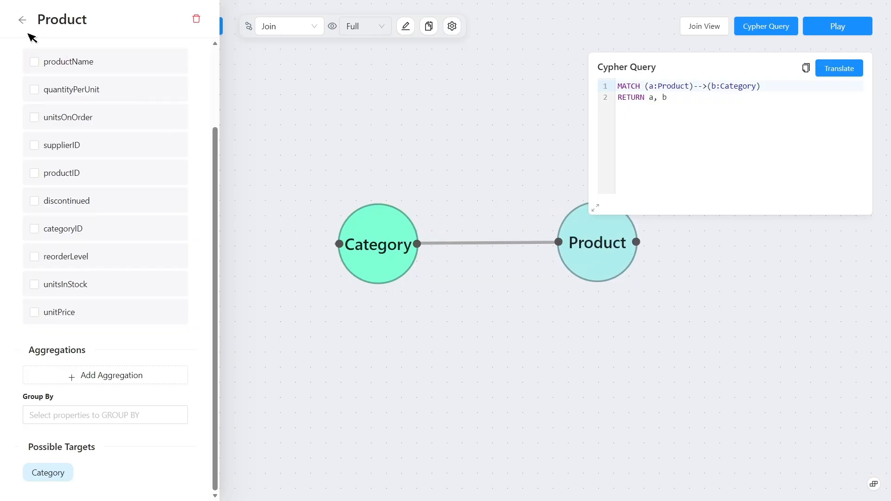
{"action": "left_click", "coordinate": [22, 19]}
- Add a quantityPerUnit predicate to the Product node with operator <> and value 36 boxes
{"action": "left_click", "coordinate": [483, 232]}
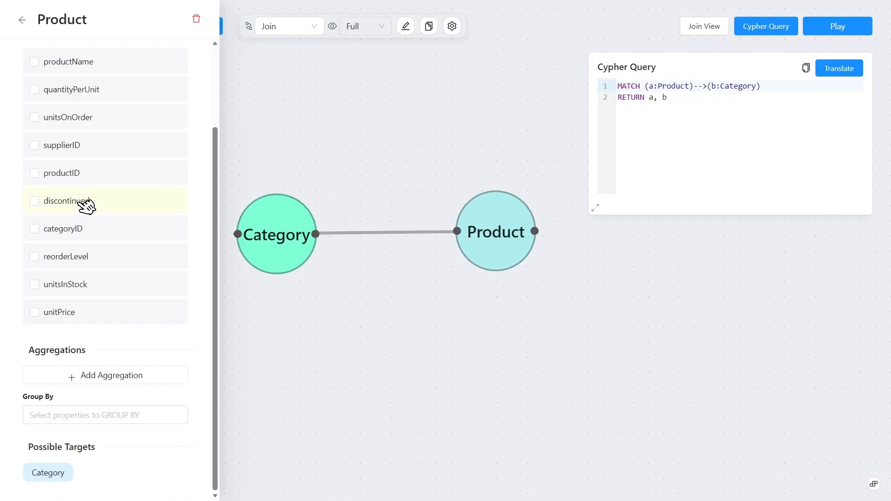
{"action": "scroll", "coordinate": [46, 212], "scroll_direction": "up", "scroll_amount": 2}
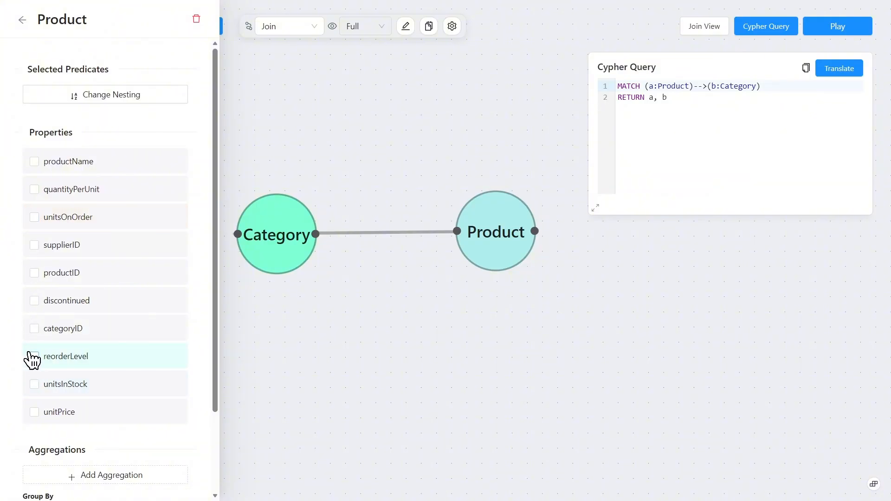
{"action": "left_click", "coordinate": [29, 197]}
{"action": "left_click", "coordinate": [39, 136]}
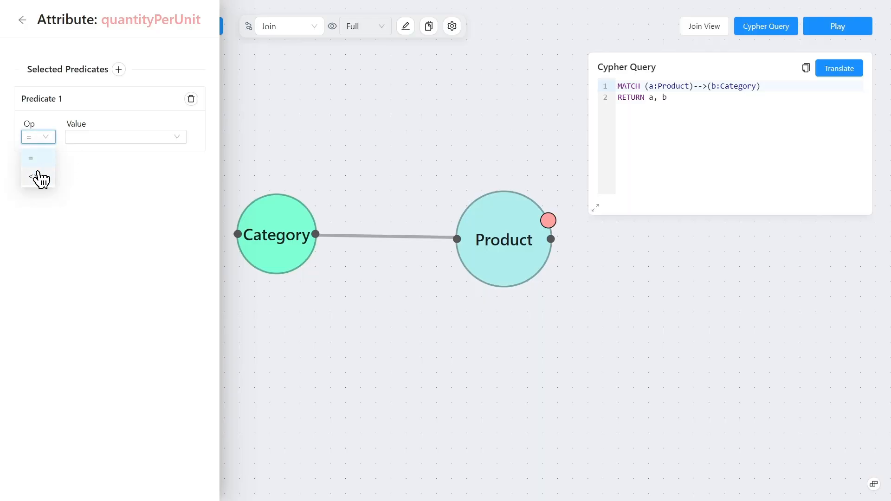
{"action": "left_click", "coordinate": [40, 177]}
{"action": "left_click", "coordinate": [84, 140]}
{"action": "left_click", "coordinate": [102, 230]}
{"action": "left_click", "coordinate": [22, 19]}
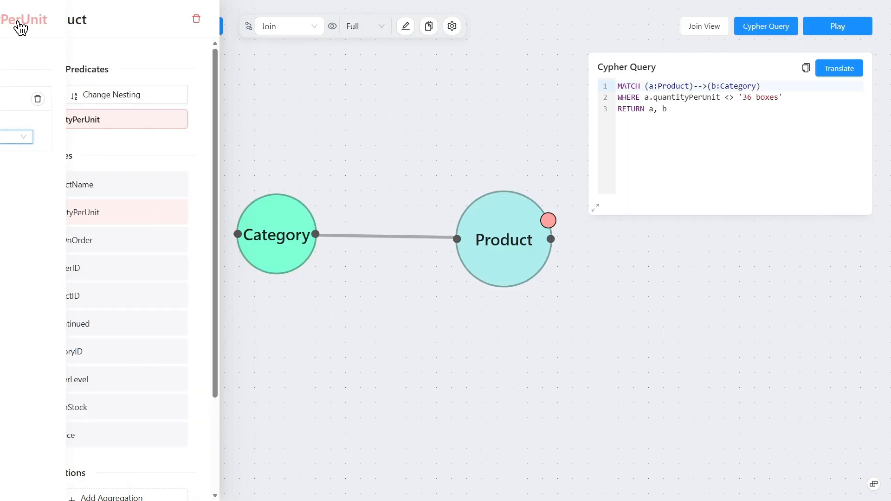
- Add a unitPrice predicate to the Product node with operator <> and value 12.5
{"action": "scroll", "coordinate": [50, 255], "scroll_direction": "down", "scroll_amount": 1}
{"action": "left_click", "coordinate": [27, 376]}
{"action": "left_click", "coordinate": [39, 137]}
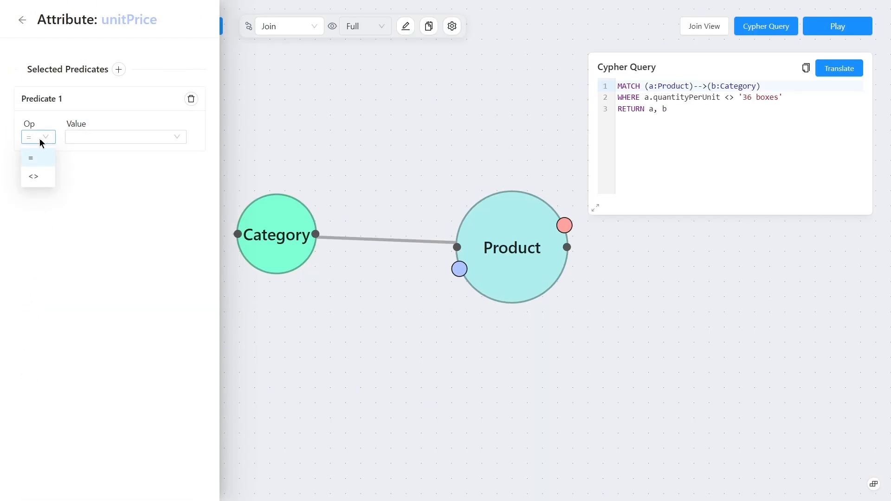
{"action": "left_click", "coordinate": [47, 175]}
{"action": "left_click", "coordinate": [91, 136]}
{"action": "type", "text": "12.5"}
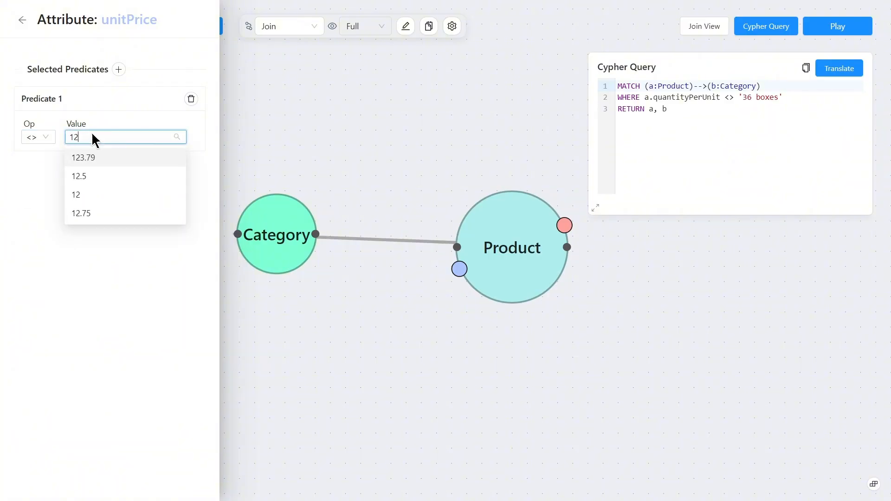
{"action": "key", "text": "Return"}
{"action": "left_click", "coordinate": [22, 20]}
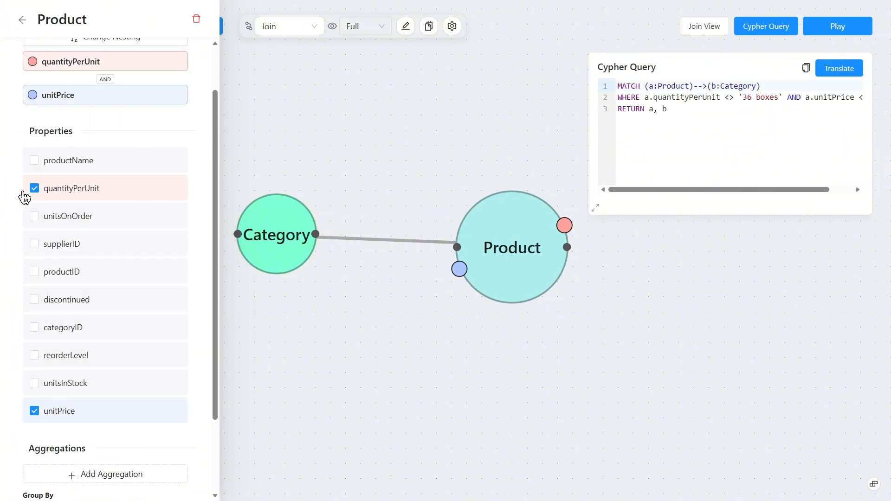
- Add a categoryID predicate to the Product node with operator = and value 7
{"action": "left_click", "coordinate": [34, 317]}
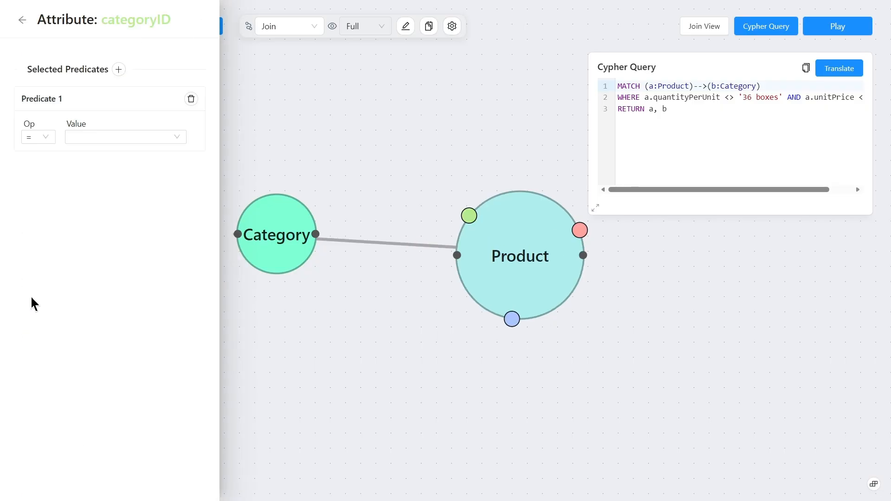
{"action": "left_click", "coordinate": [90, 137]}
{"action": "left_click", "coordinate": [92, 201]}
{"action": "left_click", "coordinate": [22, 21]}
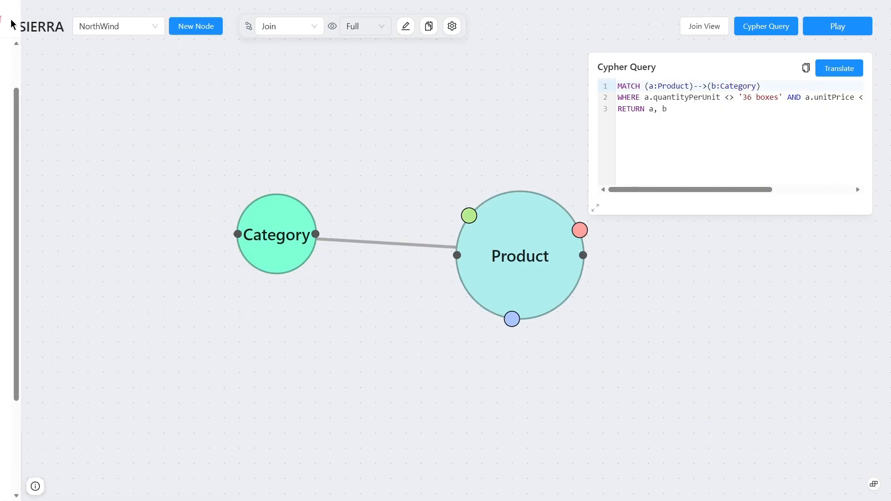
- Add a categoryID predicate to the Category node with operator = and value 7
{"action": "left_click", "coordinate": [253, 229]}
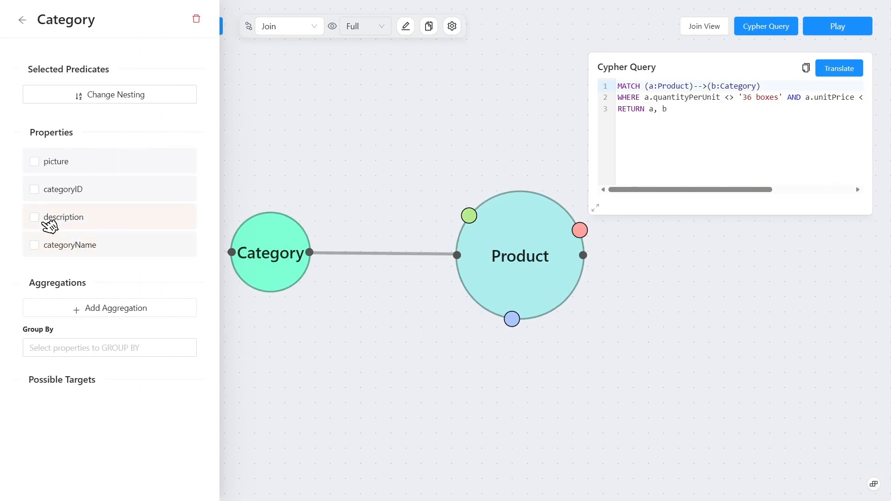
{"action": "left_click", "coordinate": [43, 188]}
{"action": "left_click", "coordinate": [105, 138]}
{"action": "left_click", "coordinate": [95, 267]}
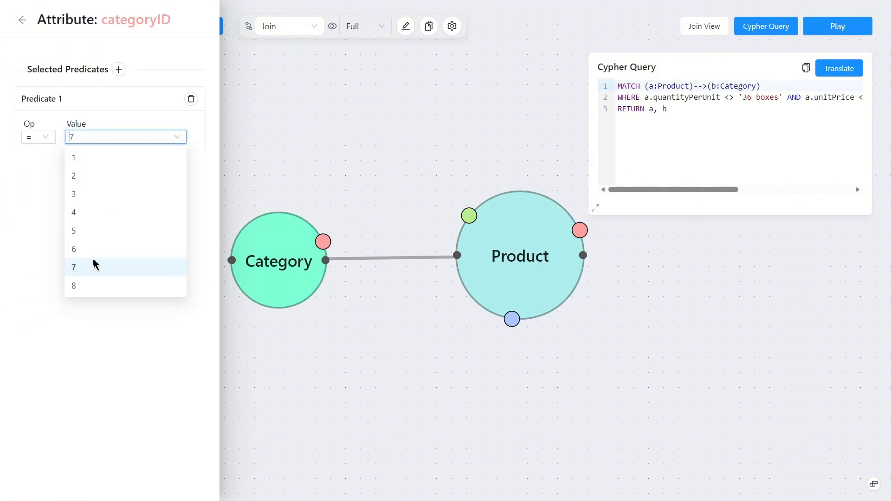
{"action": "left_click", "coordinate": [22, 20]}
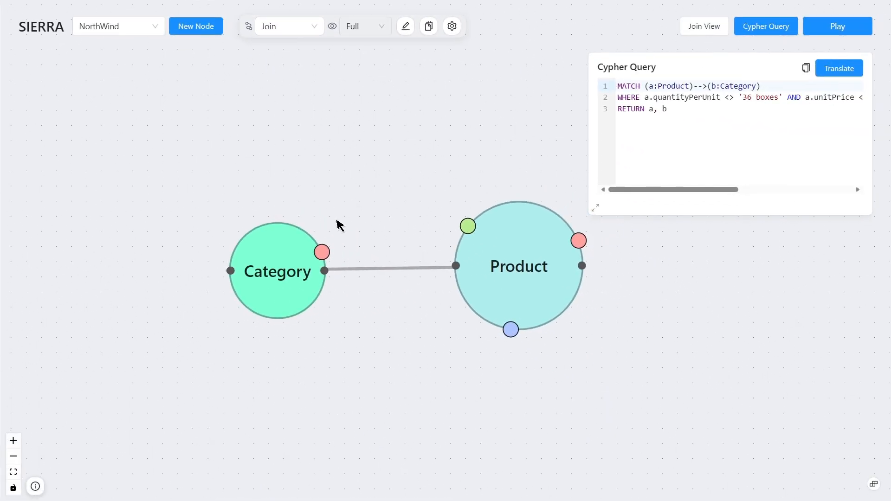
- Join the categoryID predicates of Category and Product with the = operator and show the Join View
{"action": "left_click_drag", "start_coordinate": [442, 430], "coordinate": [688, 392]}
{"action": "mouse_move", "coordinate": [464, 226]}
{"action": "left_mouse_down"}
{"action": "mouse_move", "coordinate": [333, 247]}
{"action": "mouse_move", "coordinate": [462, 226]}
{"action": "left_mouse_up"}
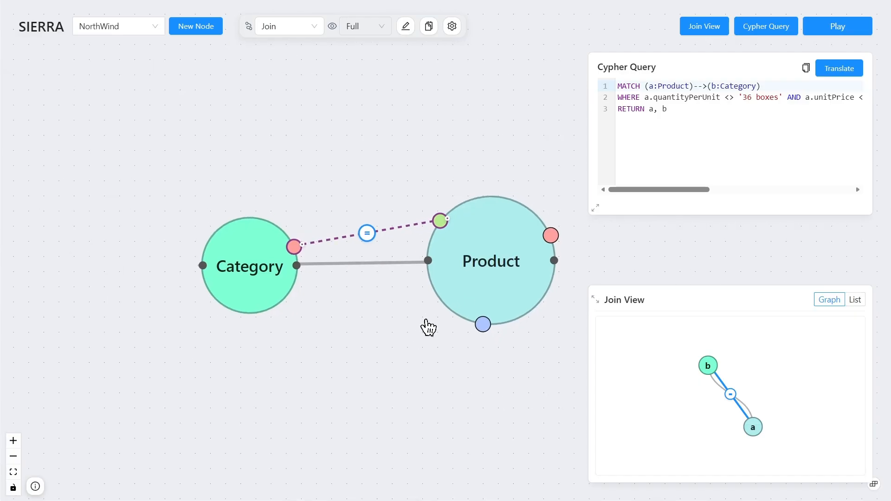
- Open the nesting of the Product predicates and switch the expression tree's topmost connector to OR
{"action": "left_click", "coordinate": [476, 283]}
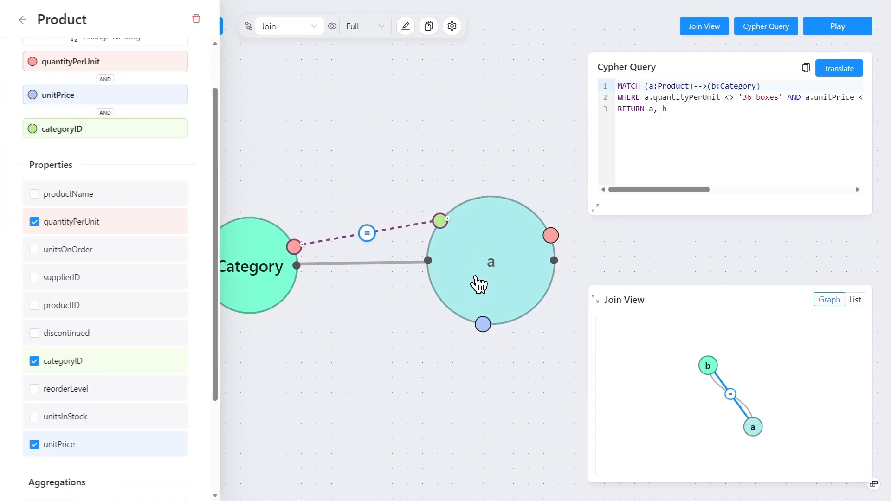
{"action": "left_click", "coordinate": [89, 96]}
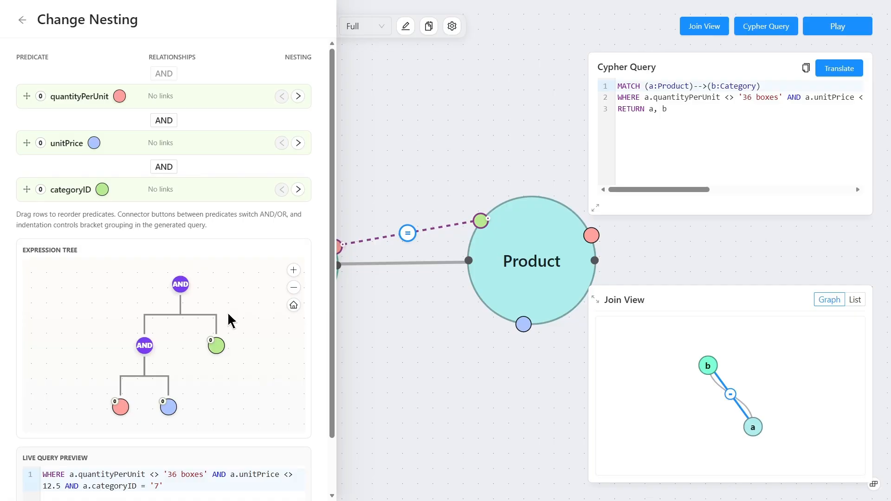
{"action": "left_click_drag", "start_coordinate": [228, 321], "coordinate": [217, 319]}
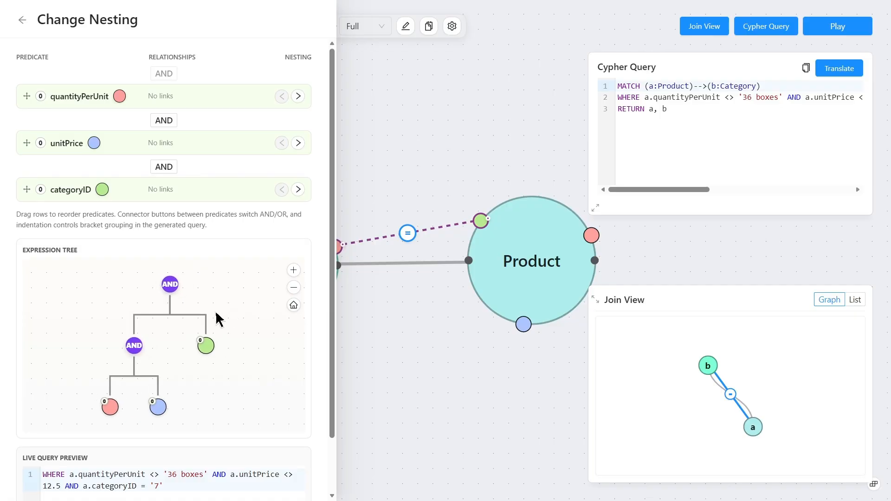
{"action": "mouse_move", "coordinate": [201, 345]}
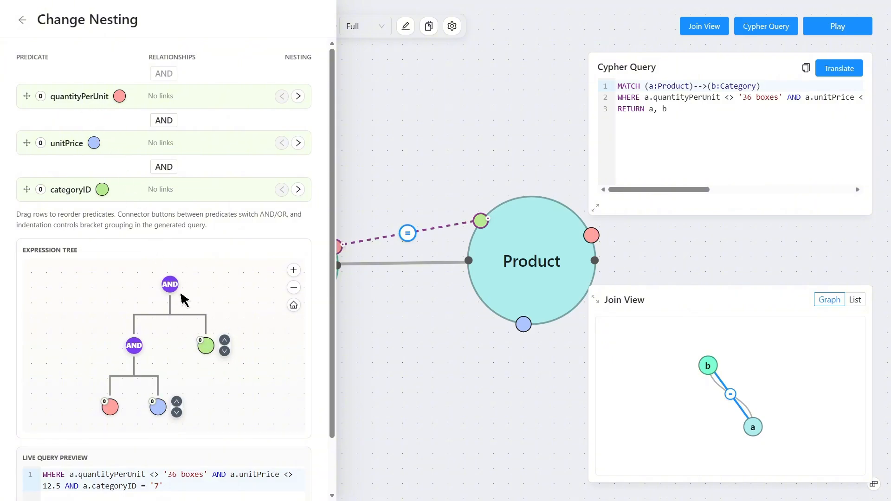
{"action": "left_click", "coordinate": [168, 284]}
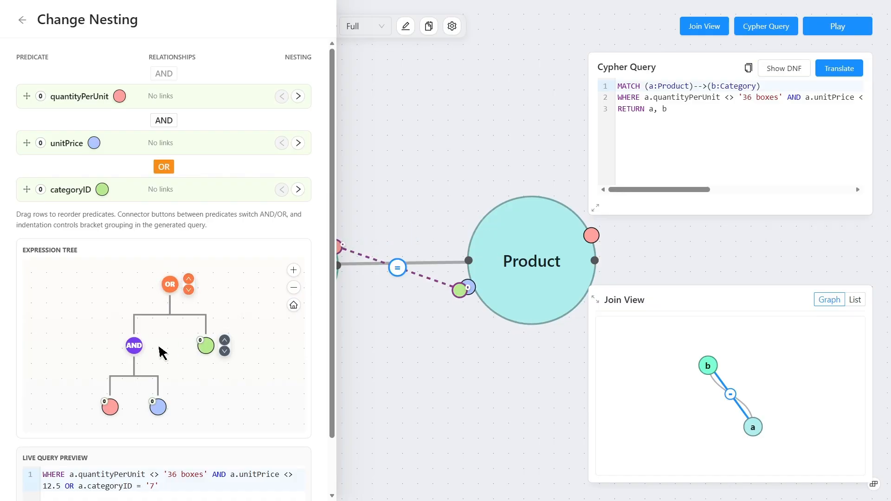
- Raise the Product's categoryID and unitPrice predicates to nesting level 1 so they form one OR bracket, and leave the nesting editor
{"action": "left_click", "coordinate": [222, 343]}
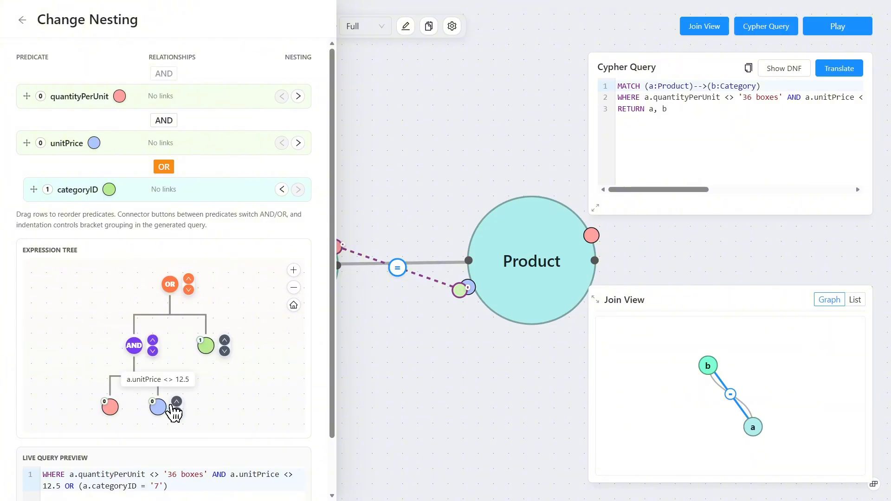
{"action": "left_click", "coordinate": [175, 407]}
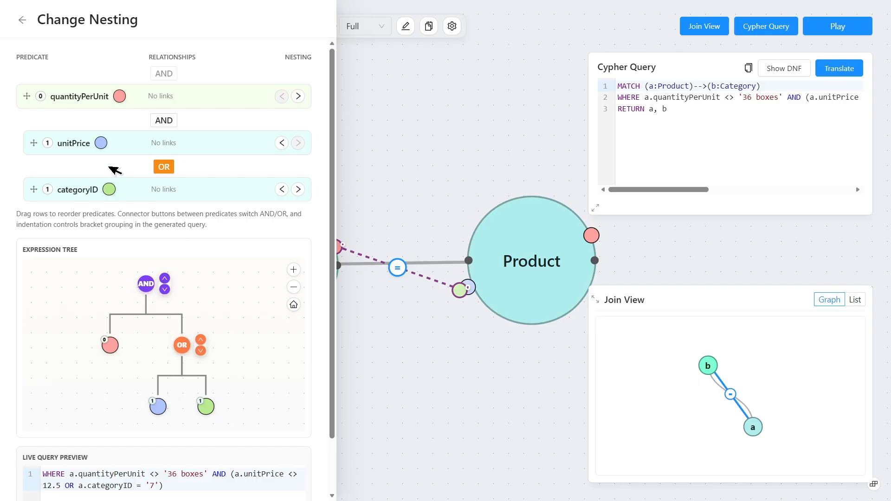
{"action": "left_click", "coordinate": [22, 19]}
{"action": "left_click", "coordinate": [18, 19]}
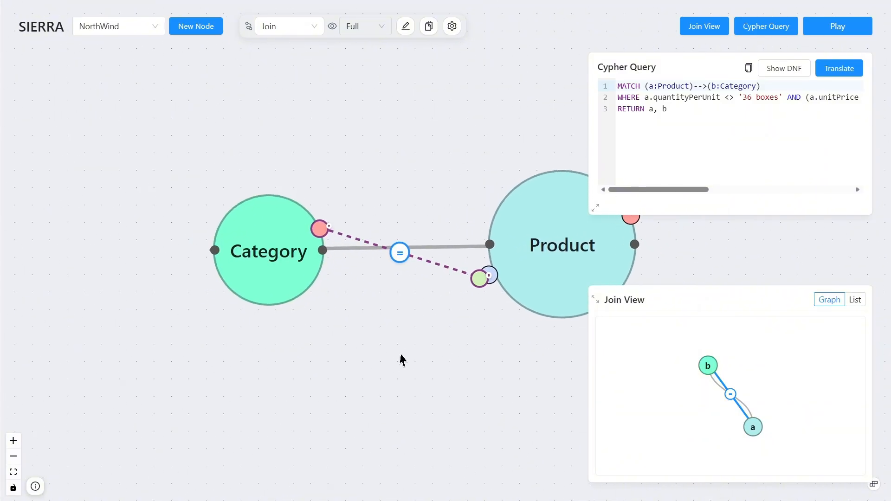
- Show the query controls, make the query return DISTINCT results and limit it to 10
{"action": "left_click", "coordinate": [425, 29]}
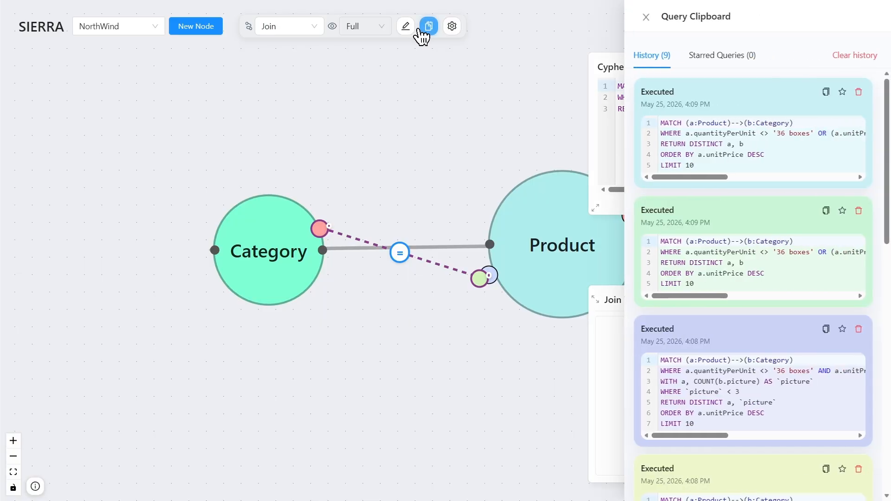
{"action": "left_click", "coordinate": [424, 28]}
{"action": "left_click", "coordinate": [405, 26]}
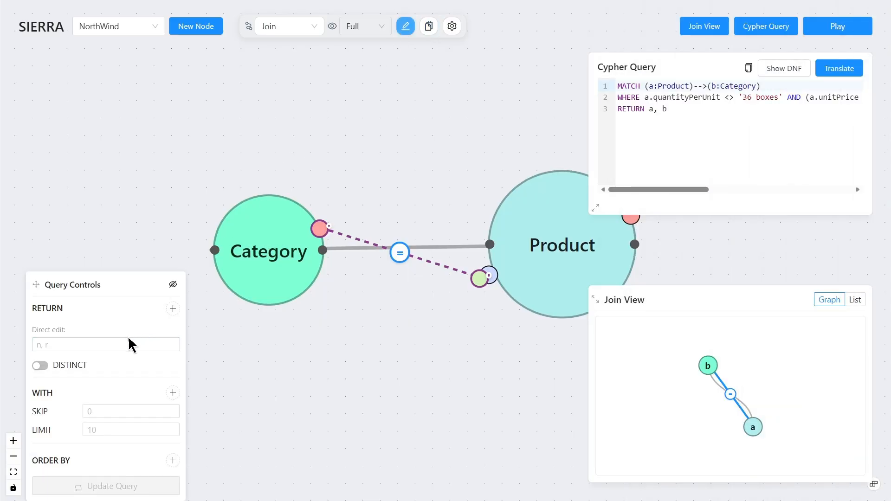
{"action": "left_click", "coordinate": [42, 367]}
{"action": "left_click", "coordinate": [85, 431]}
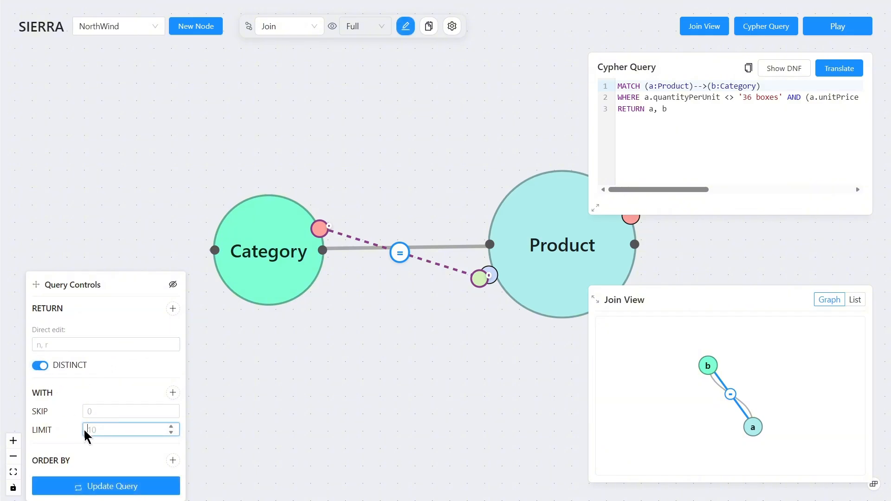
{"action": "type", "text": "10"}
- Order the results by a.unitPrice descending and update the query
{"action": "left_click", "coordinate": [172, 460]}
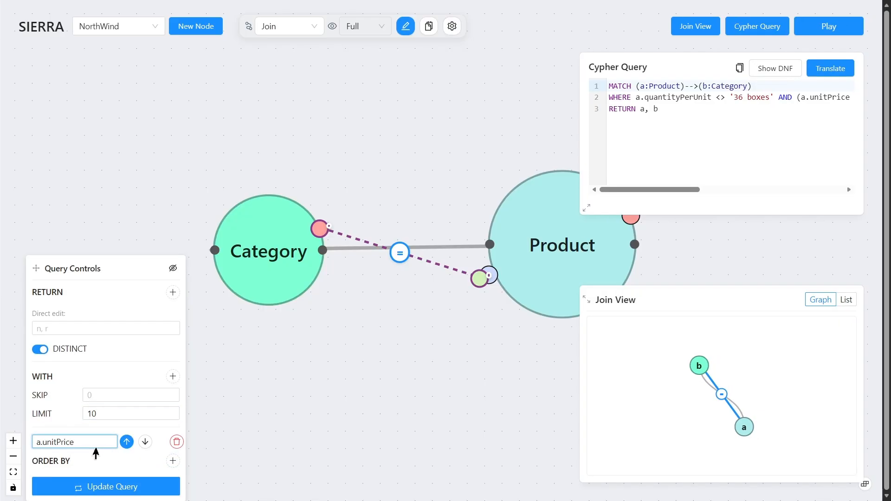
{"action": "left_click", "coordinate": [144, 442]}
{"action": "left_click", "coordinate": [137, 491]}
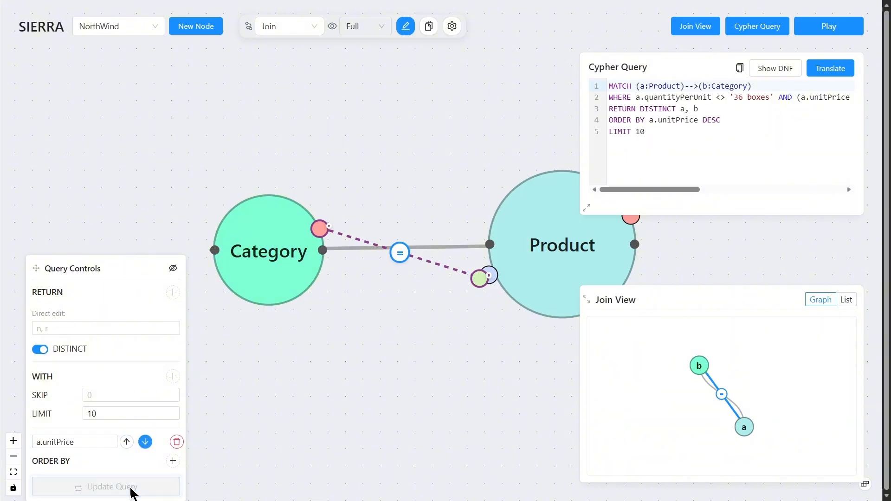
- Run the query and examine the Product and Category results through to the last row
{"action": "left_click", "coordinate": [810, 39]}
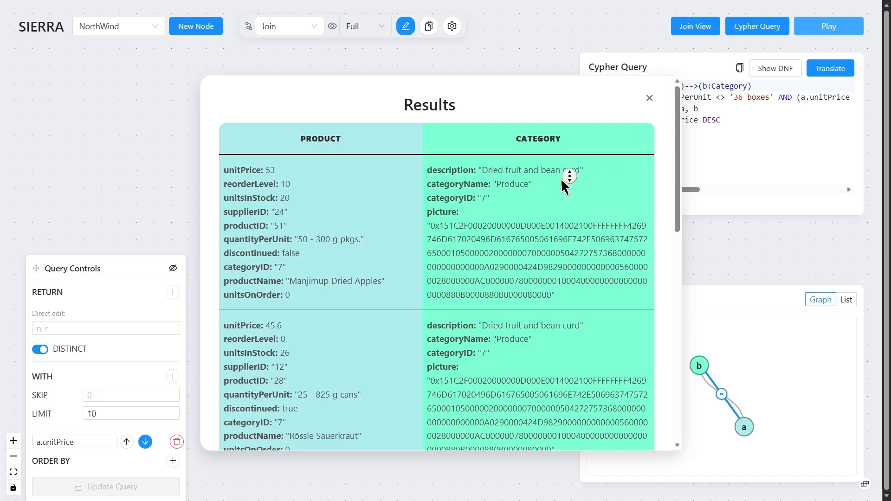
{"action": "scroll", "coordinate": [562, 188], "scroll_direction": "down", "scroll_amount": 6}
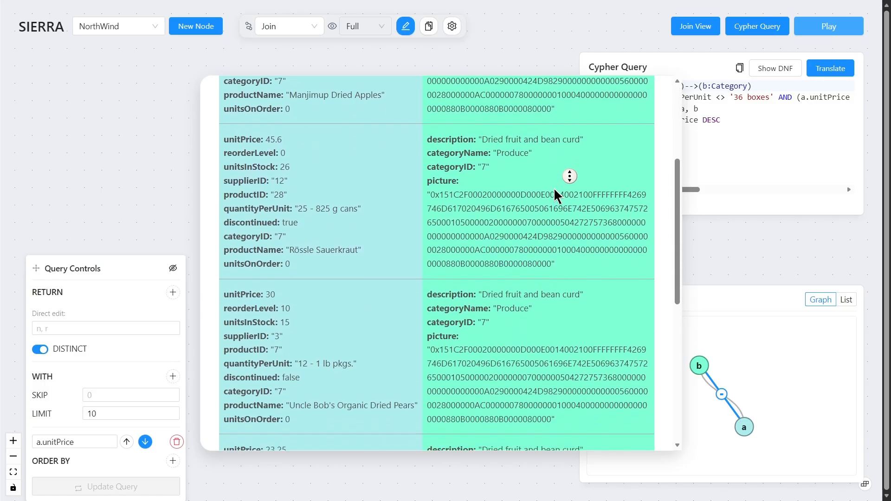
{"action": "scroll", "coordinate": [554, 194], "scroll_direction": "down", "scroll_amount": 5}
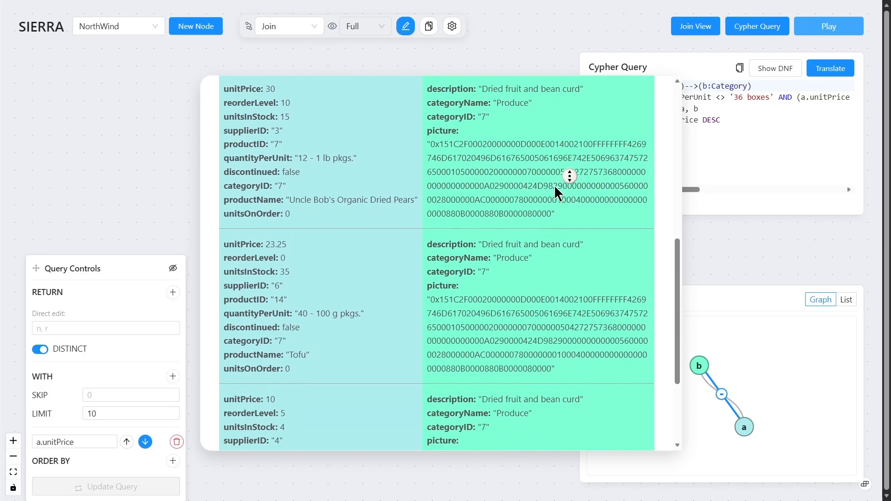
{"action": "scroll", "coordinate": [555, 195], "scroll_direction": "down", "scroll_amount": 2}
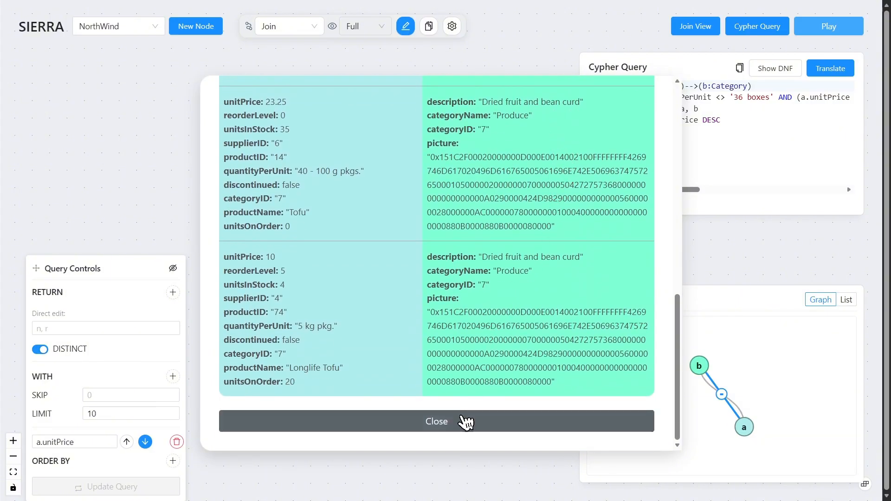